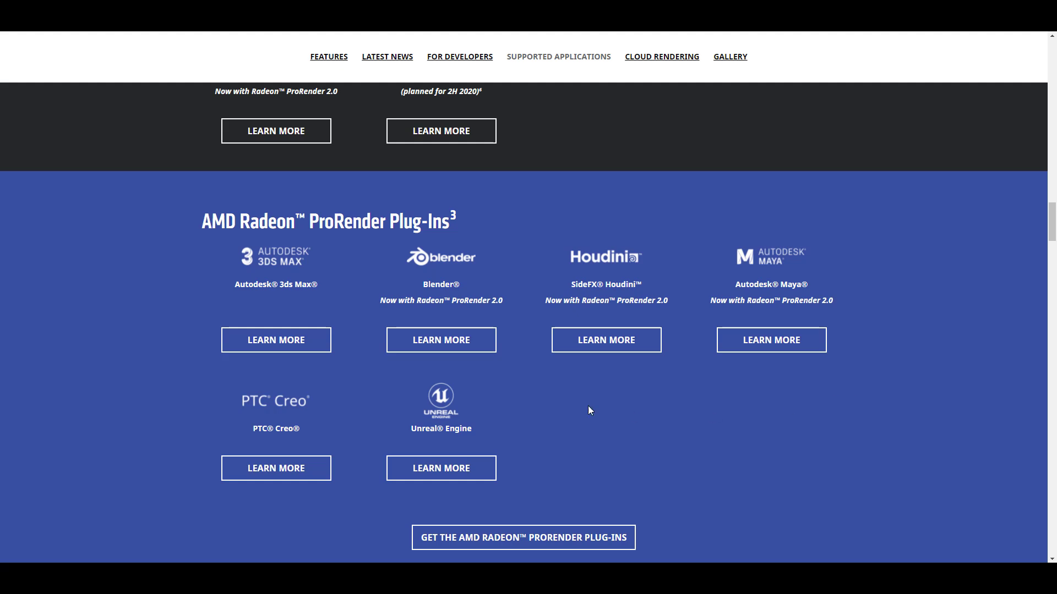
Step: Open the Radeon ProRender page for Blender and examine its plug-in features and download options
click(452, 347)
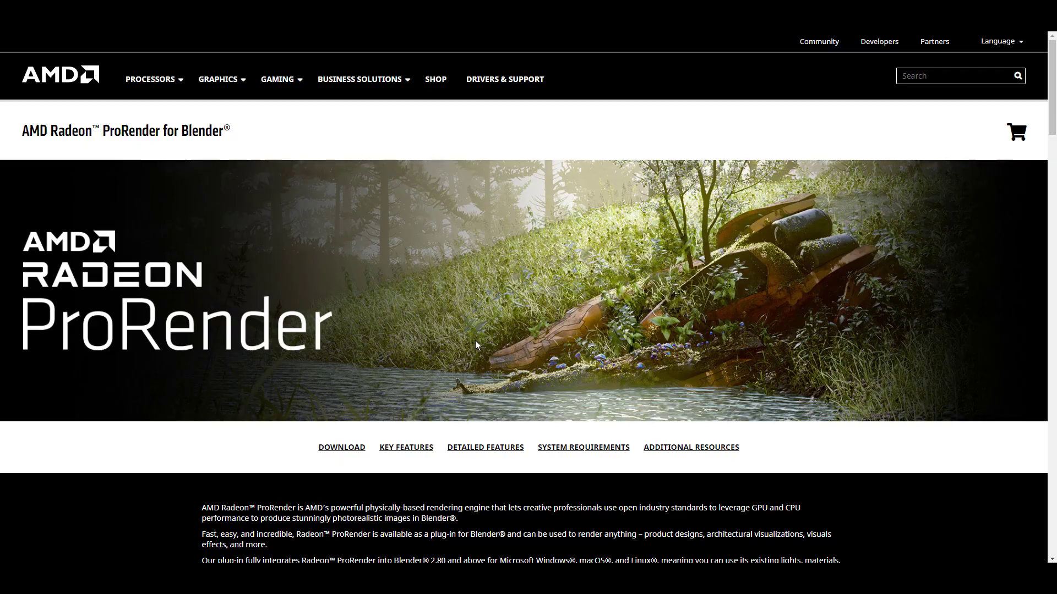
scroll(474, 341, down, 7)
scroll(584, 358, up, 2)
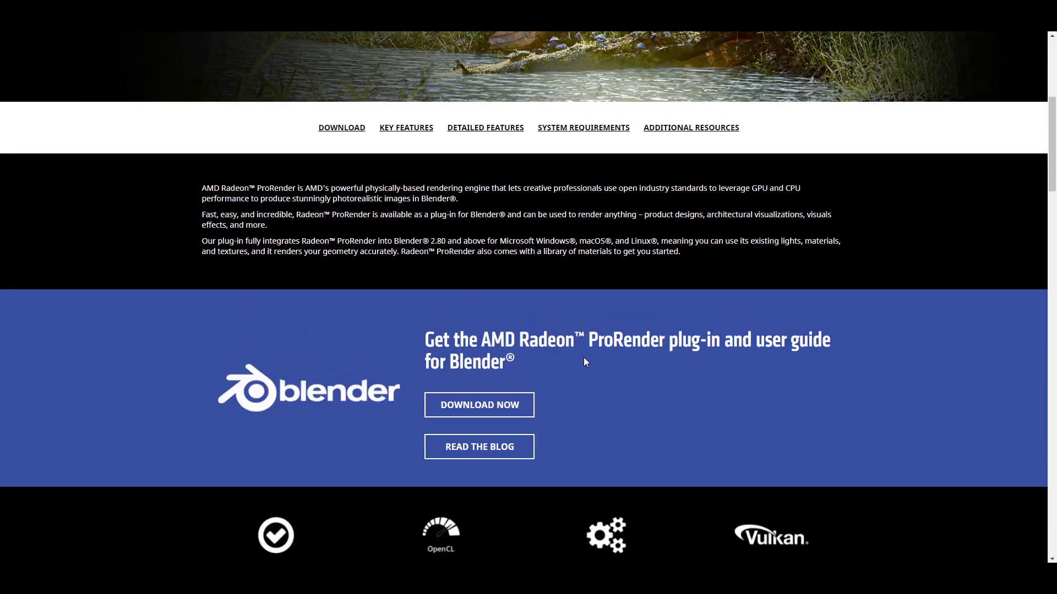
scroll(632, 312, down, 9)
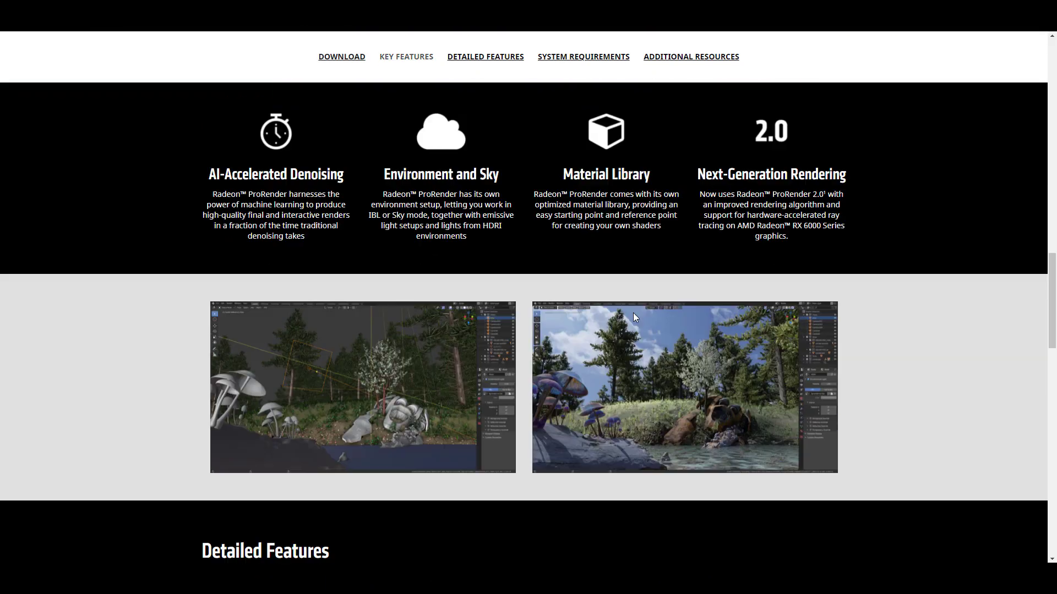
scroll(633, 313, up, 14)
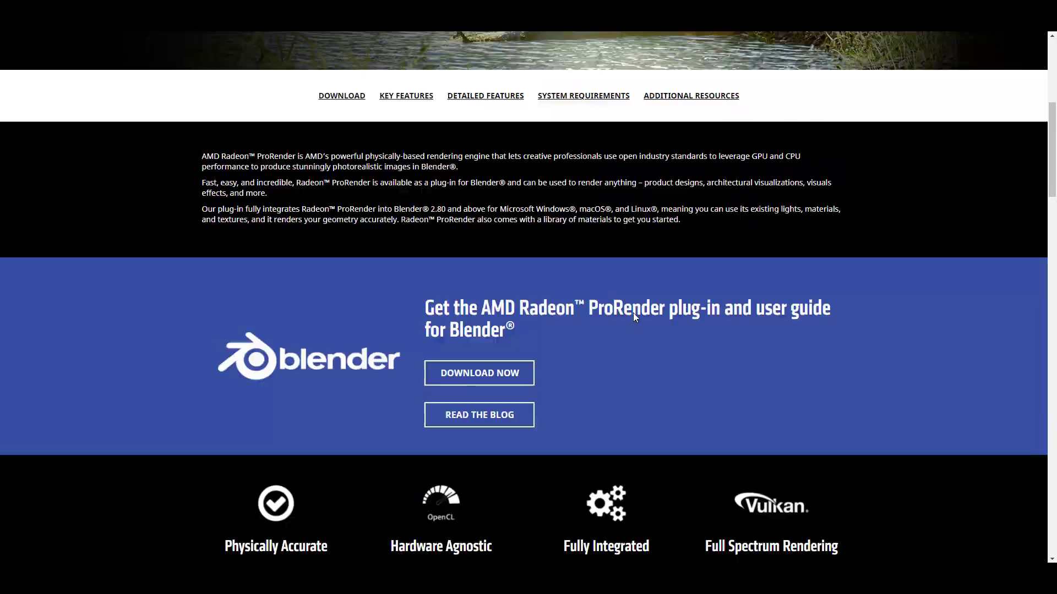
scroll(637, 313, down, 18)
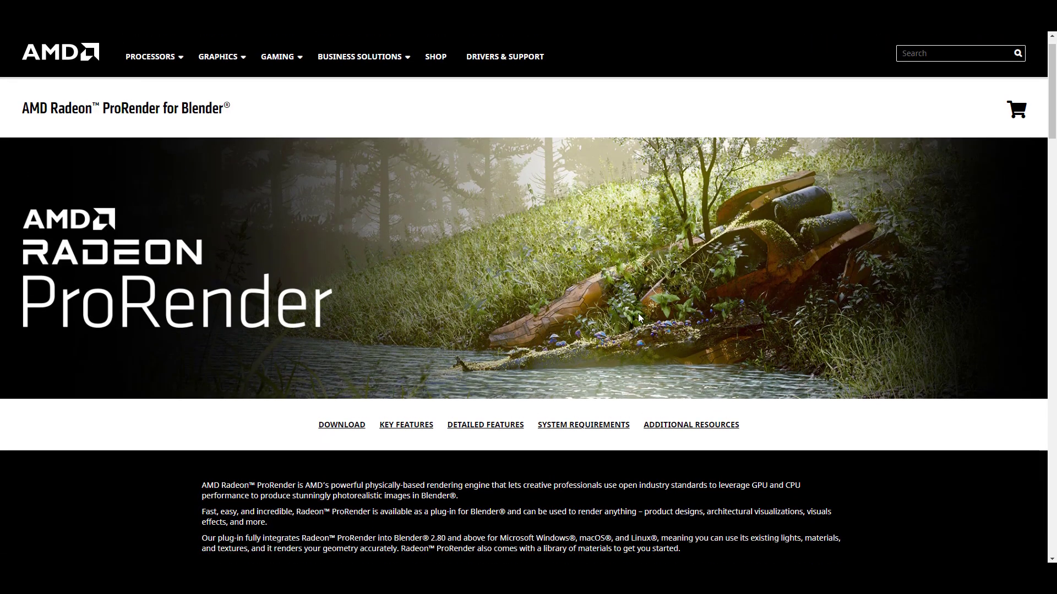
scroll(639, 313, up, 8)
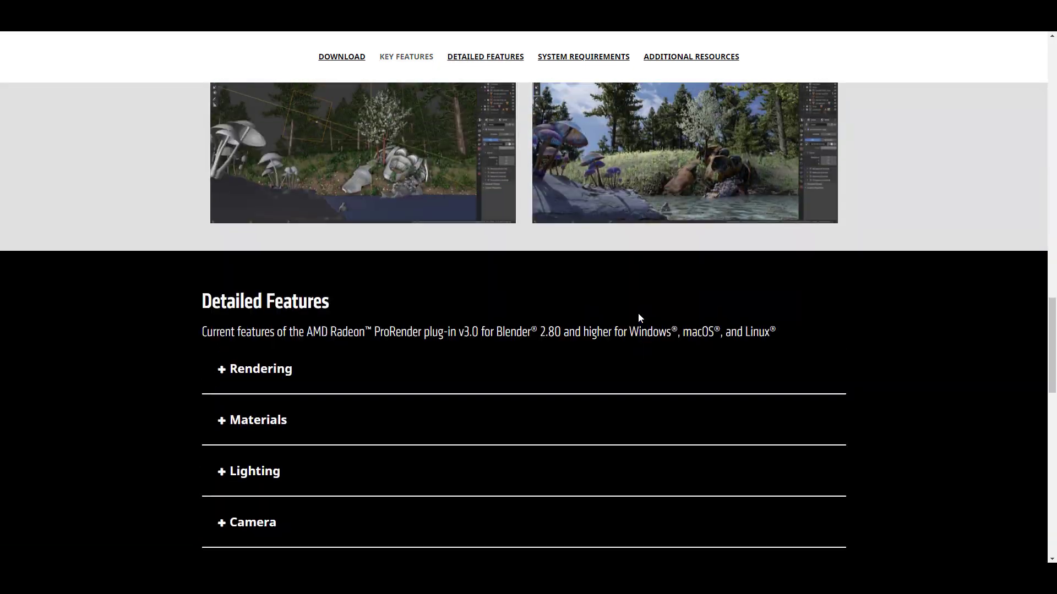
scroll(268, 191, up, 6)
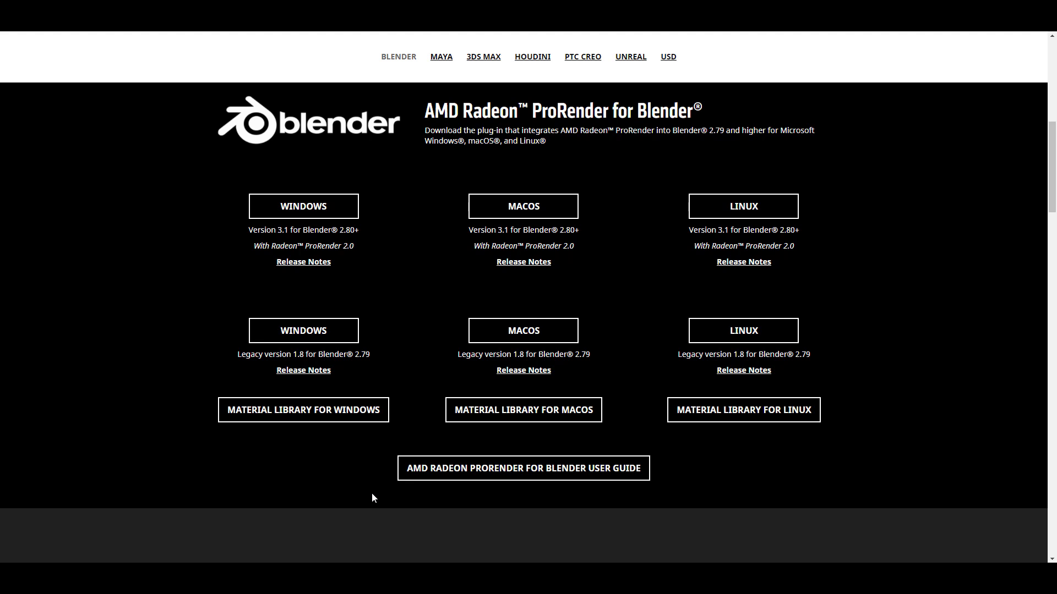
scroll(372, 494, down, 1)
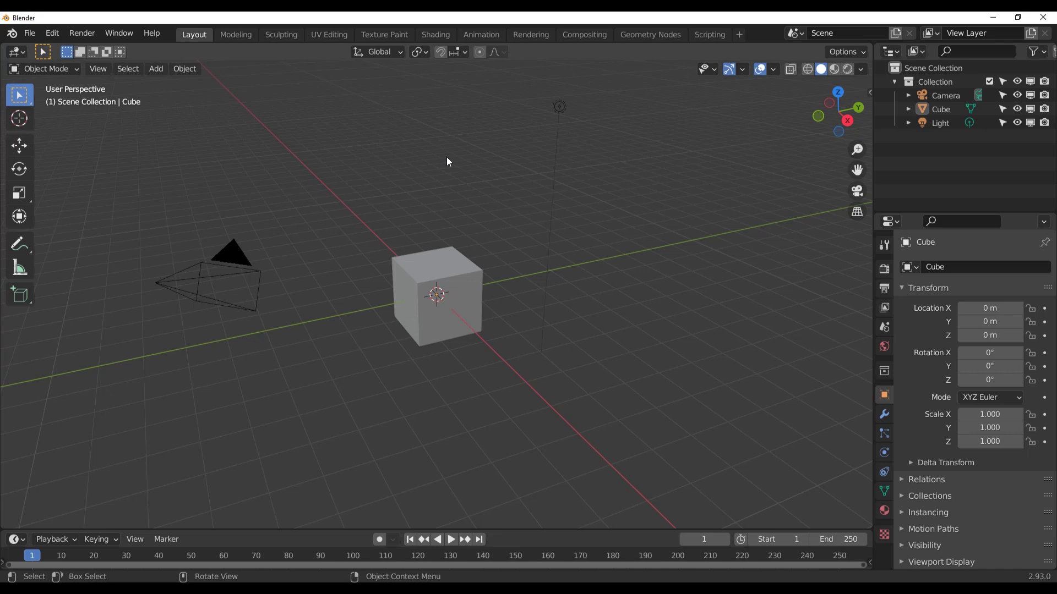
Step: Switch to Blender, view the add-on preferences with the install option, and close them
click(54, 35)
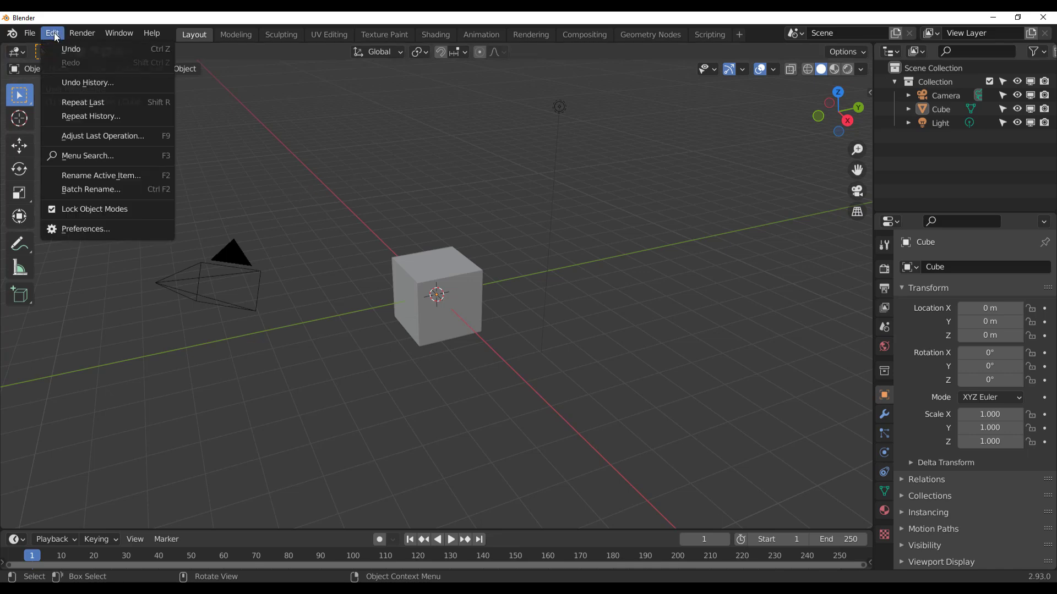
click(92, 230)
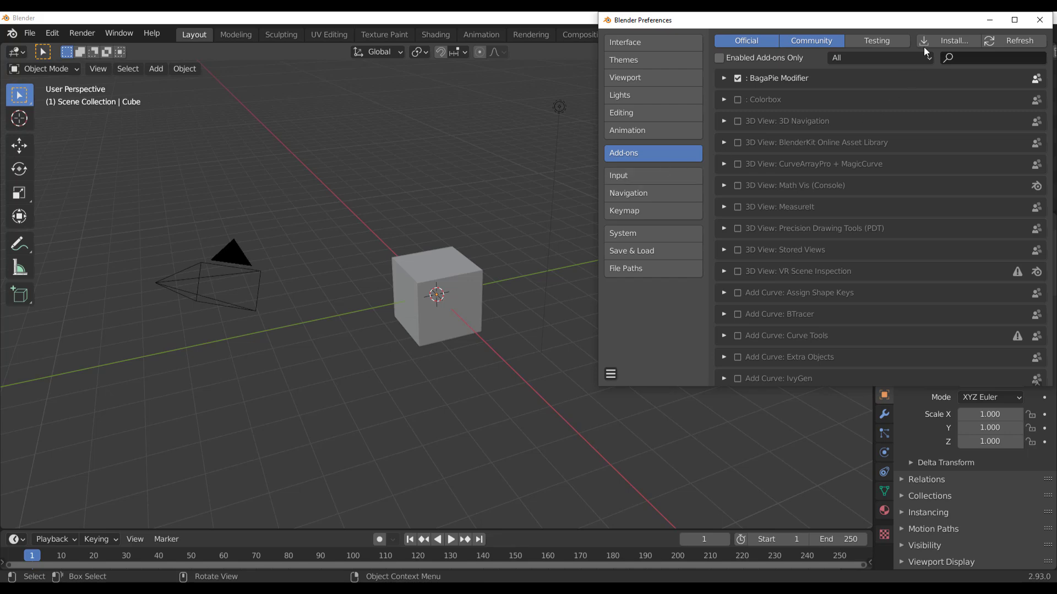
click(1038, 22)
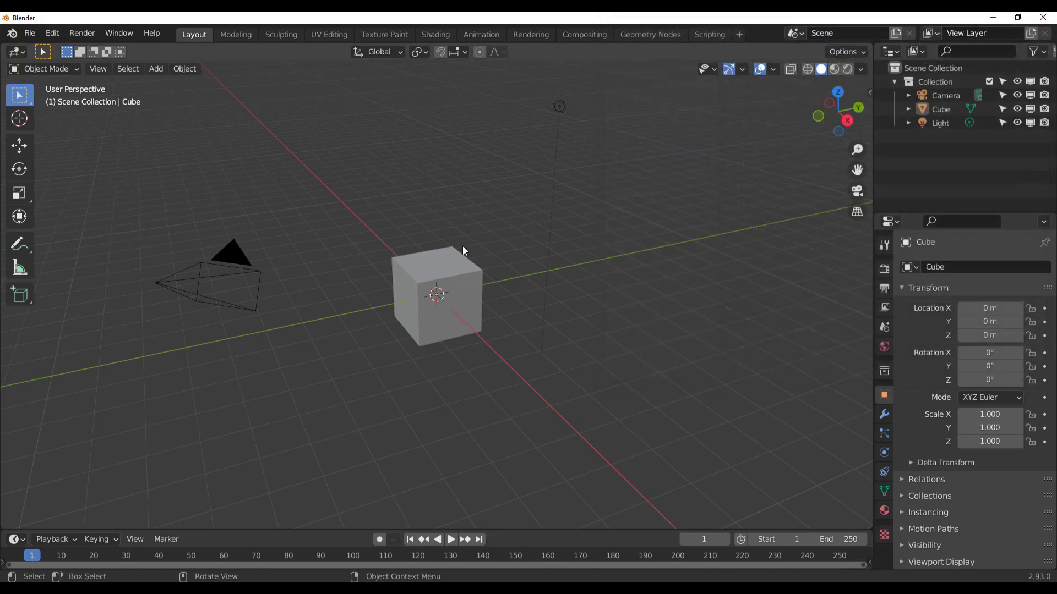
Step: Add a plane mesh at the cube's position and scale it up by about 6.9 as a ground surface
key(shift+a)
mouse_move(451, 230)
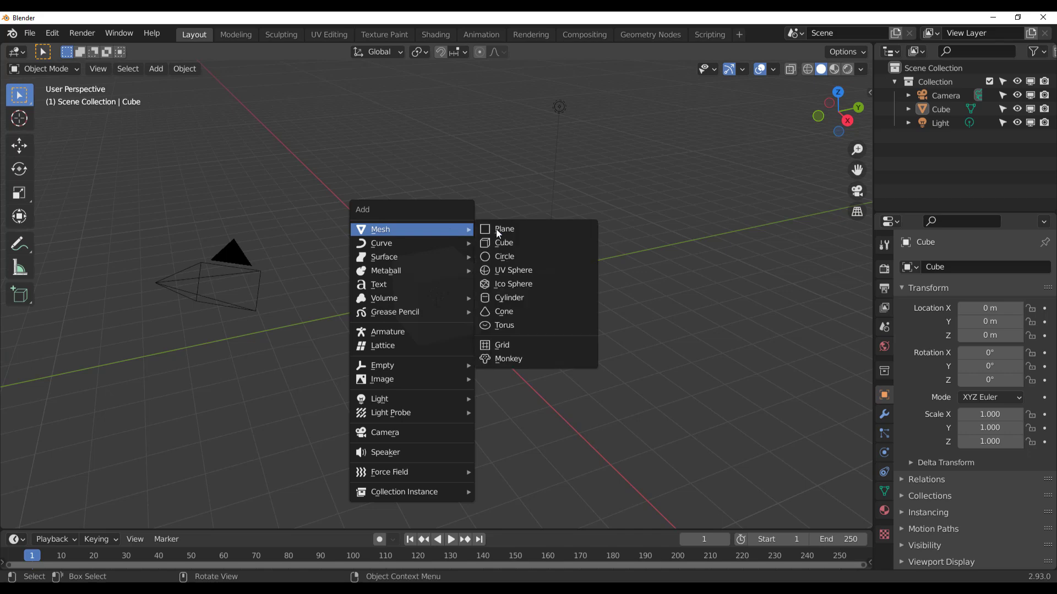
click(497, 229)
key(s)
click(735, 415)
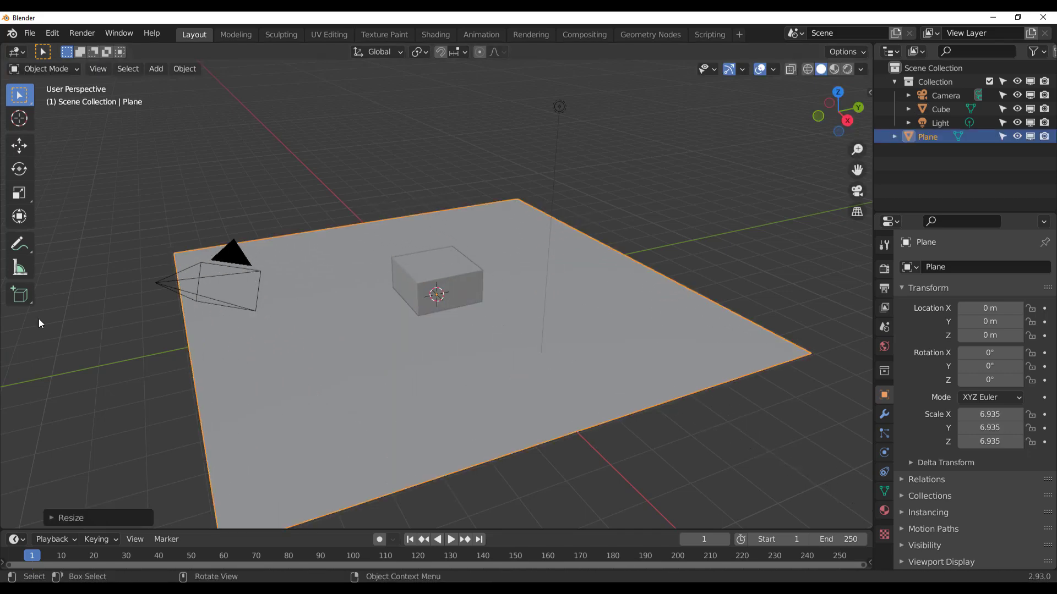
Step: Show the scene's render properties and check the list of available render engines
scroll(497, 255, up, 3)
scroll(468, 273, down, 1)
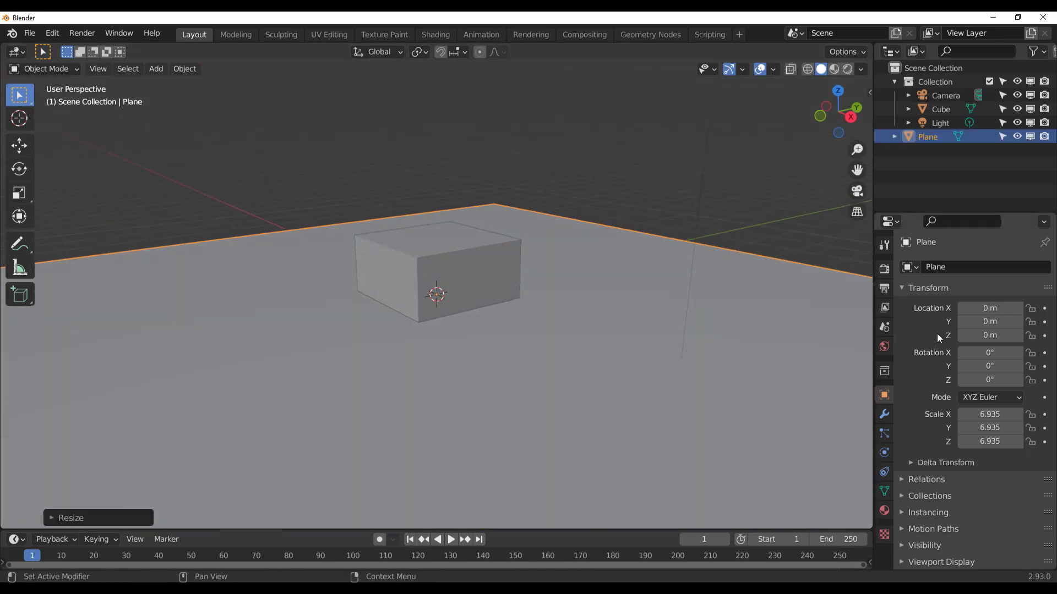
click(884, 270)
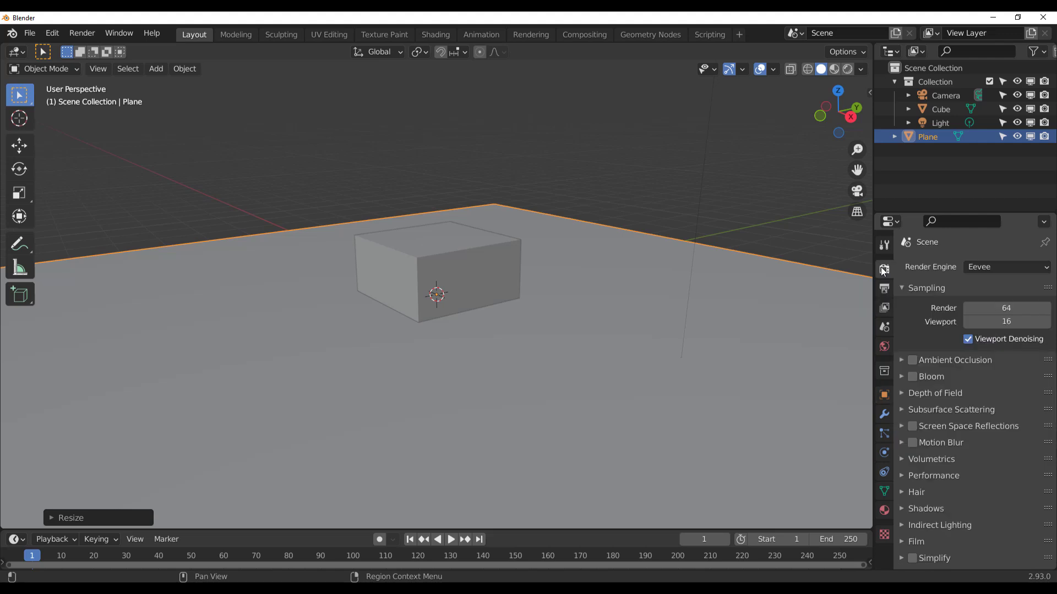
click(981, 267)
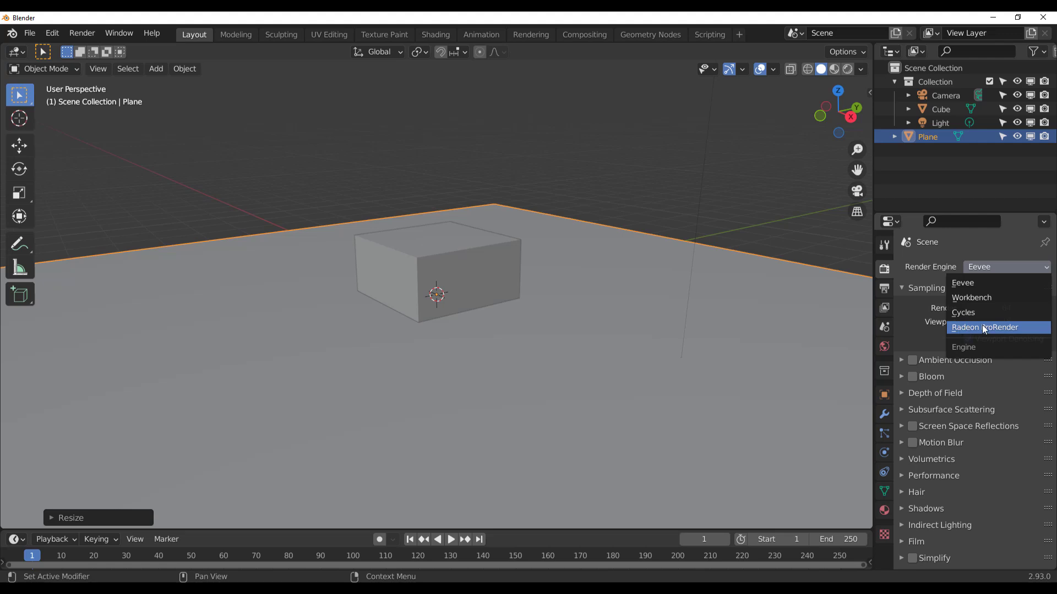
click(436, 157)
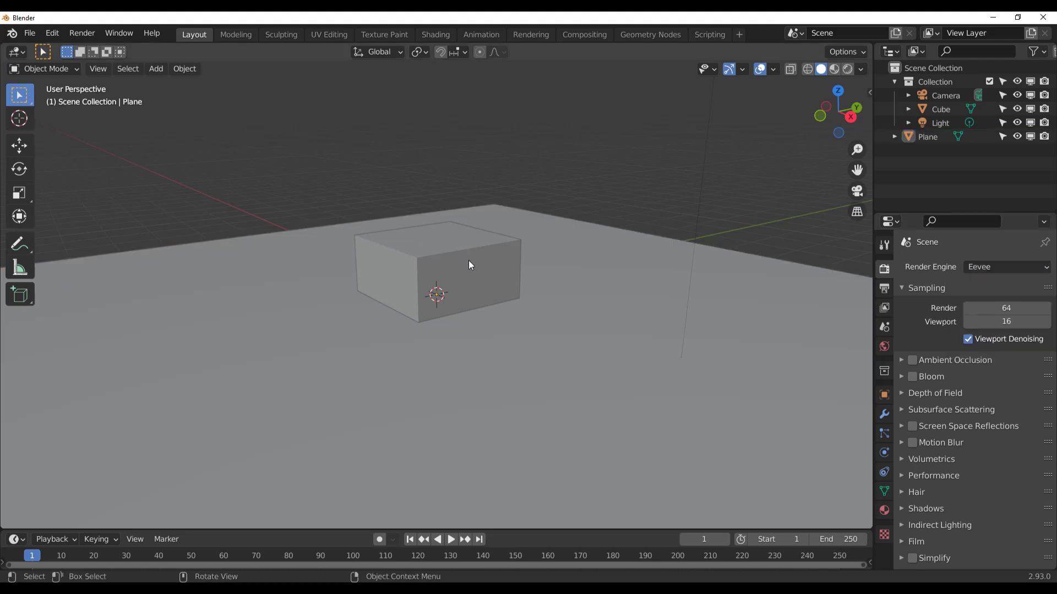
Step: Apply a level 3 subdivision surface to the cube to round it into a ball
click(469, 265)
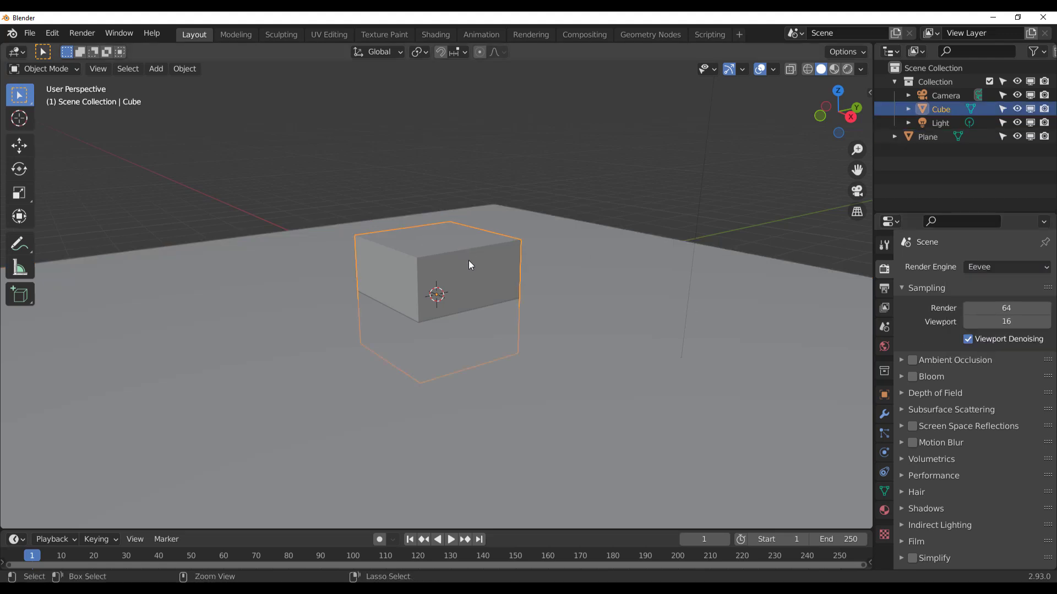
key(ctrl+3)
middle_drag(474, 278, 483, 289)
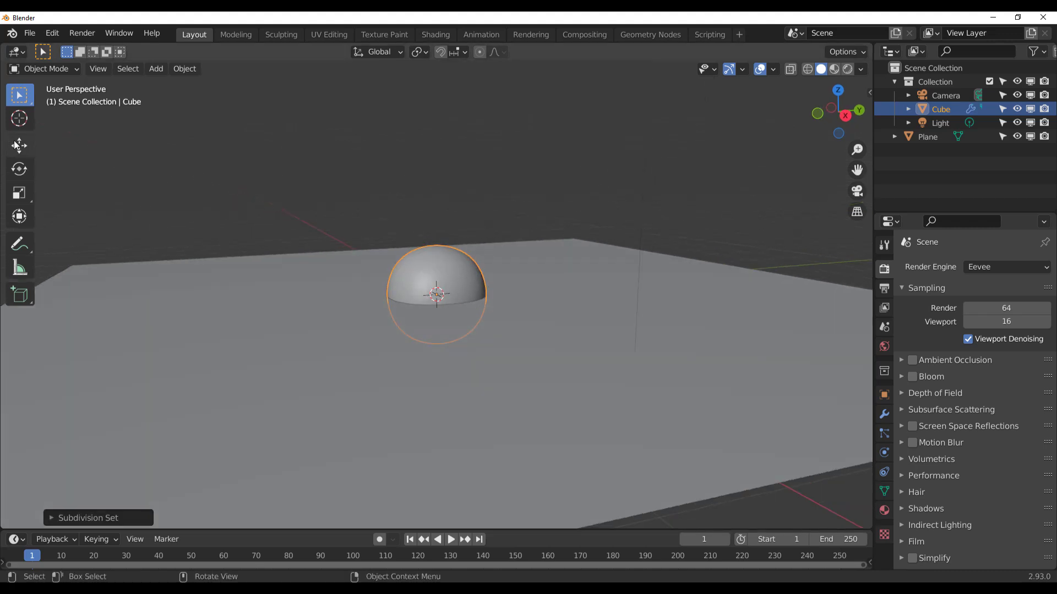
Step: Raise the rounded cube vertically until it rests on the plane, and shade it smooth
key(shift+space)
key(g)
scroll(423, 258, up, 3)
drag(436, 242, 464, 165)
scroll(462, 192, down, 2)
right_click(482, 160)
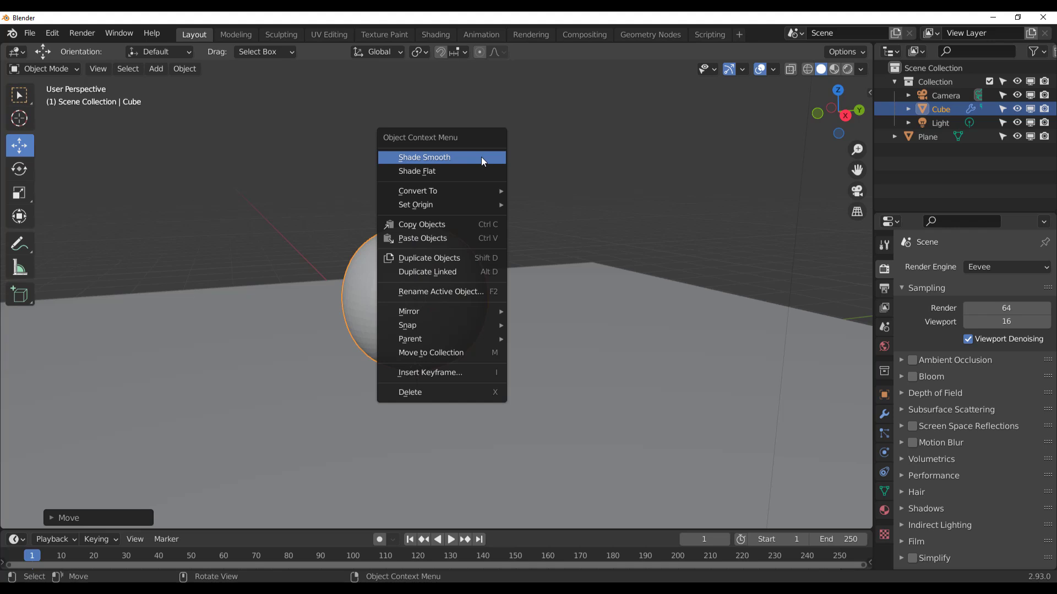
click(481, 157)
Step: Set the render engine to Radeon ProRender and display the scene in rendered viewport shading
scroll(562, 280, down, 3)
middle_drag(565, 280, 584, 431)
scroll(413, 351, up, 3)
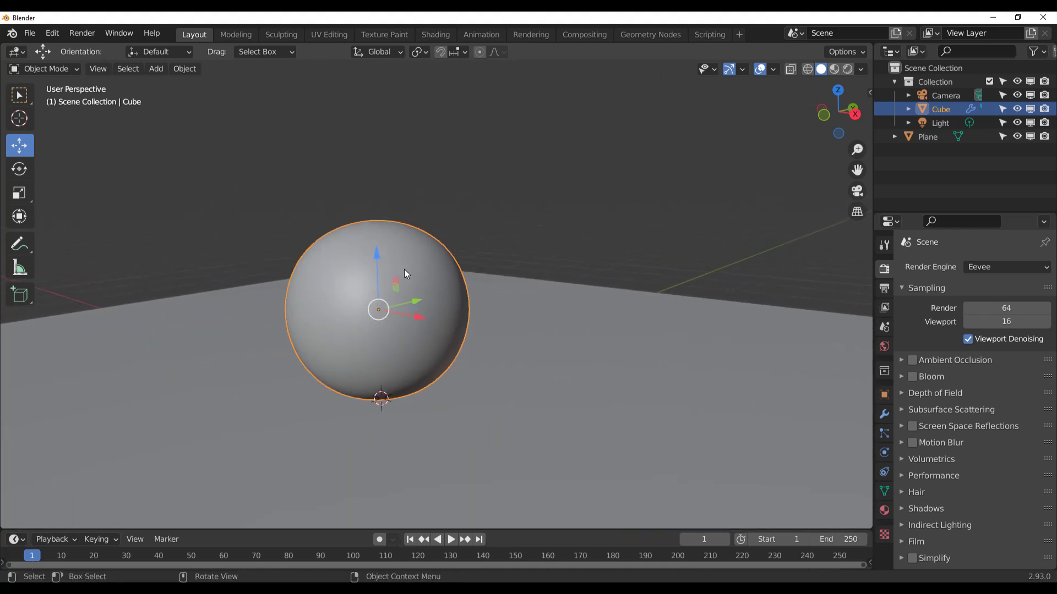
click(1013, 267)
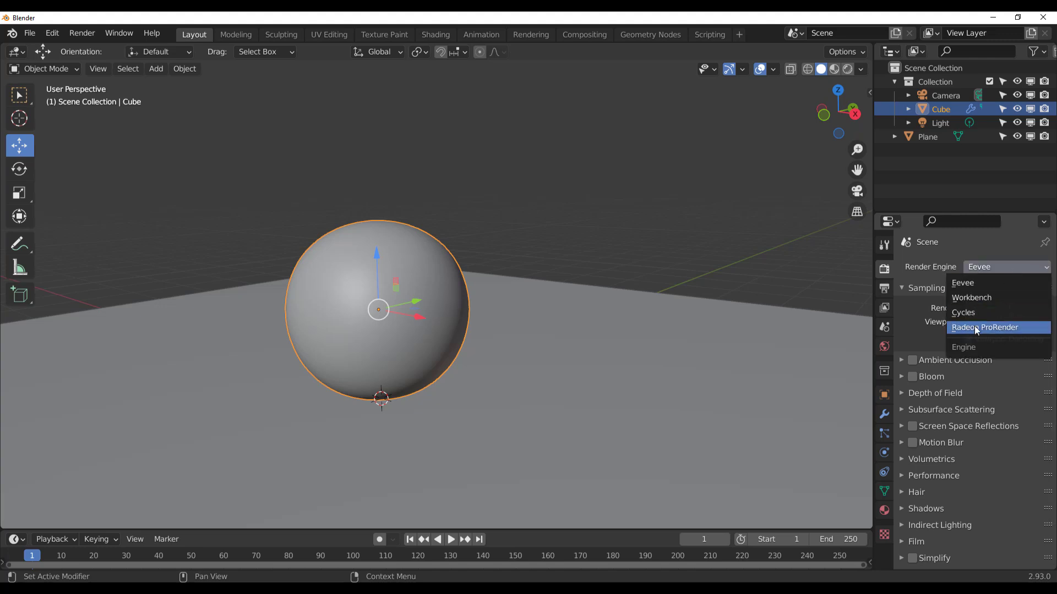
click(977, 328)
click(847, 69)
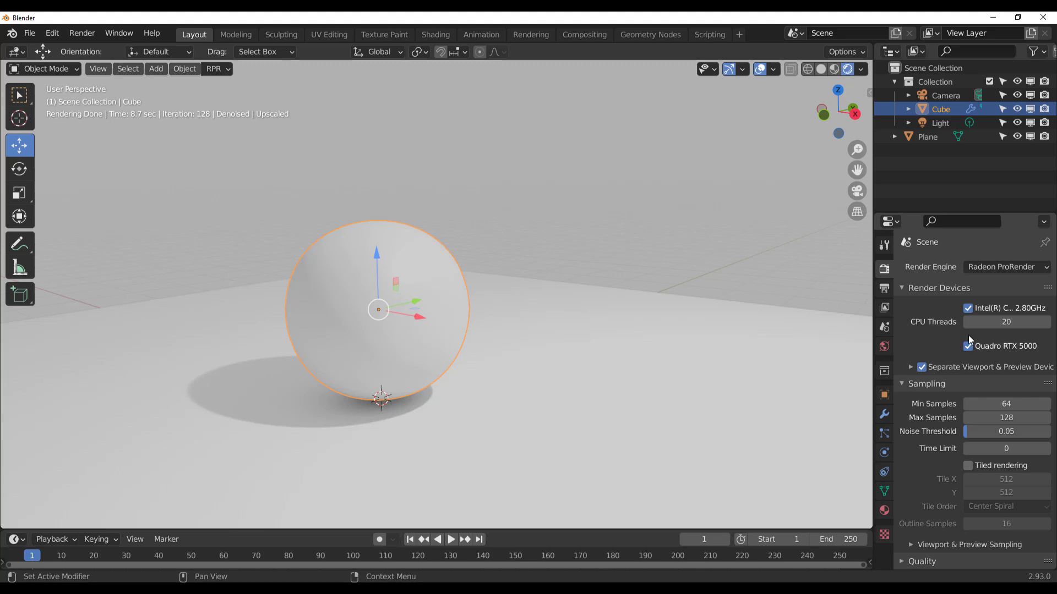
Step: Turn off Viewport Denoising in the Viewport & Preview Sampling settings
scroll(970, 340, down, 3)
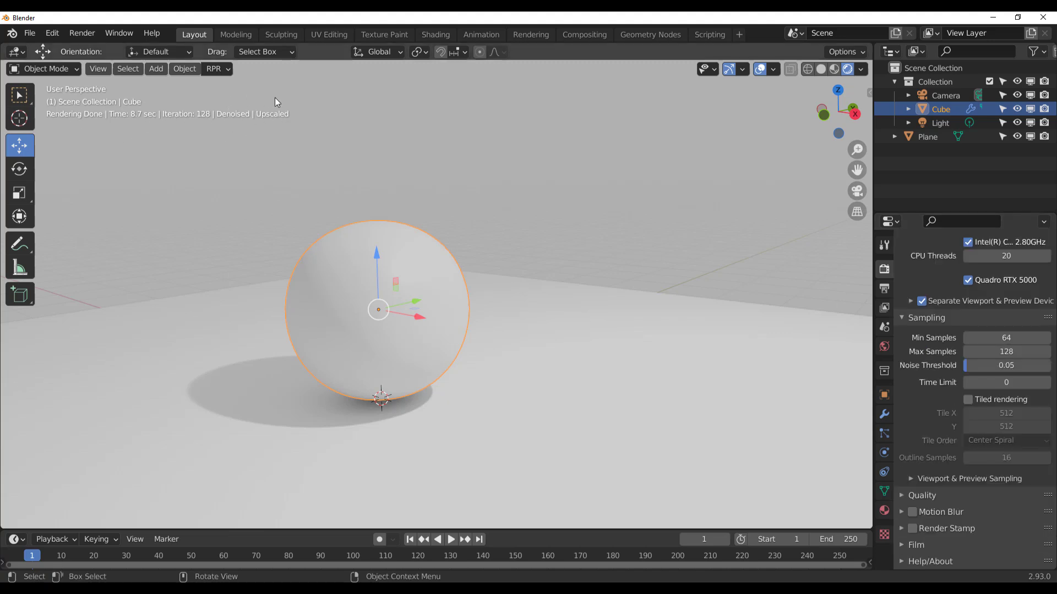
scroll(923, 428, down, 2)
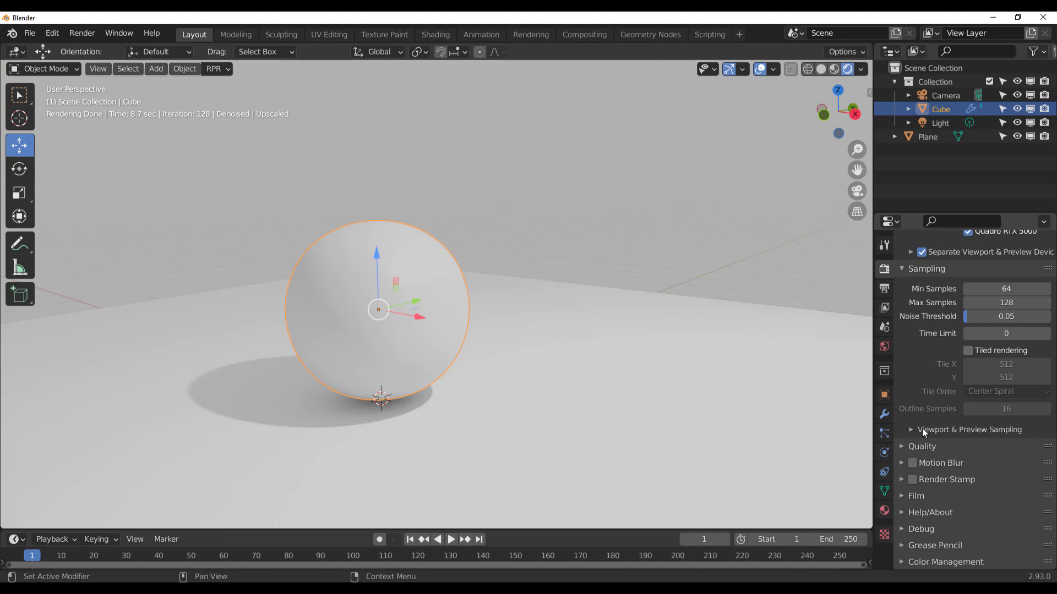
click(923, 429)
scroll(923, 428, down, 3)
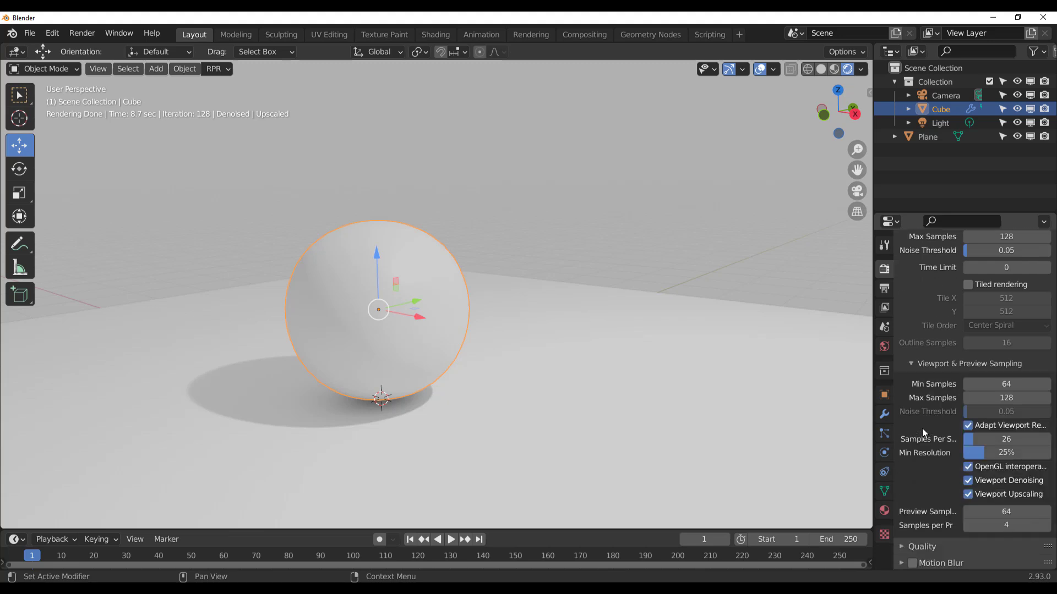
click(981, 482)
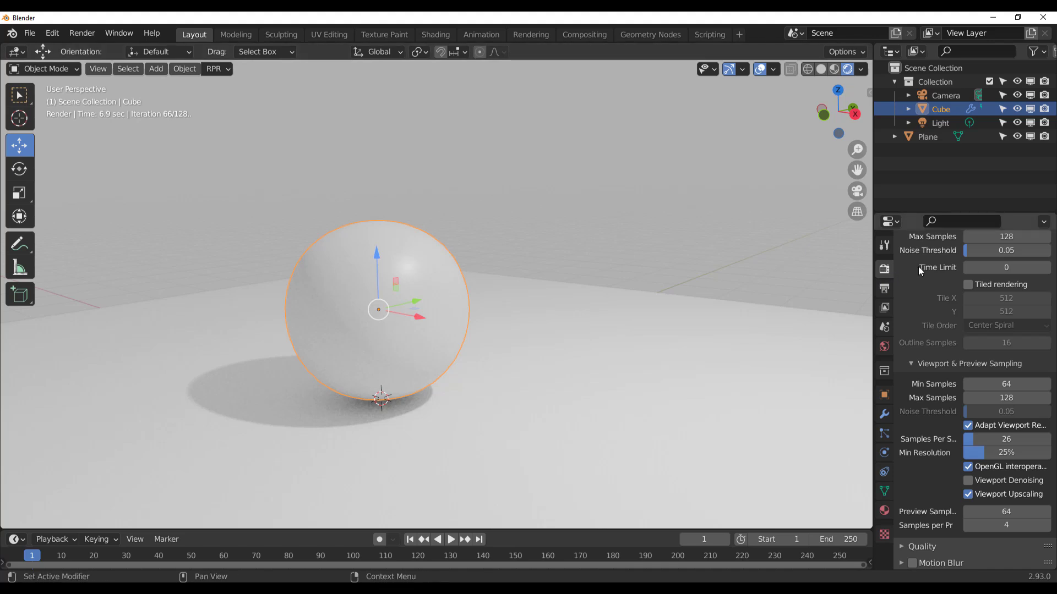
scroll(926, 316, up, 8)
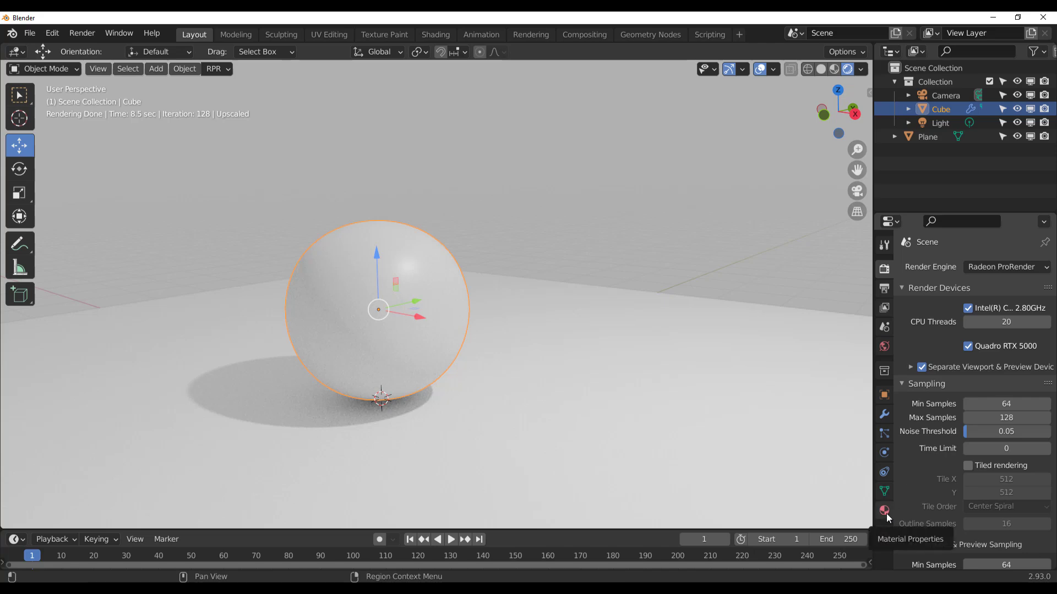
Step: Select the plane and choose the Concrete category in the material library browser for it
click(687, 397)
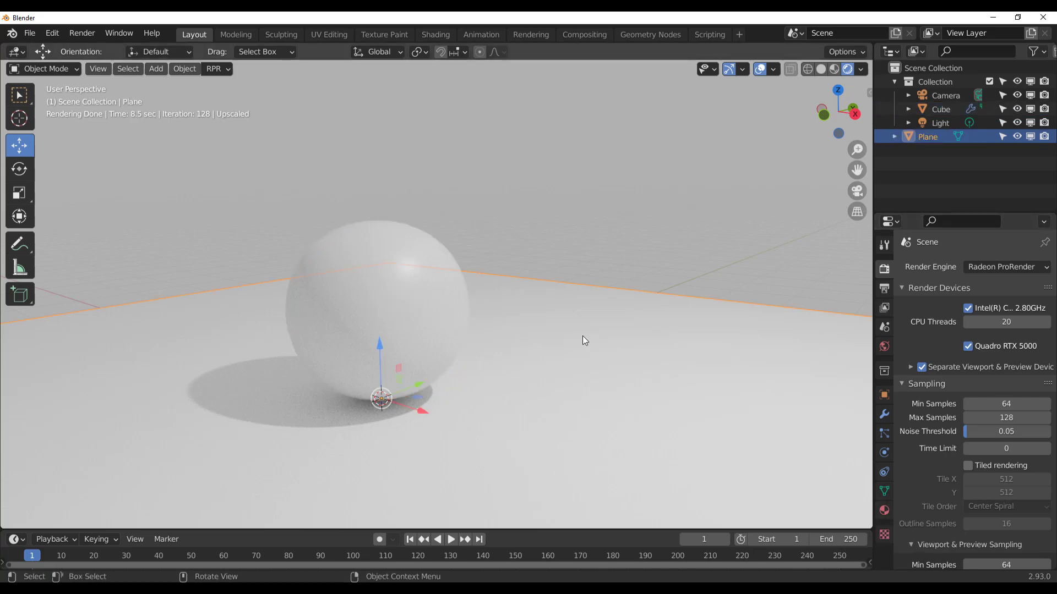
click(885, 511)
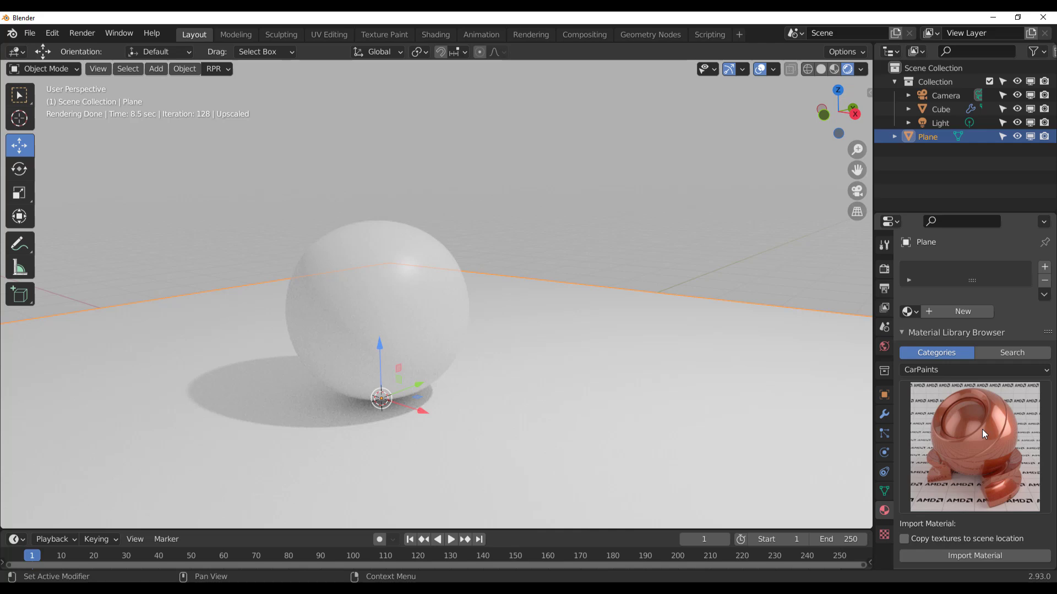
click(992, 353)
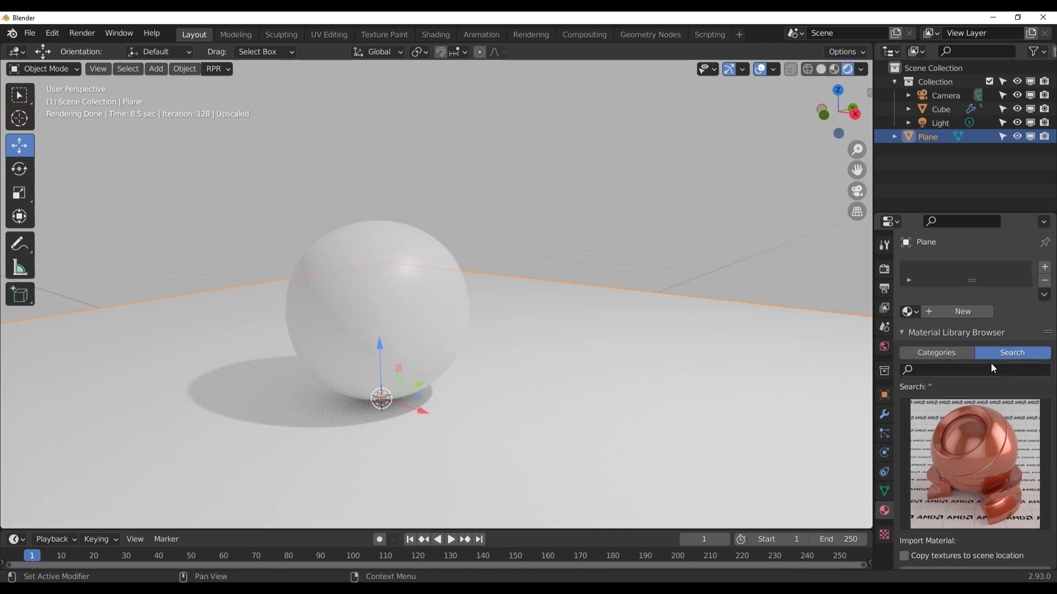
click(953, 357)
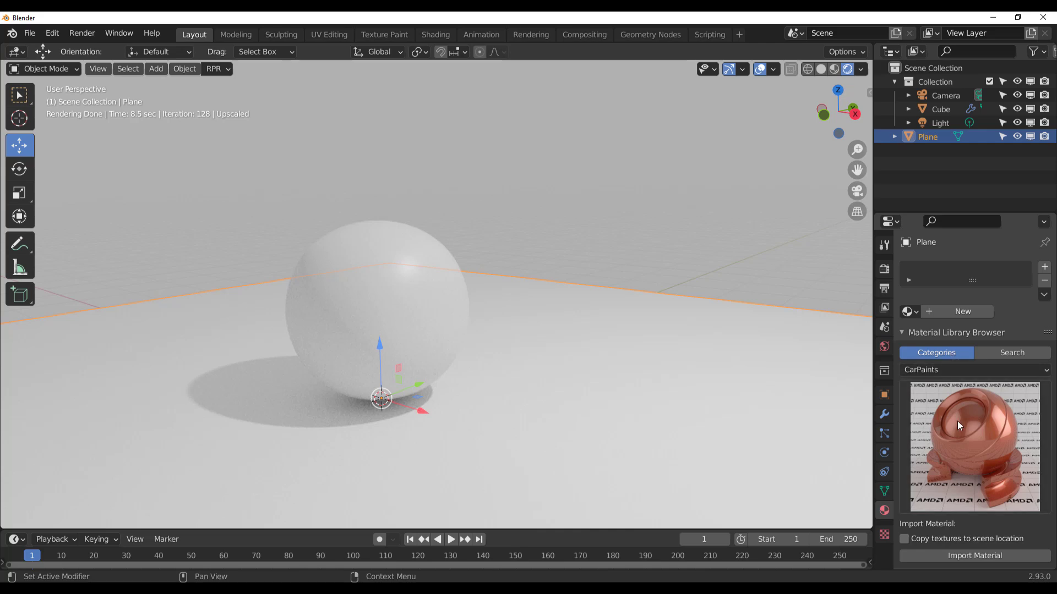
click(969, 370)
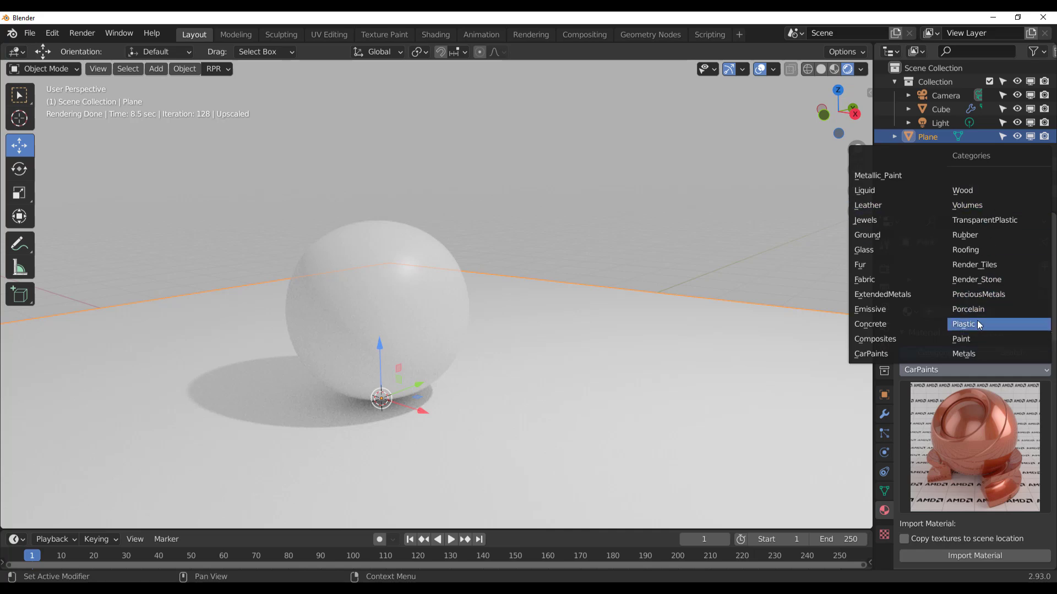
click(893, 326)
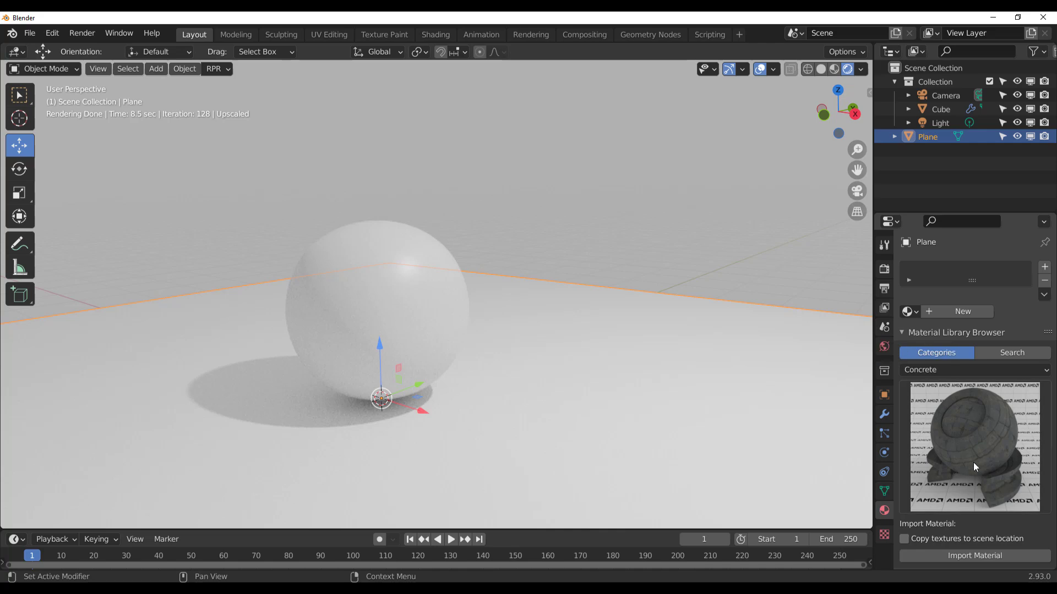
Step: Pick the brown painted concrete material from the library and import it onto the plane
click(932, 444)
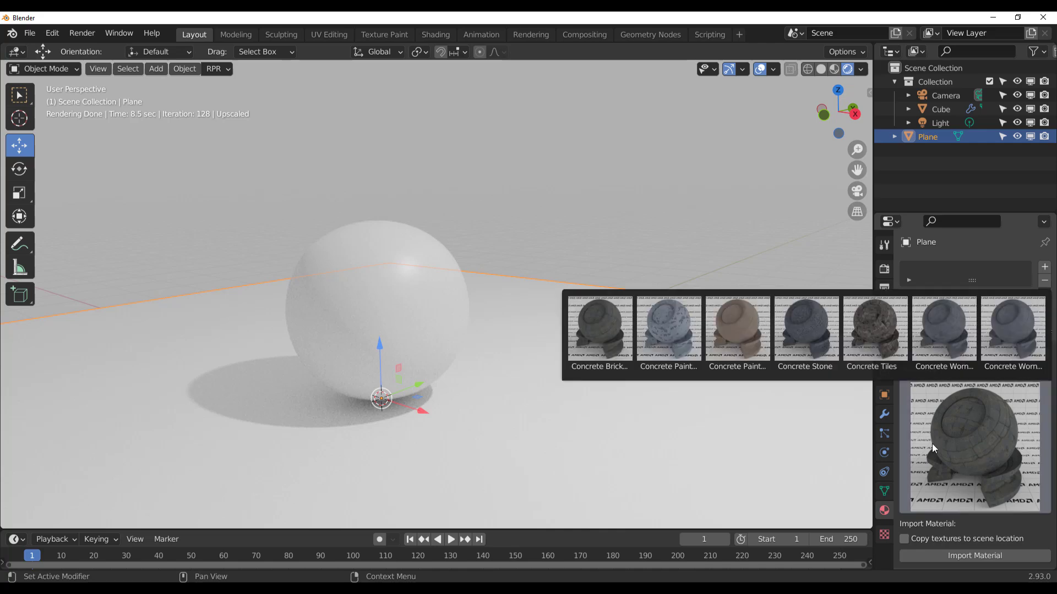
click(751, 341)
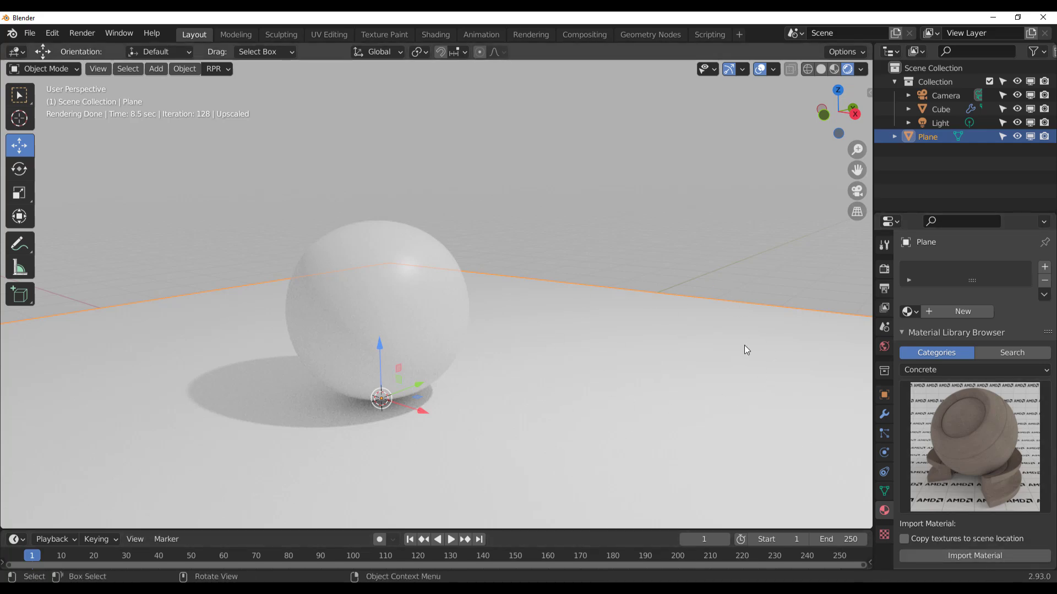
scroll(743, 347, down, 3)
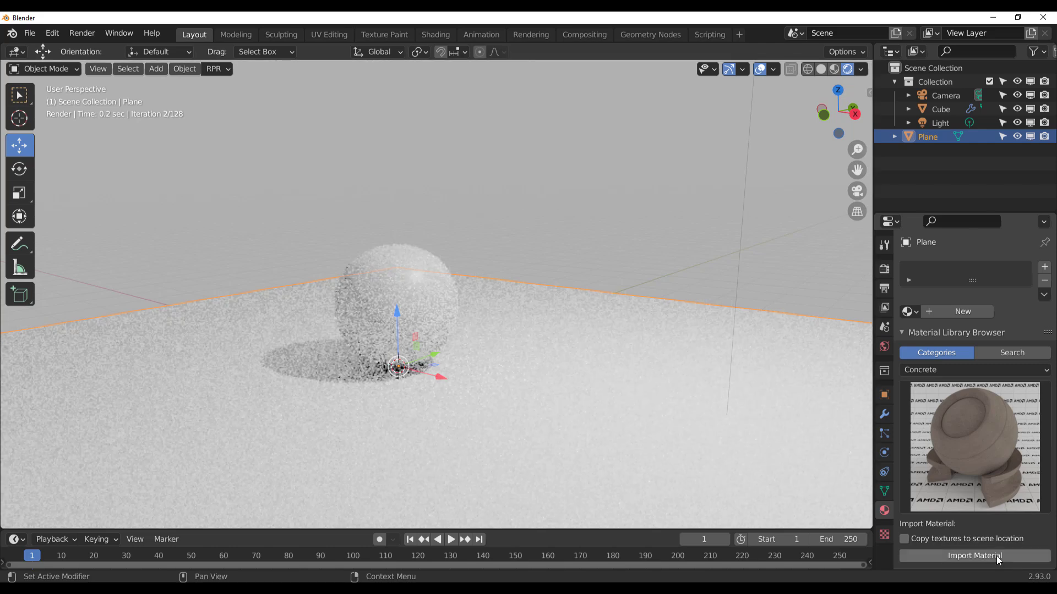
click(998, 557)
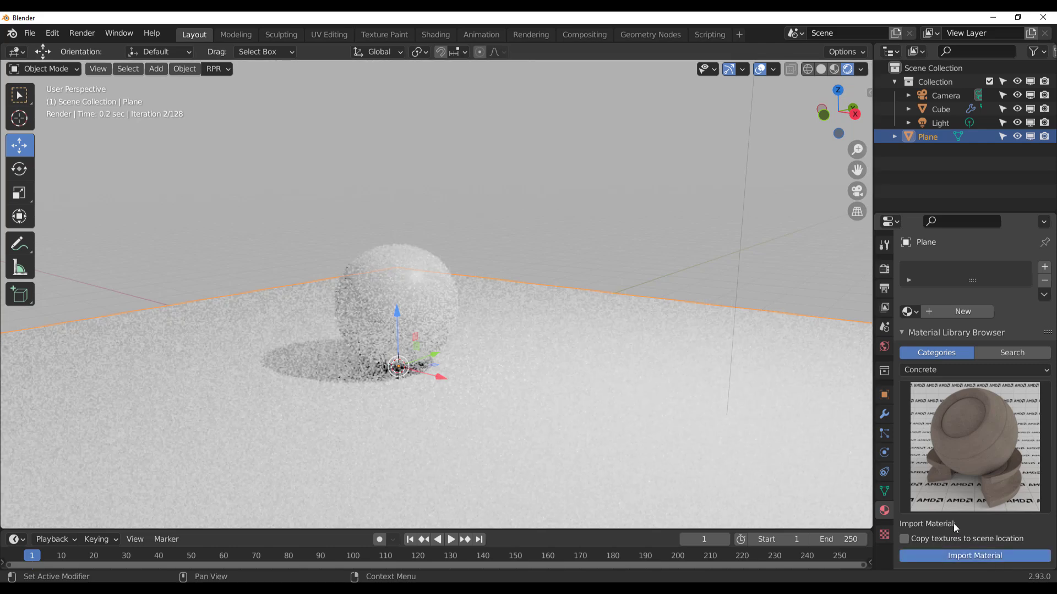
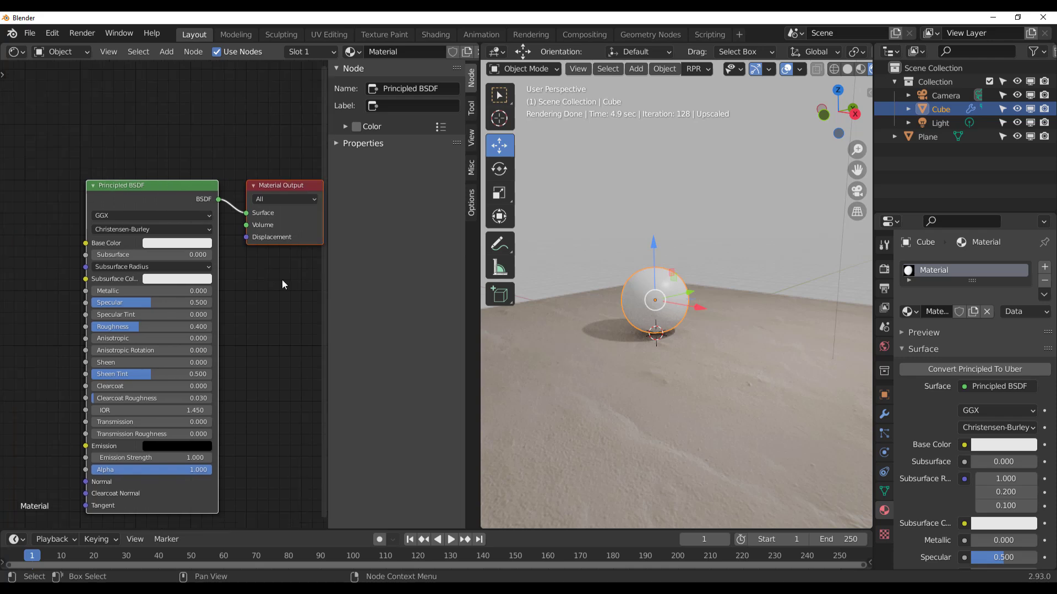
Step: Enlarge the node workspace by narrowing its sidebar, and set the ball material's Base Color to bright green
drag(327, 307, 434, 323)
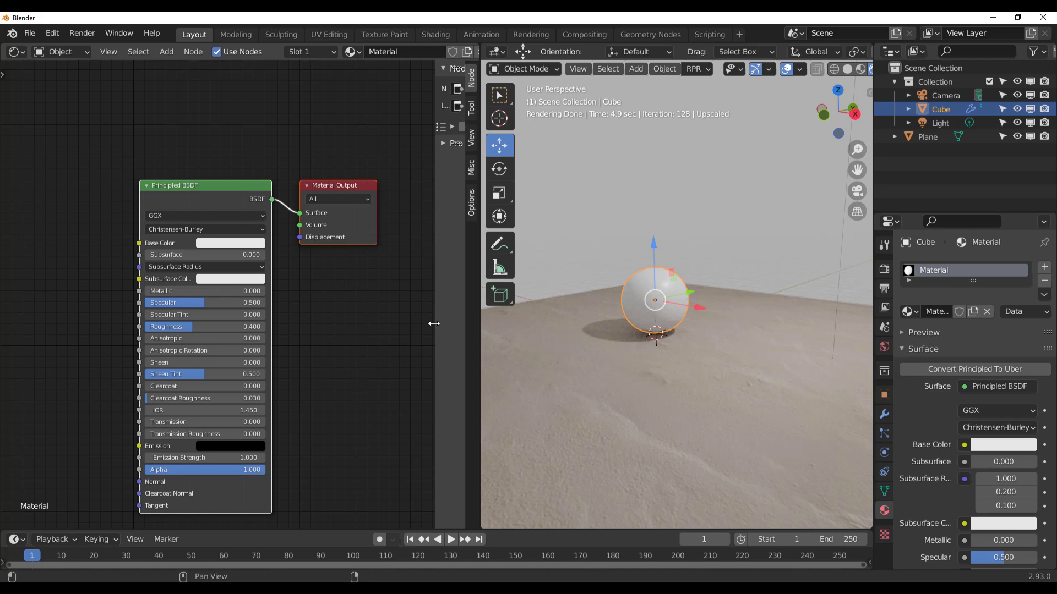
click(236, 243)
drag(246, 121, 217, 115)
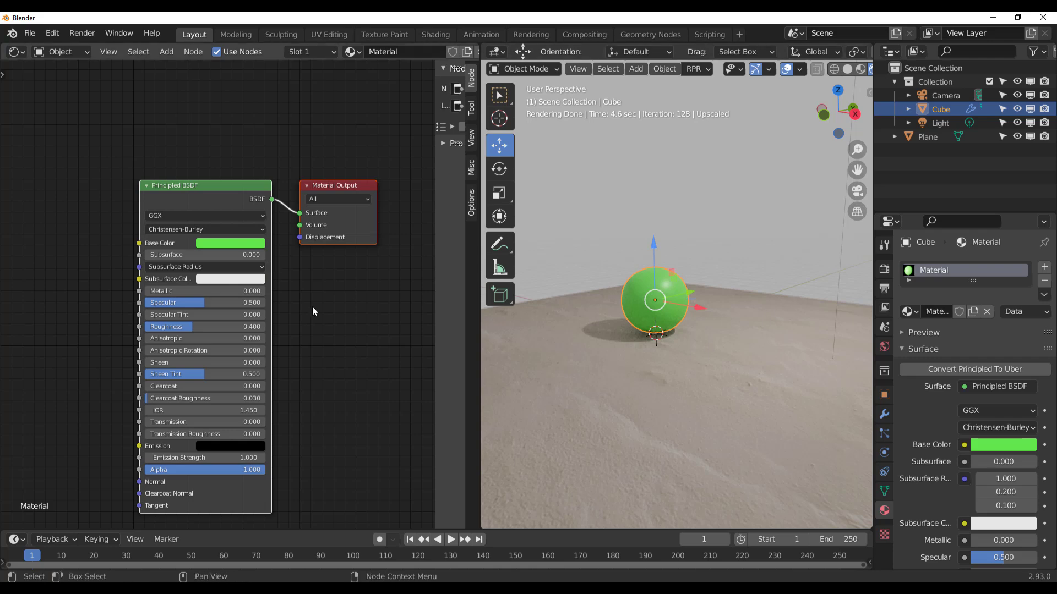
Step: Reposition the ball's material nodes and convert its Principled shader to an RPR Uber shader
drag(195, 182, 135, 186)
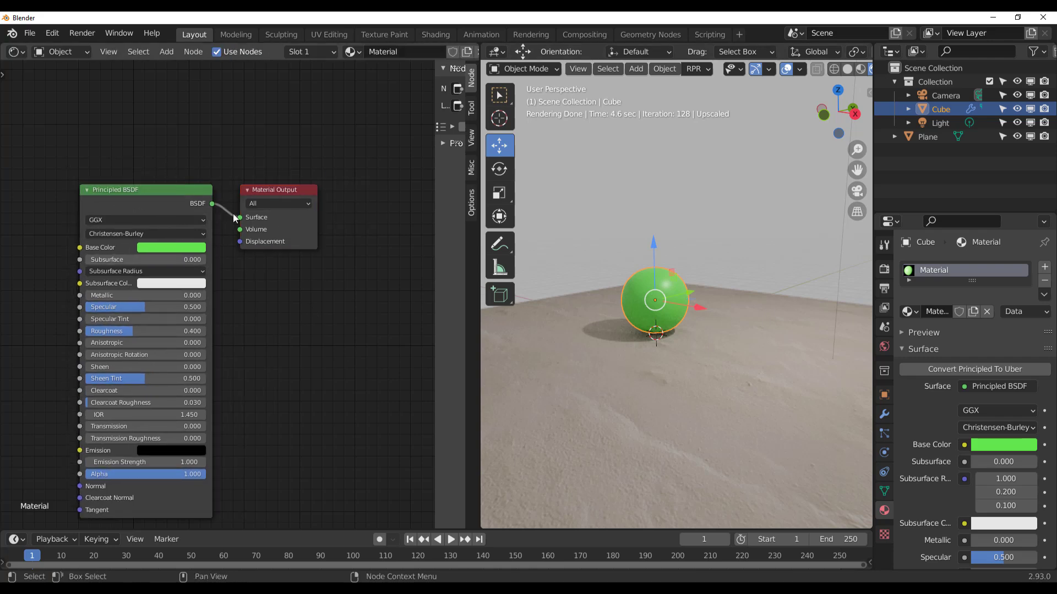
middle_drag(169, 211, 252, 159)
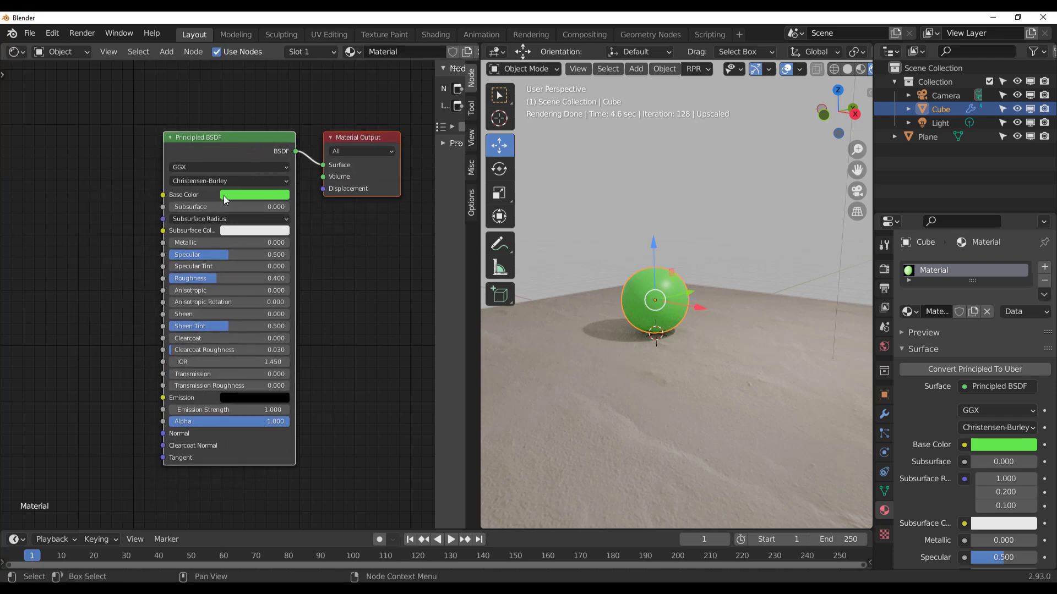
click(236, 152)
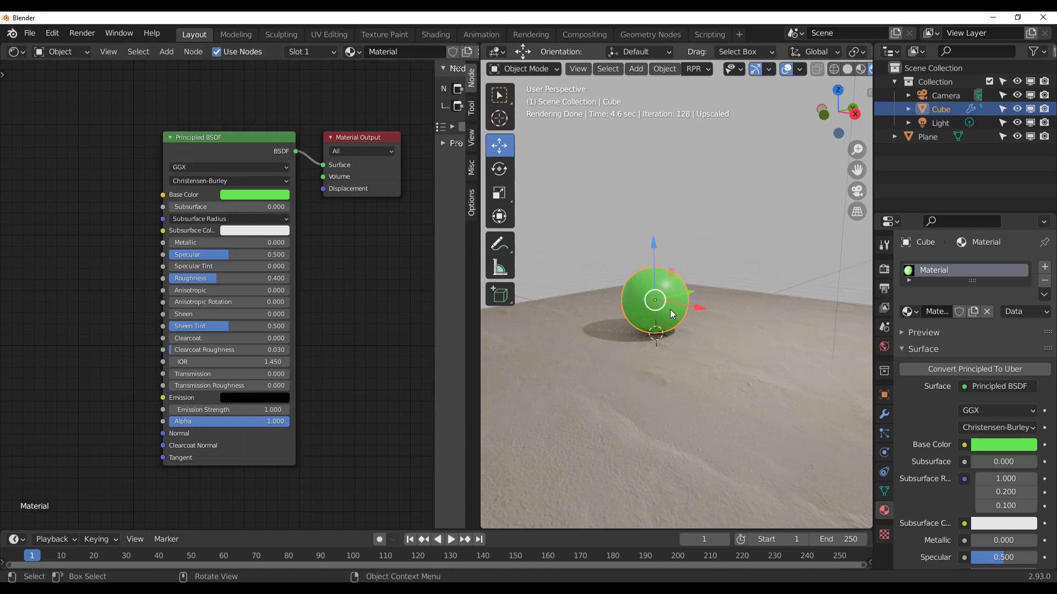
click(954, 369)
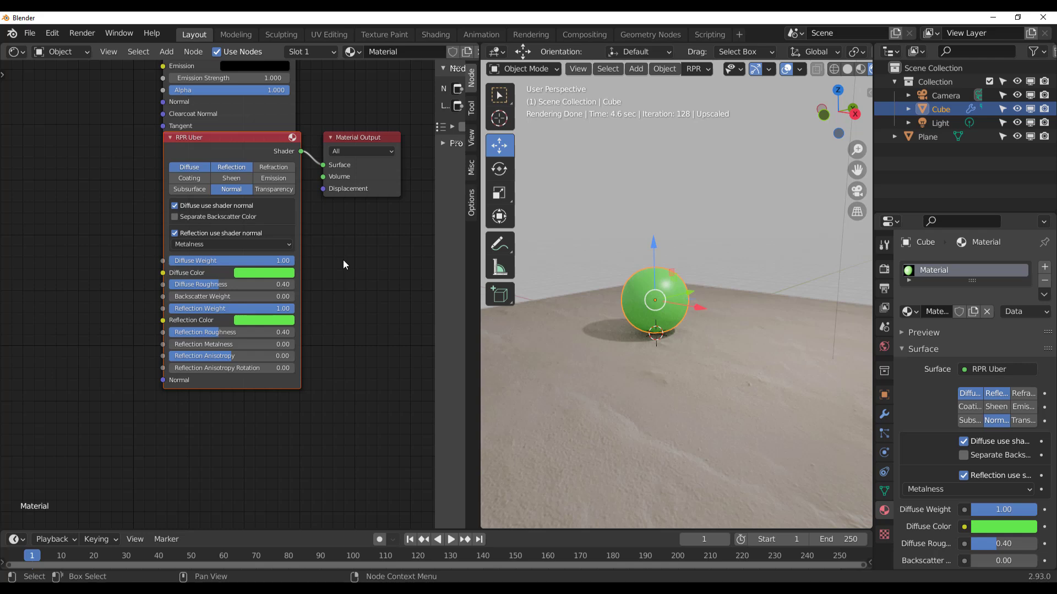
Step: Arrange the RPR Uber and Material Output nodes side by side below the original Principled BSDF node
mouse_move(271, 151)
mouse_down()
mouse_move(250, 158)
mouse_move(259, 162)
mouse_up()
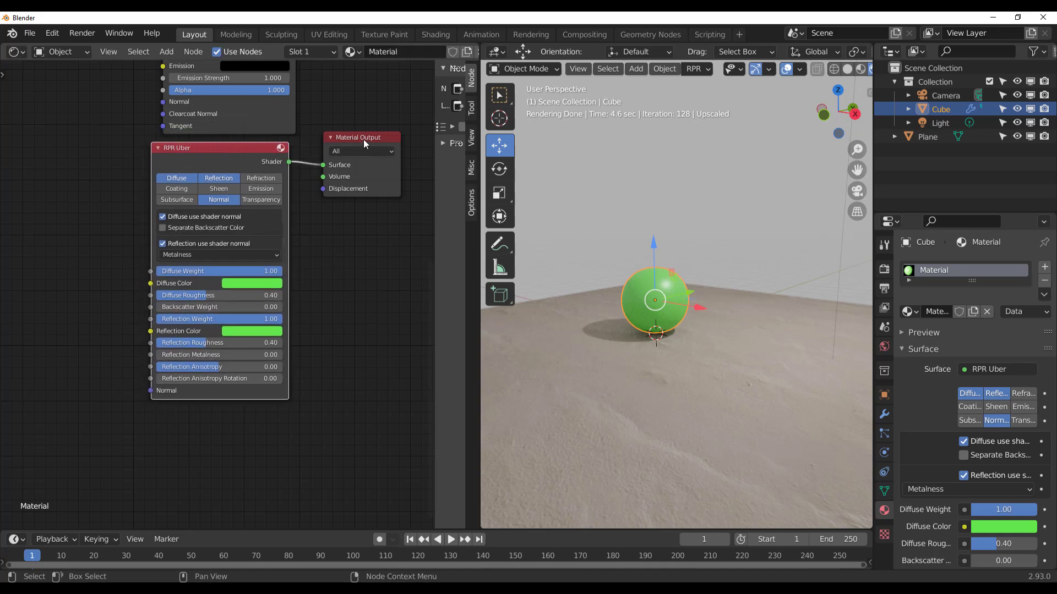
drag(364, 137, 386, 148)
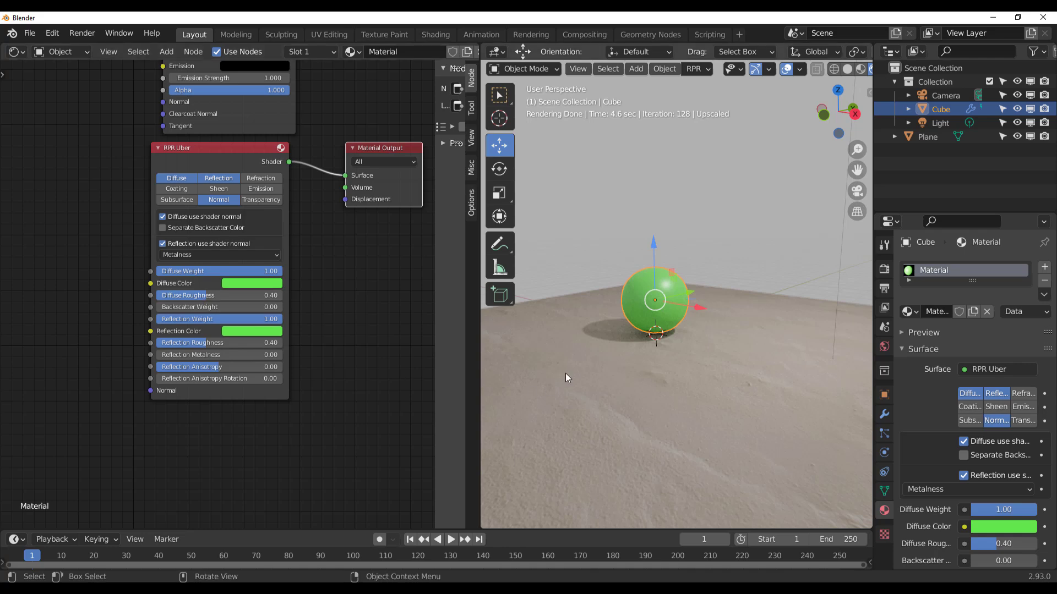
scroll(567, 373, up, 3)
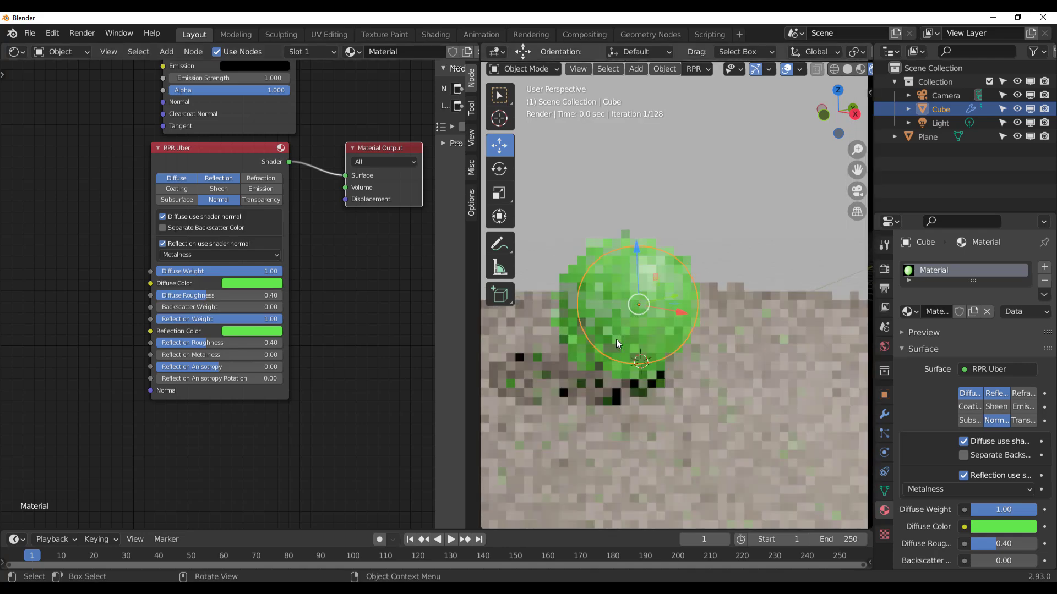
scroll(616, 339, down, 2)
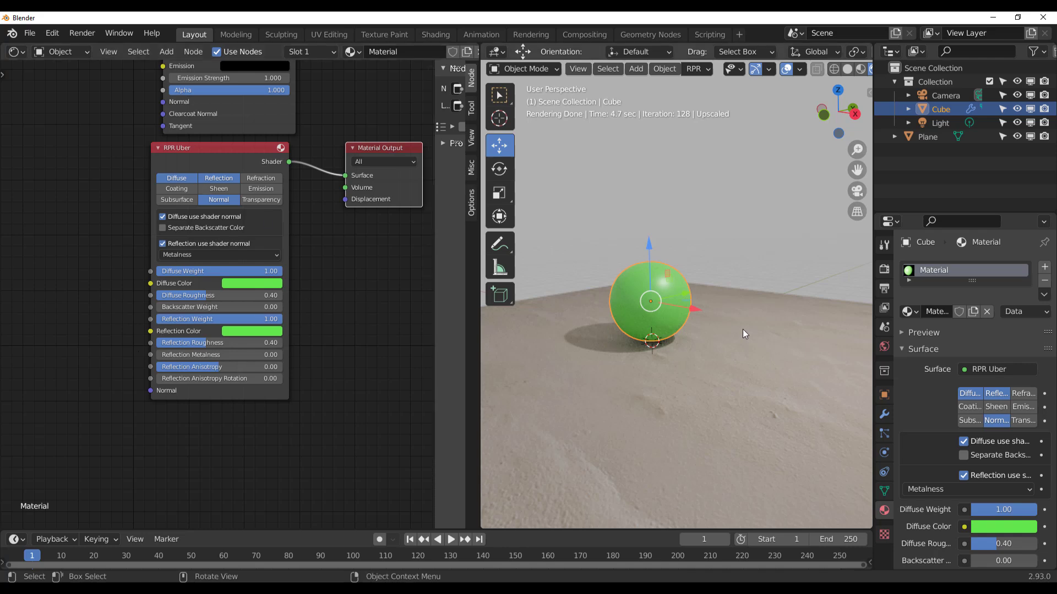
middle_drag(356, 264, 317, 451)
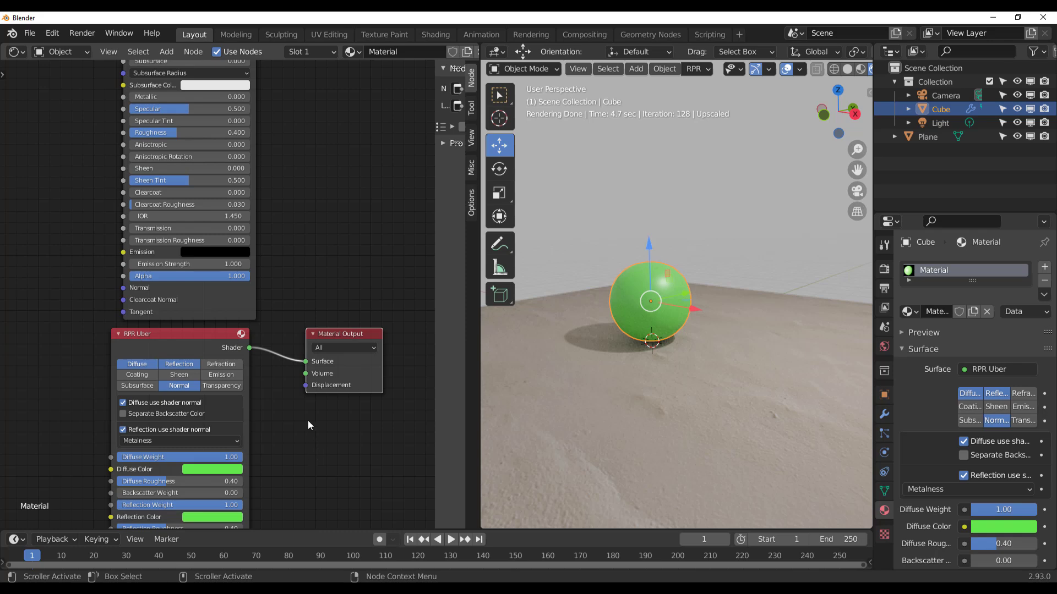
middle_drag(329, 215, 330, 361)
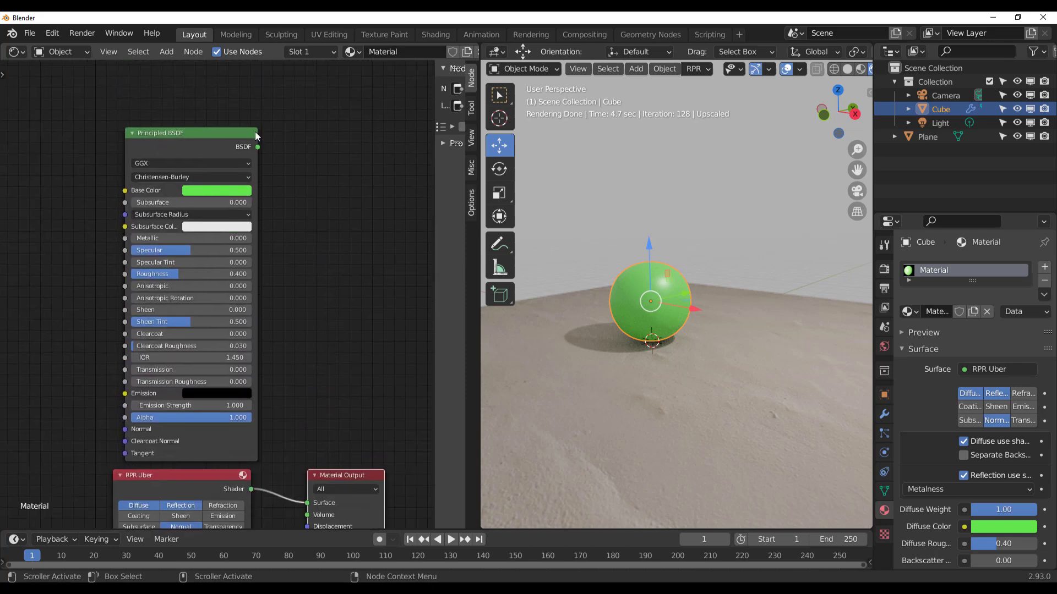
middle_drag(319, 419, 344, 263)
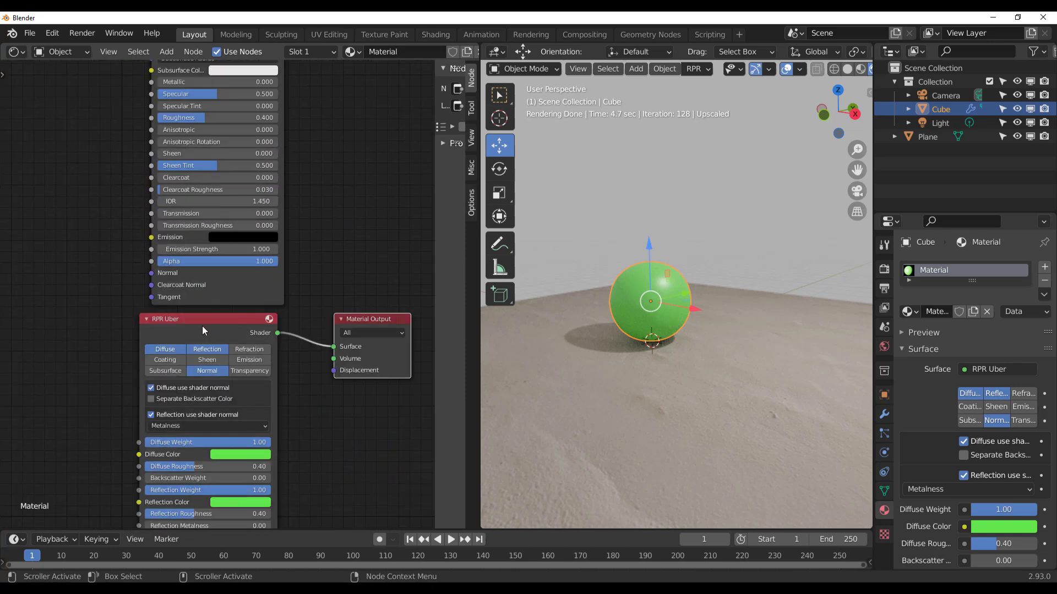
drag(216, 325, 242, 316)
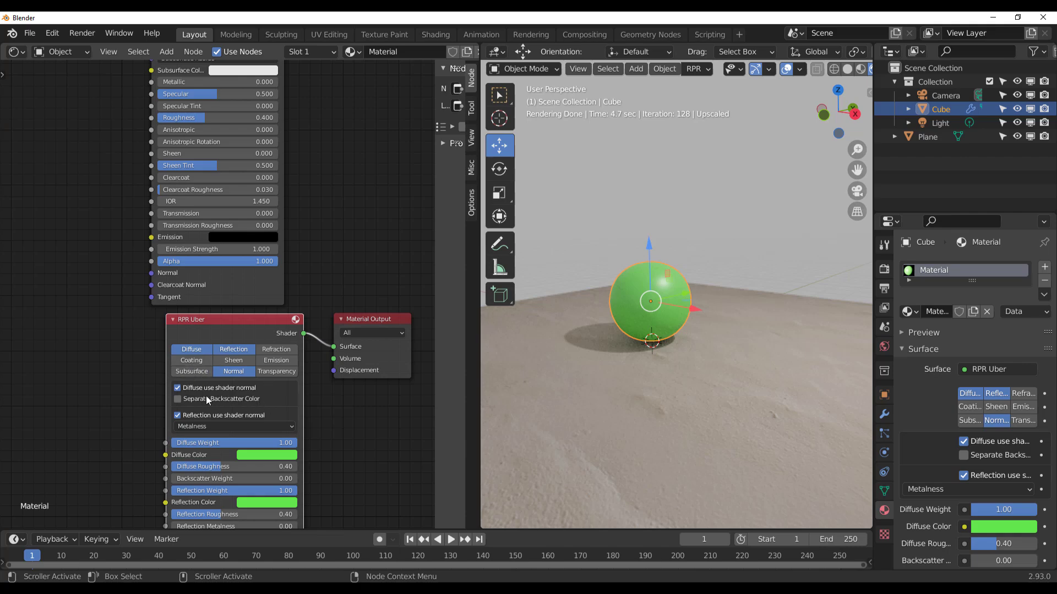
Step: Add a monkey mesh to the scene and place it beside the green ball
key(shift+a)
click(834, 500)
scroll(677, 297, up, 3)
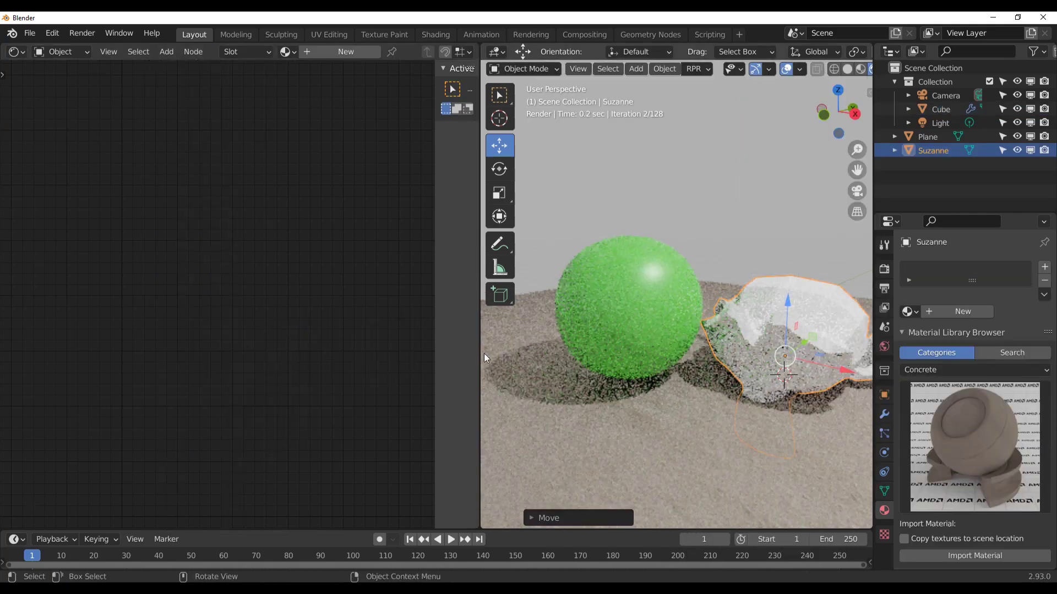
Step: Enlarge the 3D viewport in solid shading and apply a level 2 subdivision surface to the monkey
drag(481, 358, 253, 359)
mouse_move(496, 330)
middle_down()
mouse_move(592, 255)
mouse_move(447, 252)
middle_up()
key(z)
key(6)
key(ctrl+2)
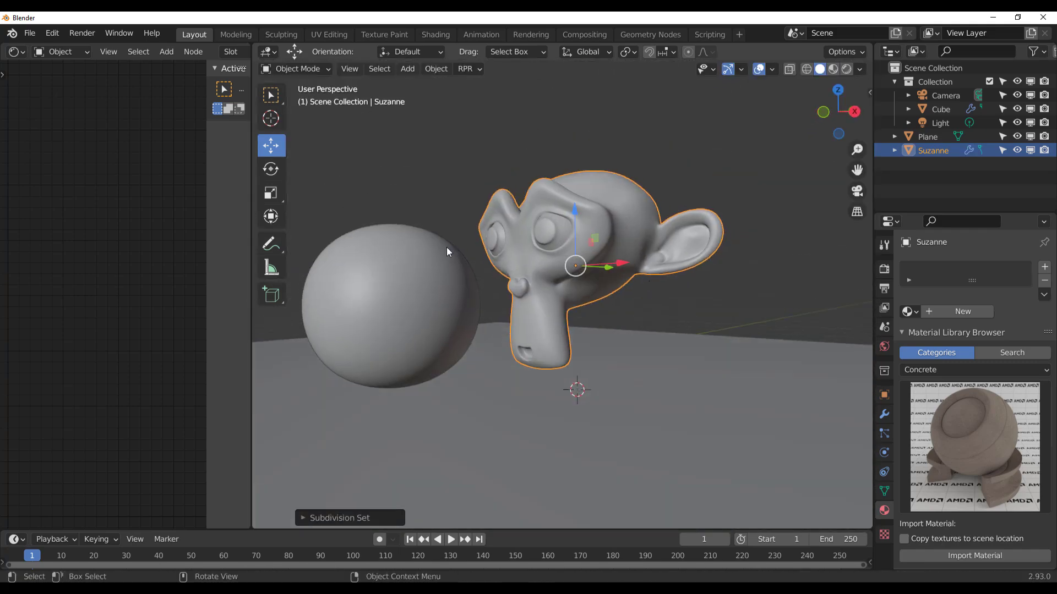
Step: Rotate the monkey about the Z axis until it faces the view, and move it down next to the ball
key(r)
key(z)
click(512, 304)
key(shift+space)
key(r)
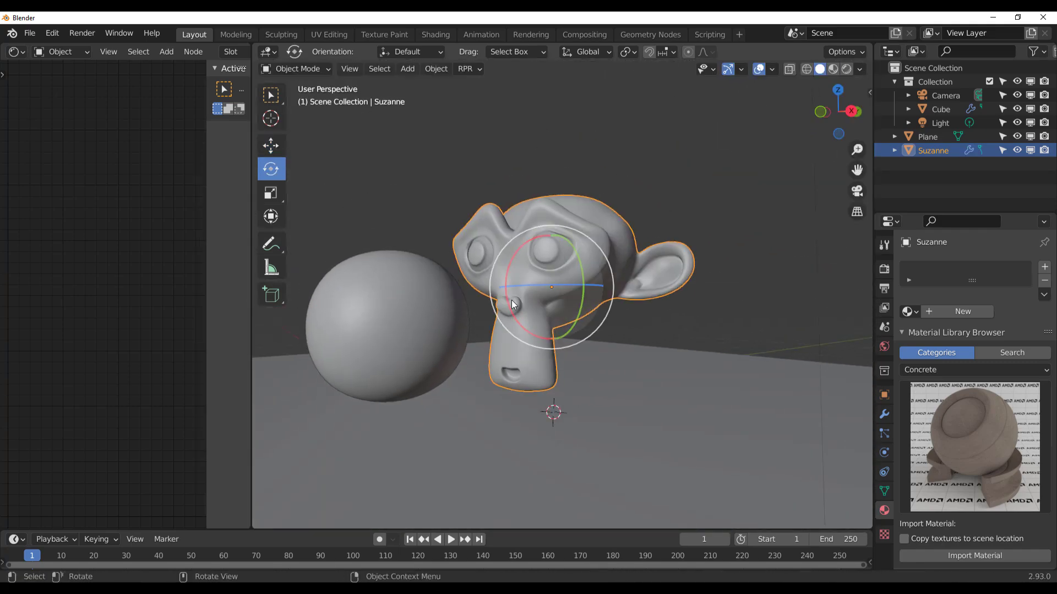
key(g)
click(550, 342)
scroll(601, 406, down, 4)
scroll(684, 370, up, 4)
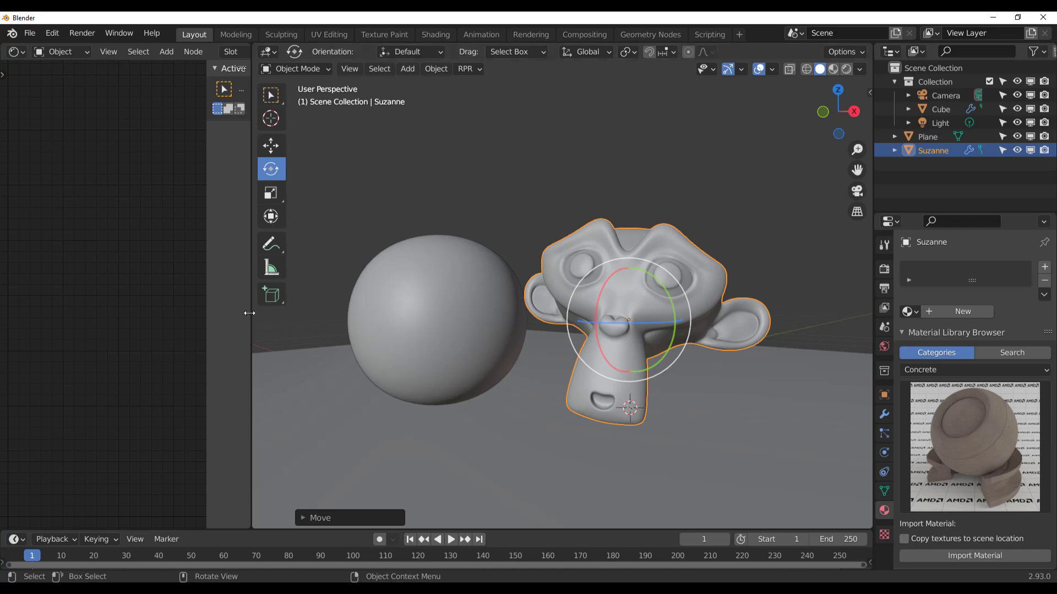
Step: Widen the node editor area again and create a new material for the monkey
drag(253, 315, 459, 311)
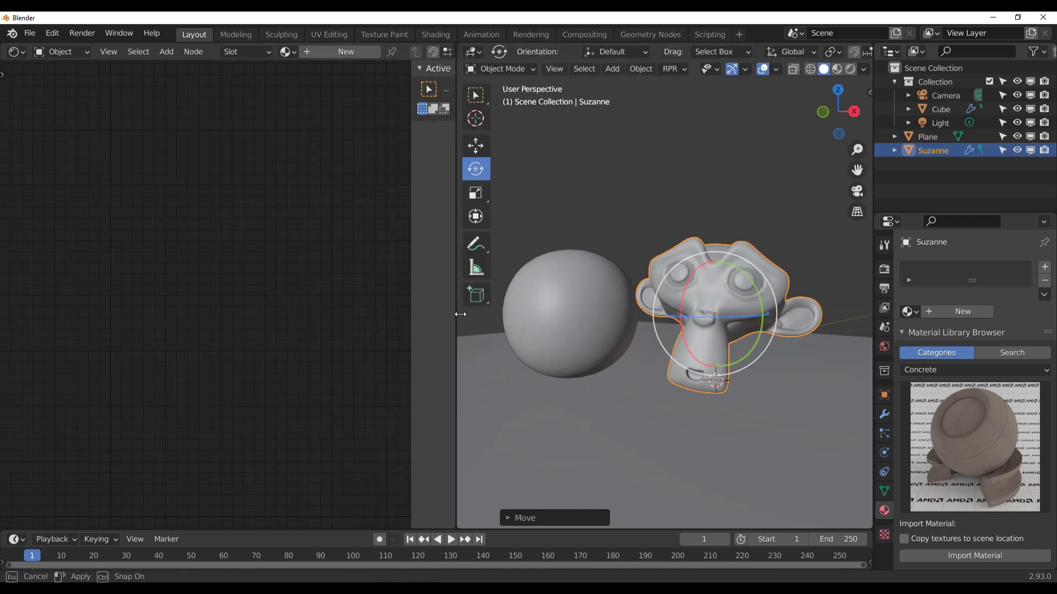
click(345, 53)
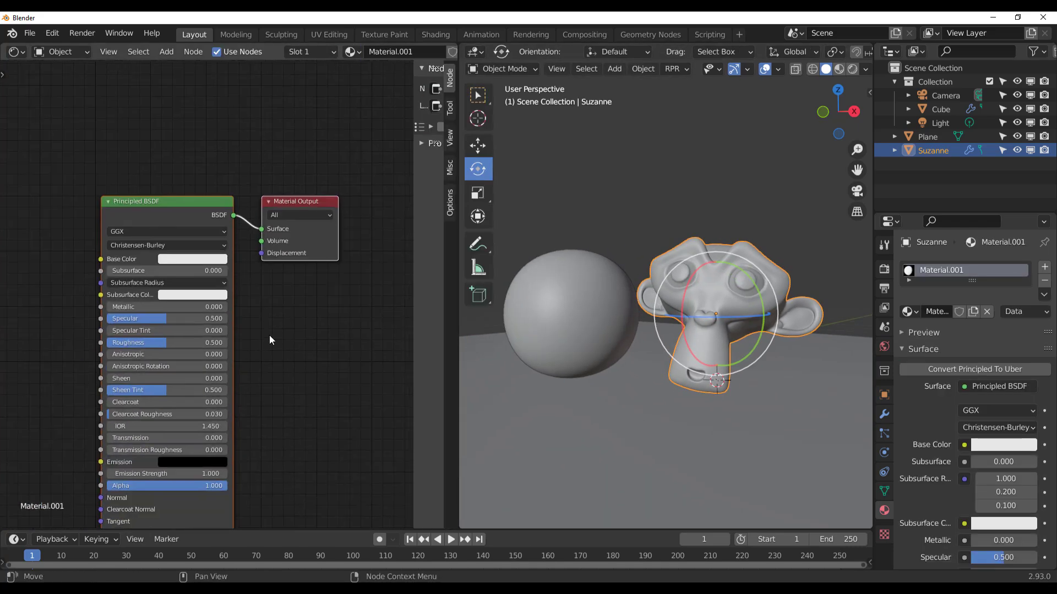
click(302, 341)
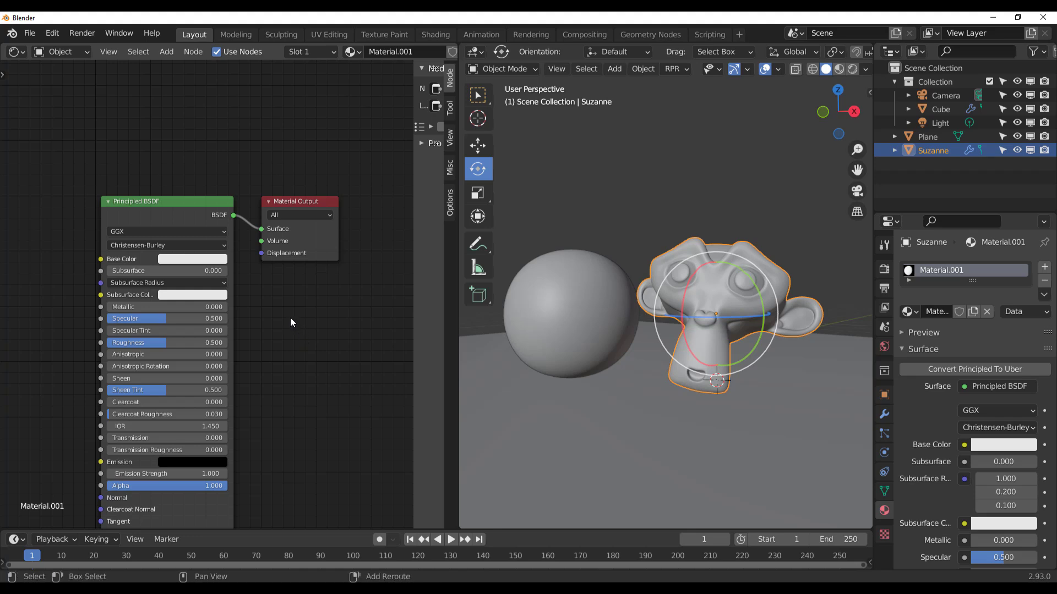
Step: Add an RPR Toon shader node to the monkey's material, below the Material Output node
key(shift+a)
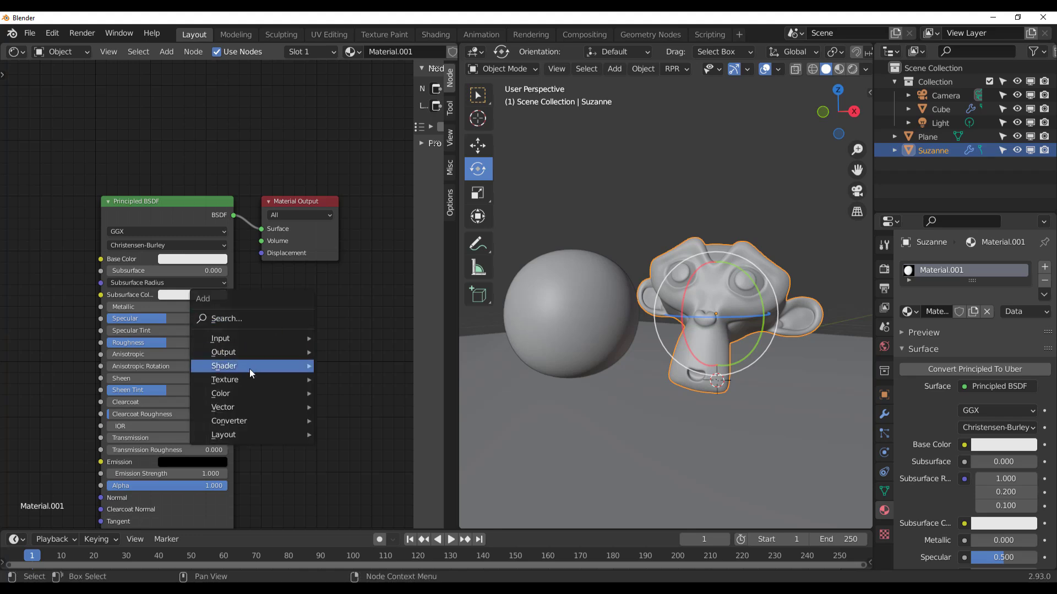
mouse_move(262, 365)
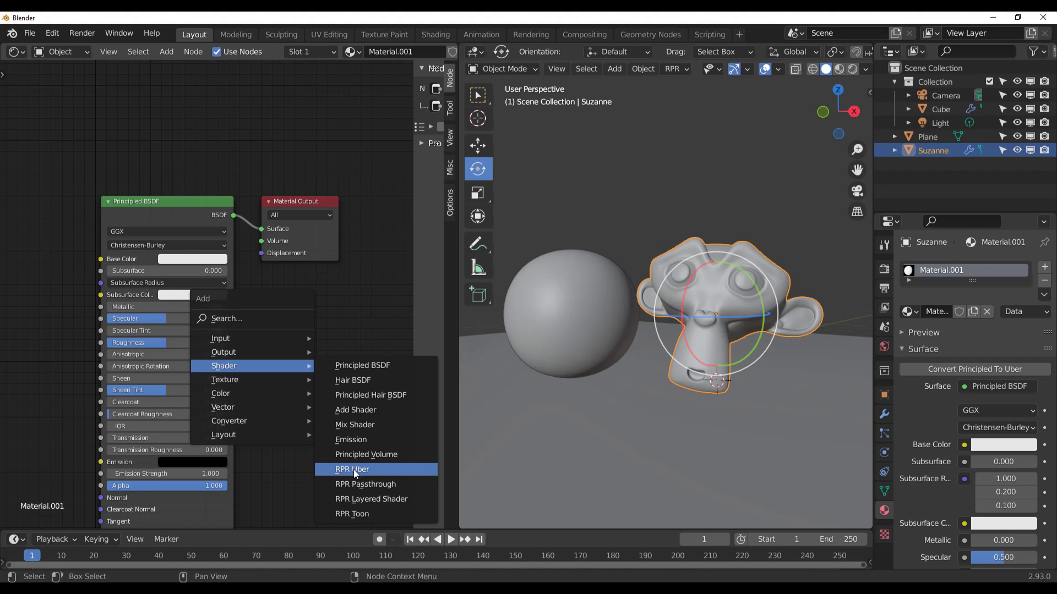
click(353, 514)
click(297, 397)
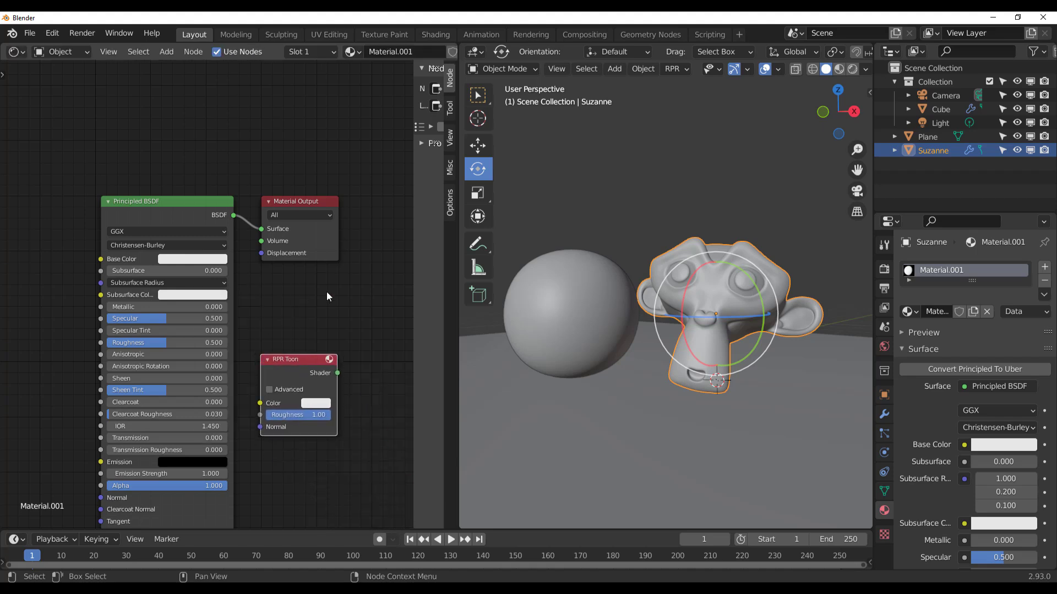
Step: Connect the RPR Toon shader to the Material Output's Surface input and arrange the two nodes side by side
middle_drag(331, 243, 158, 254)
drag(157, 253, 310, 276)
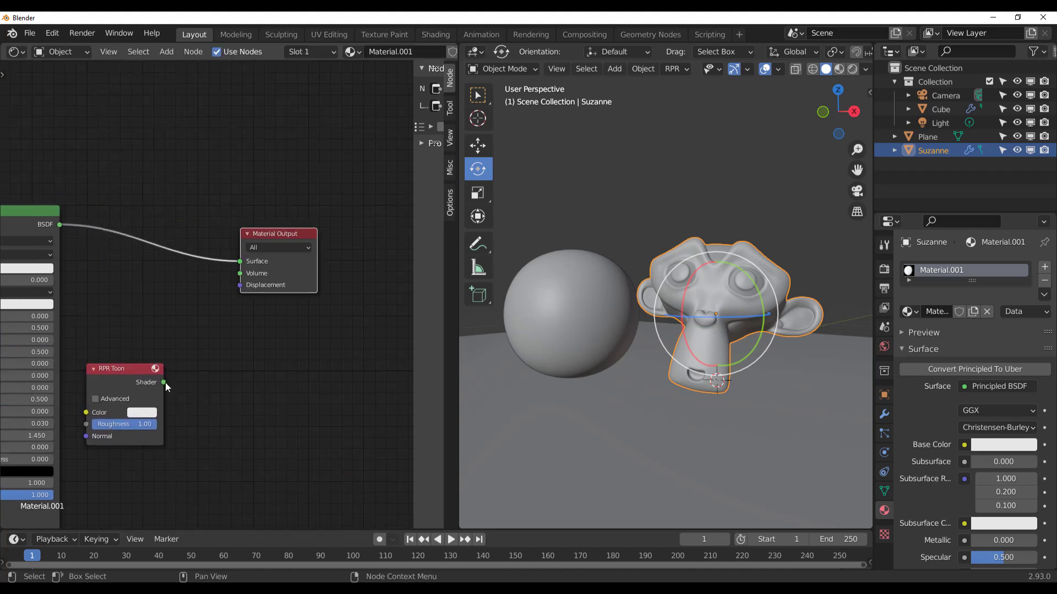
drag(165, 381, 337, 293)
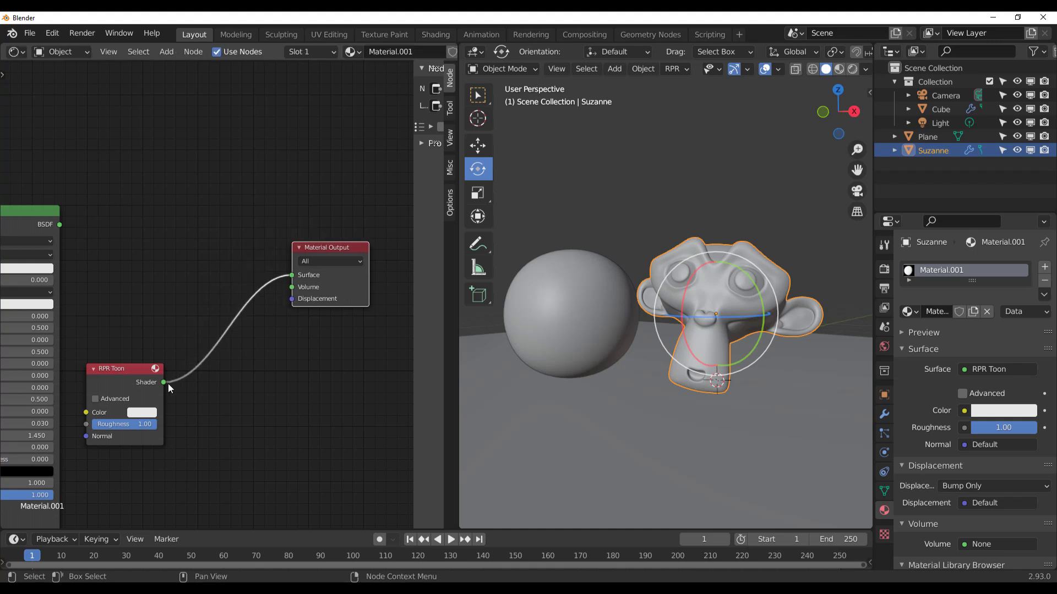
key(g)
click(266, 281)
scroll(266, 281, up, 2)
Step: Switch the 3D viewport to rendered shading and set the RPR Toon node's color to purple
key(z)
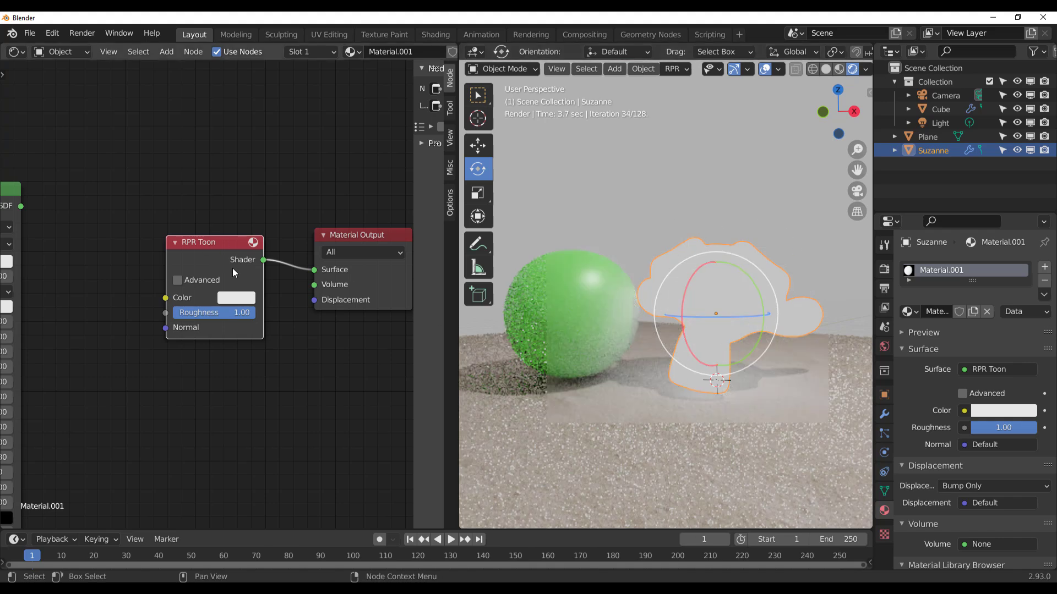
click(249, 298)
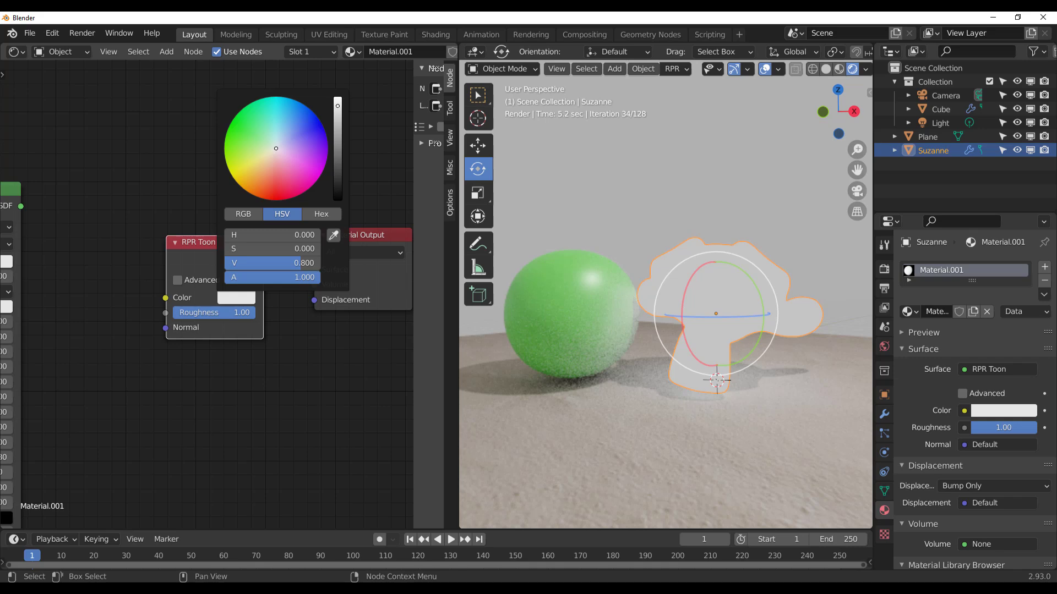
click(307, 142)
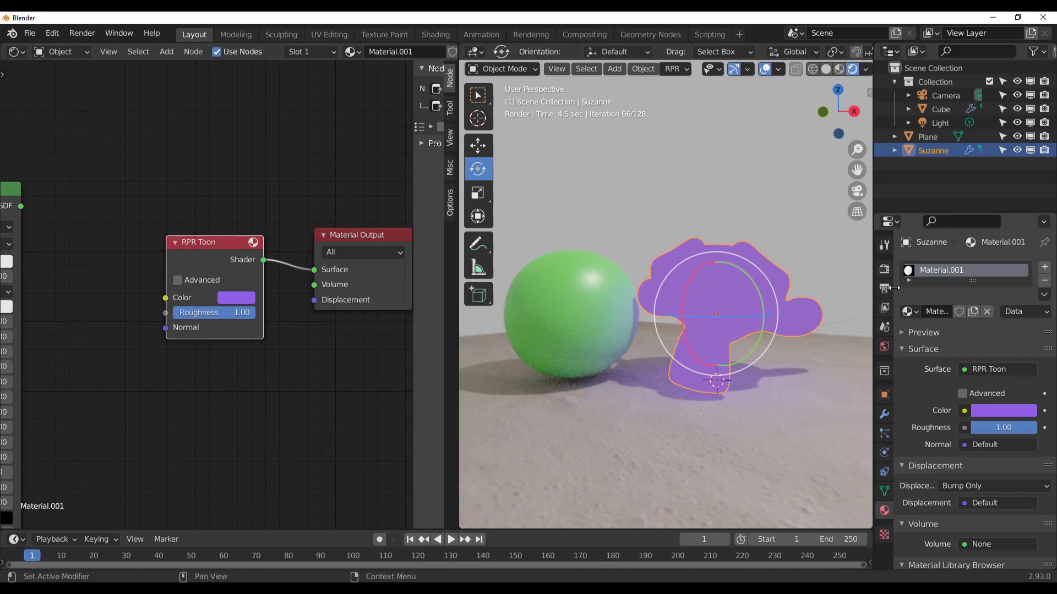
Step: Disable the Quadro RTX 5000 render device and change the RPR Toon node's color to light blue
click(884, 271)
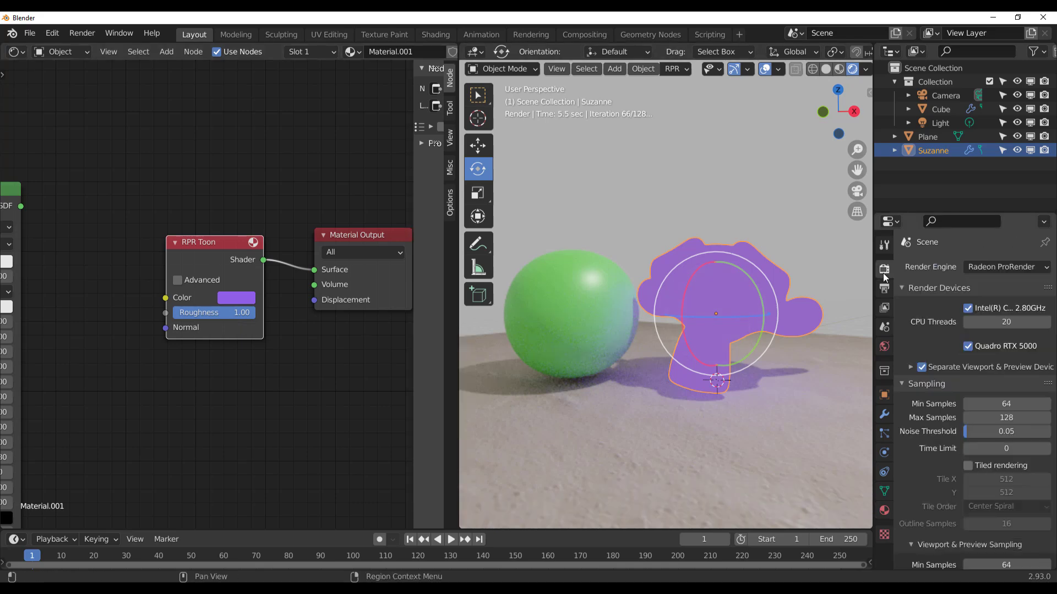
click(966, 347)
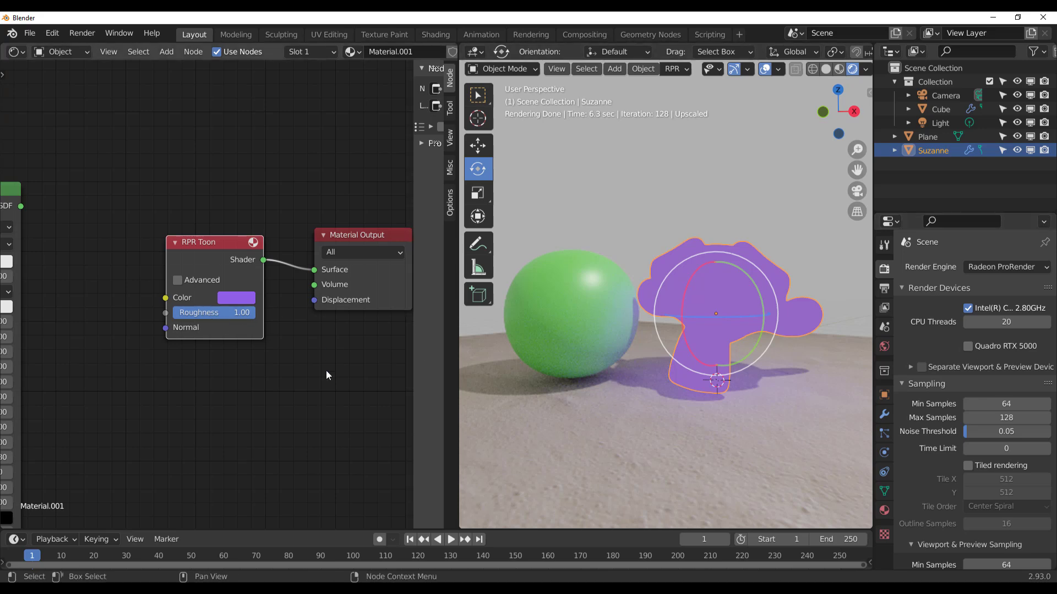
middle_drag(379, 331, 344, 312)
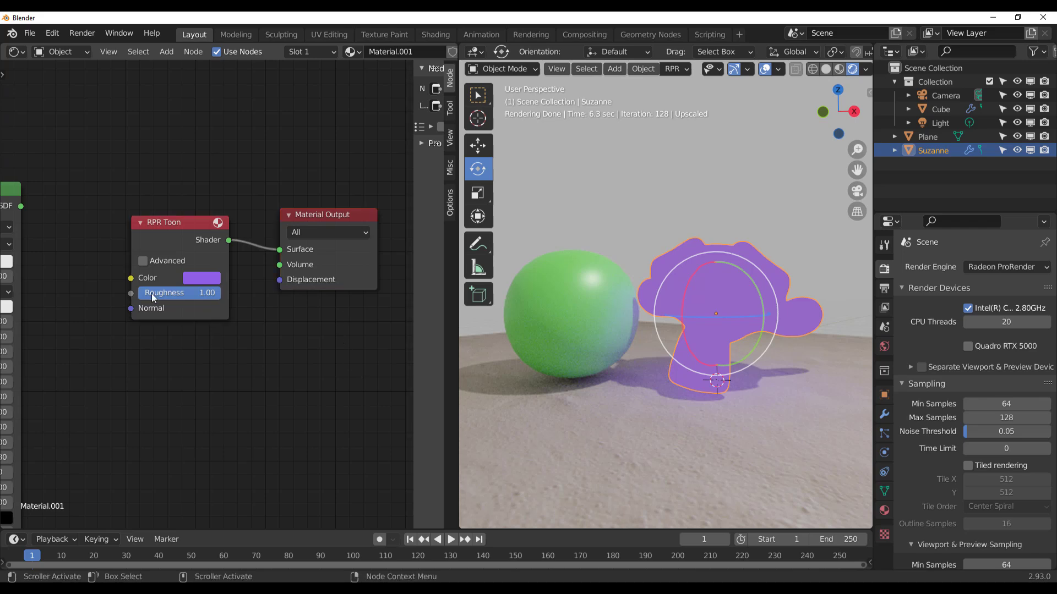
click(206, 280)
click(224, 153)
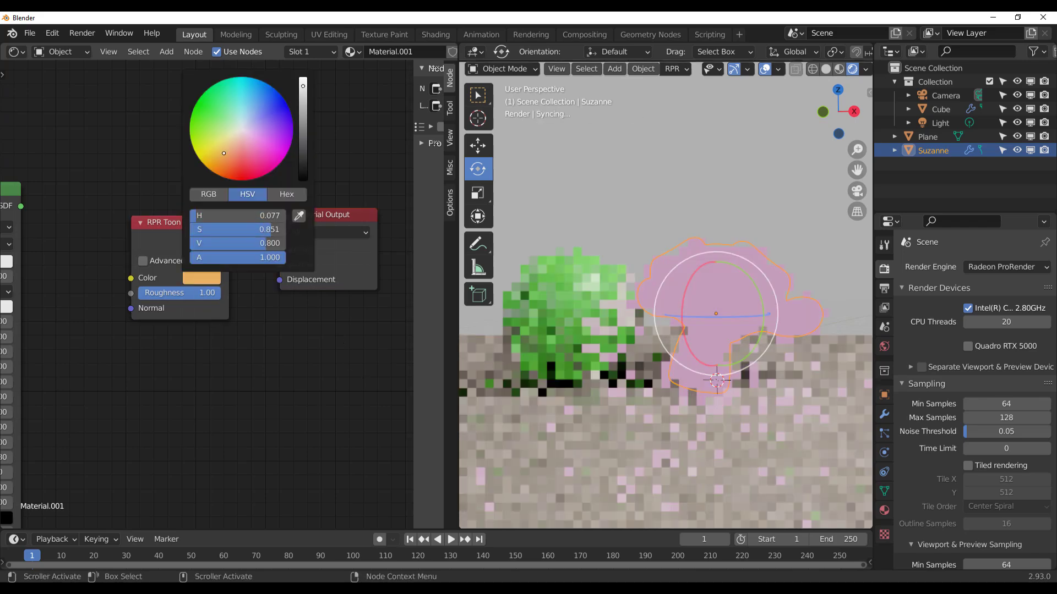
mouse_move(223, 153)
mouse_down()
mouse_move(219, 121)
mouse_move(256, 108)
mouse_up()
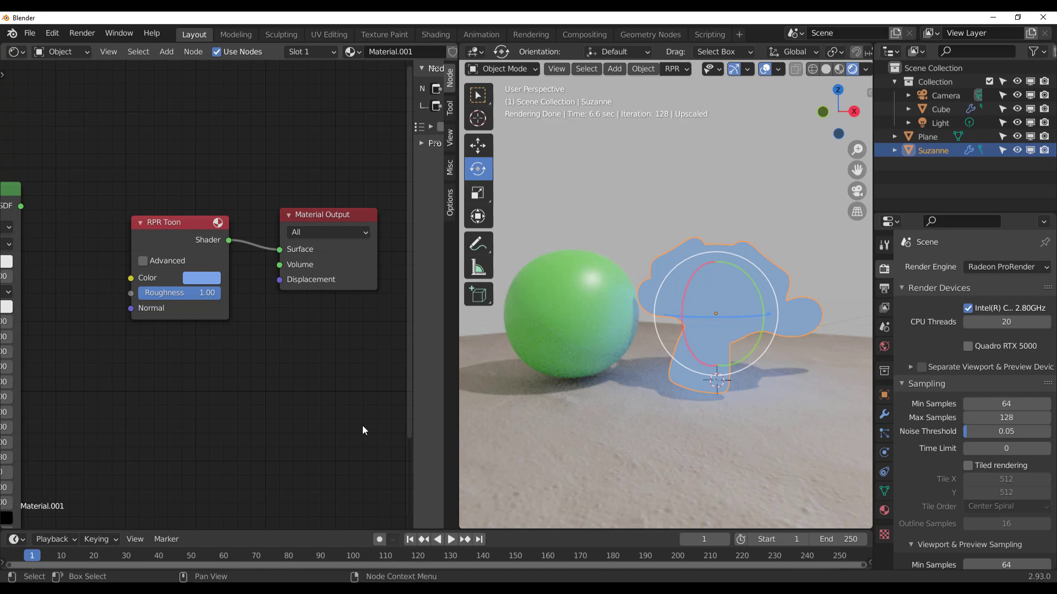
Step: Enable the Advanced option on the RPR Toon node and set its highlight color to red
click(145, 261)
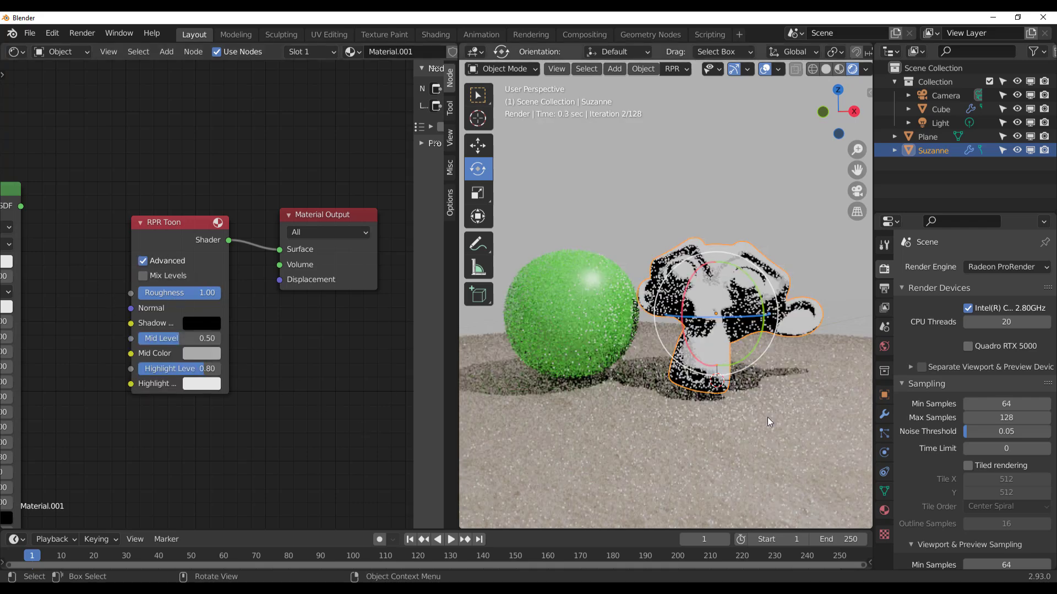
middle_drag(769, 422, 689, 413)
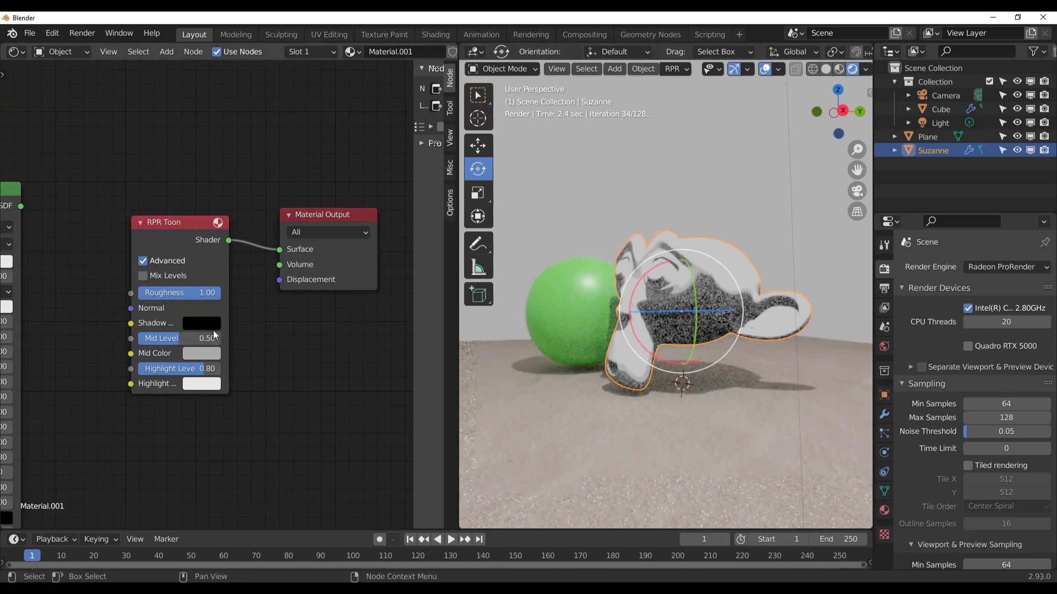
click(201, 384)
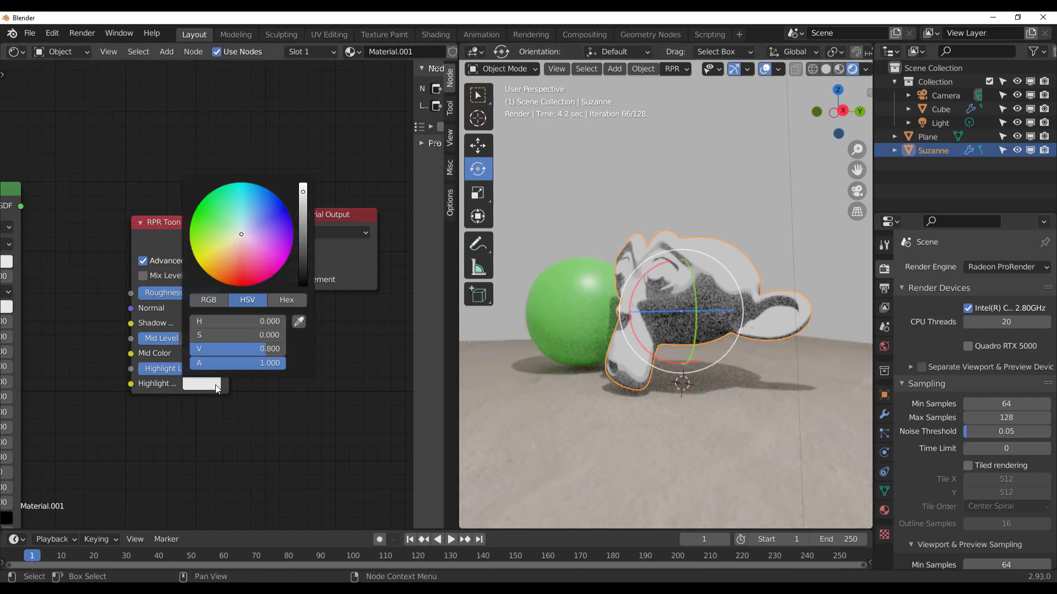
click(242, 277)
Step: Set the RPR Toon node's mid color to olive yellow and its shadow color to a very dark purple
click(201, 353)
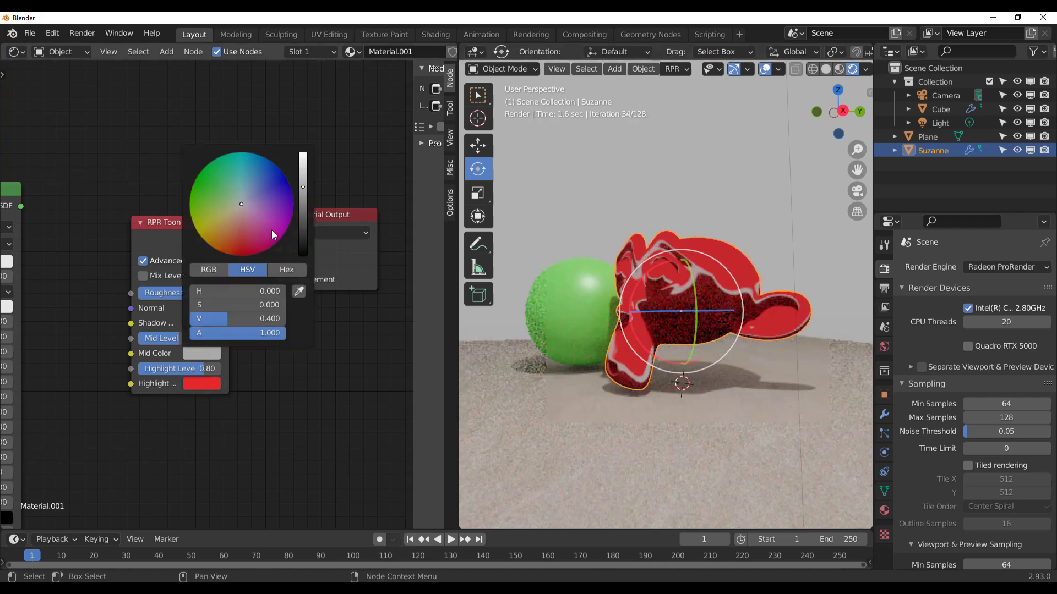
click(202, 220)
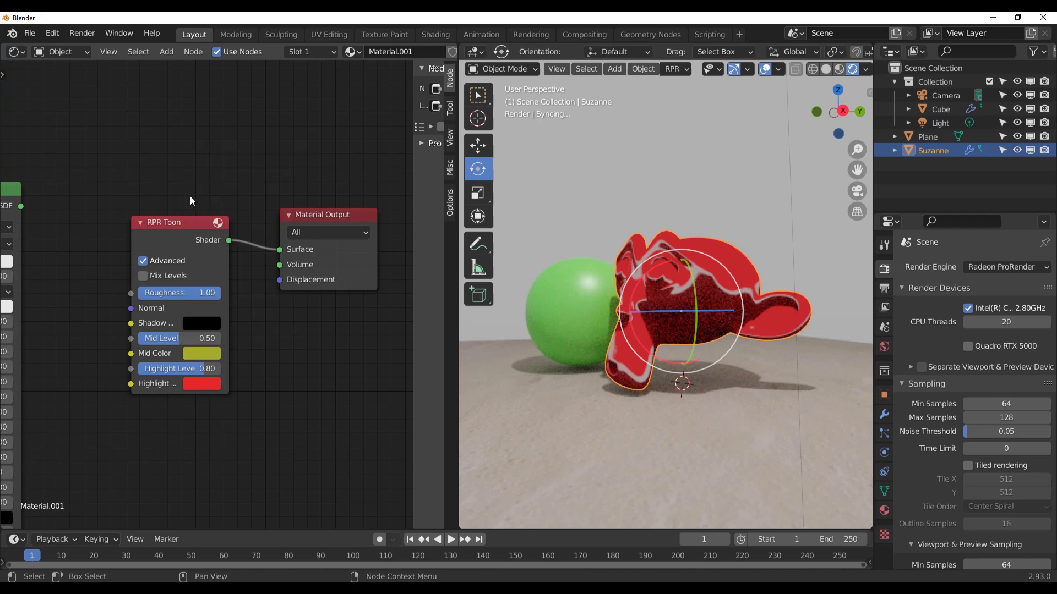
click(201, 323)
click(303, 134)
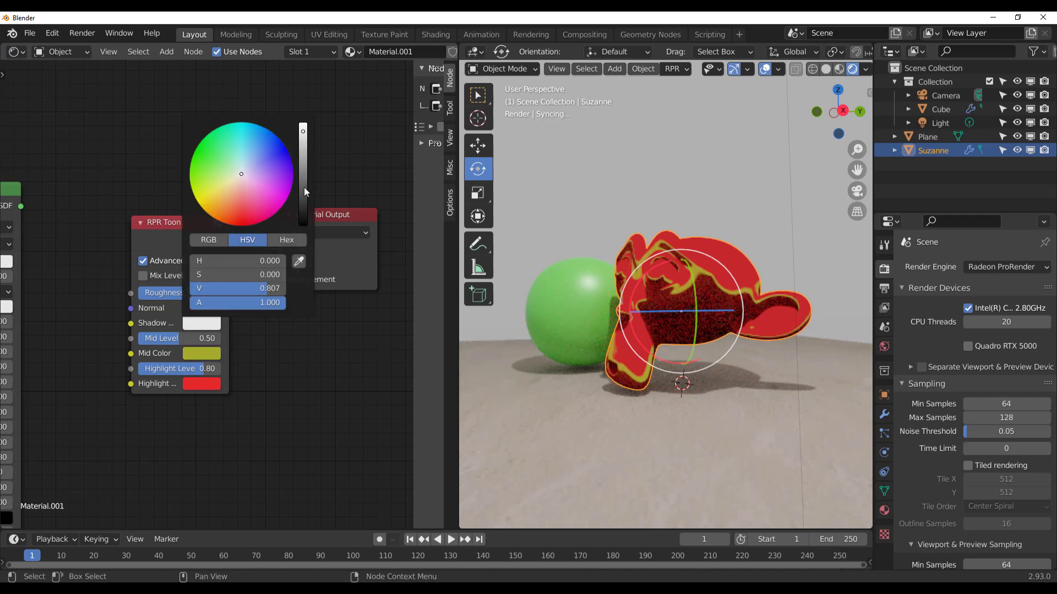
click(279, 164)
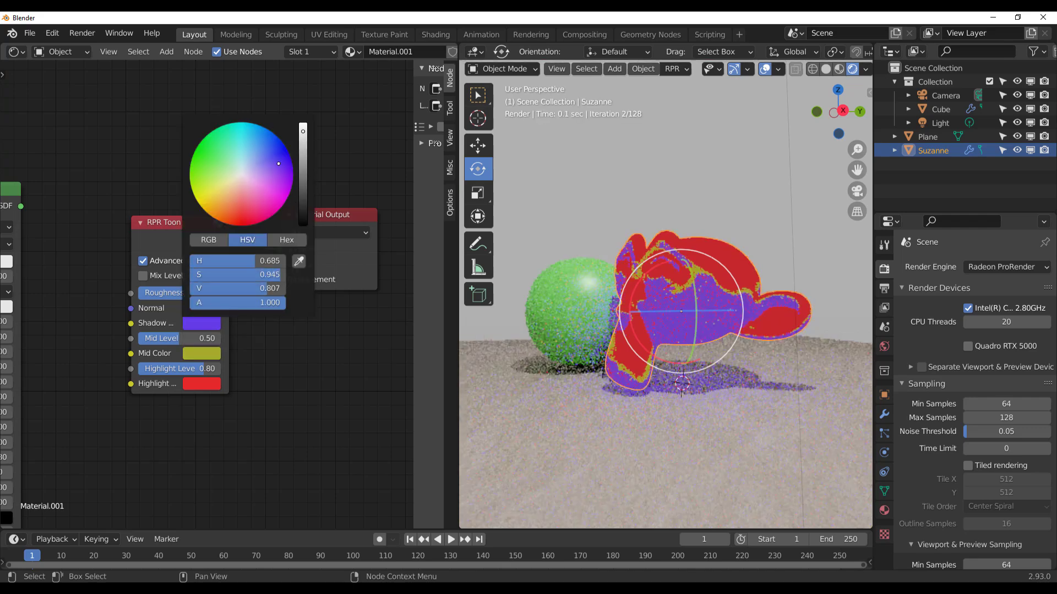
drag(279, 164, 277, 191)
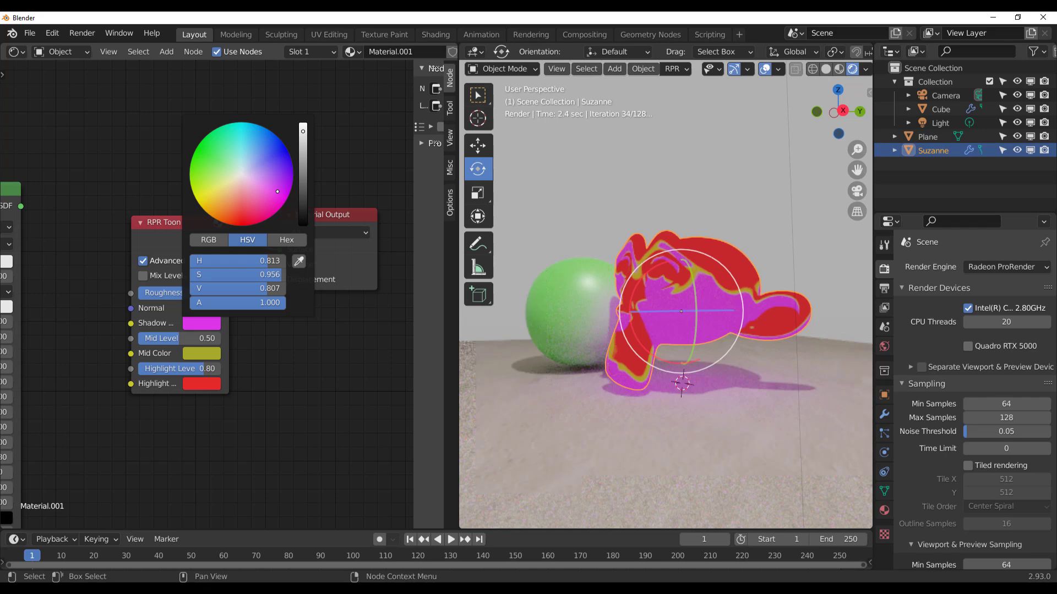
drag(304, 210, 302, 218)
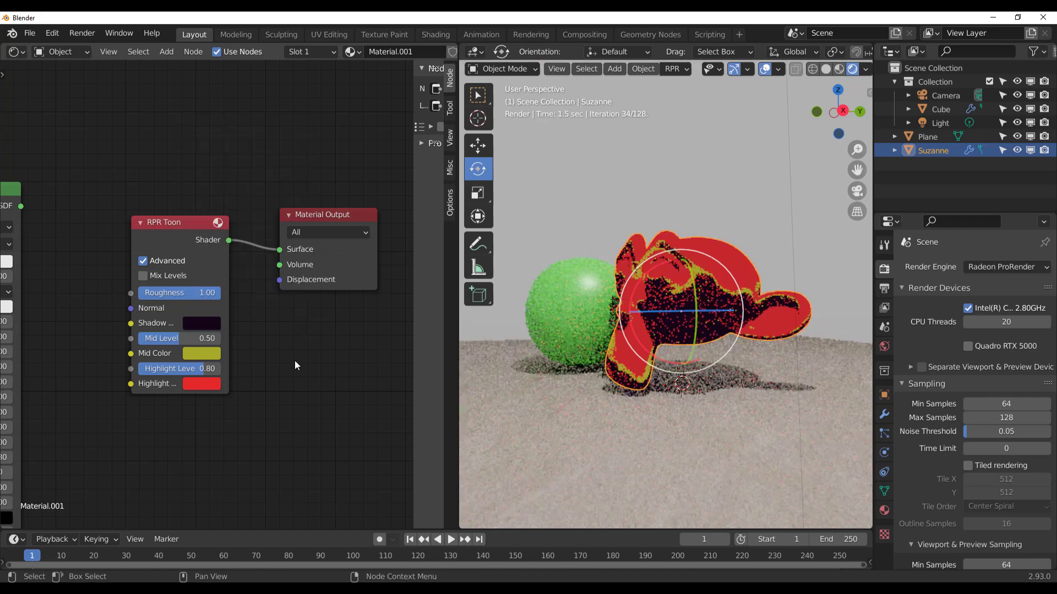
Step: Enable Mix Levels on the RPR Toon node and set Mid Level Mix to 0.21
click(164, 276)
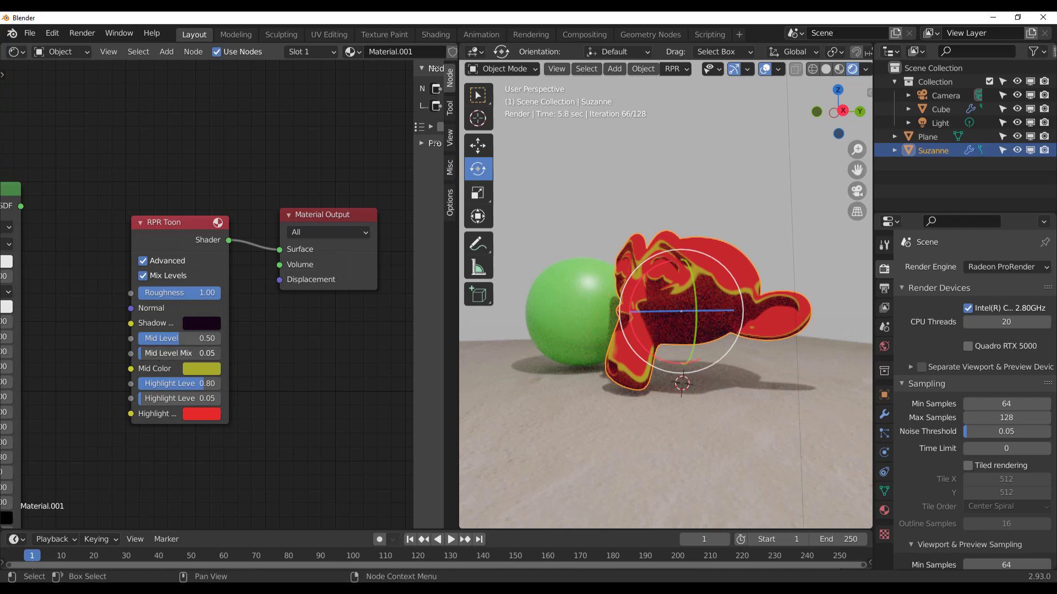
drag(144, 353, 174, 354)
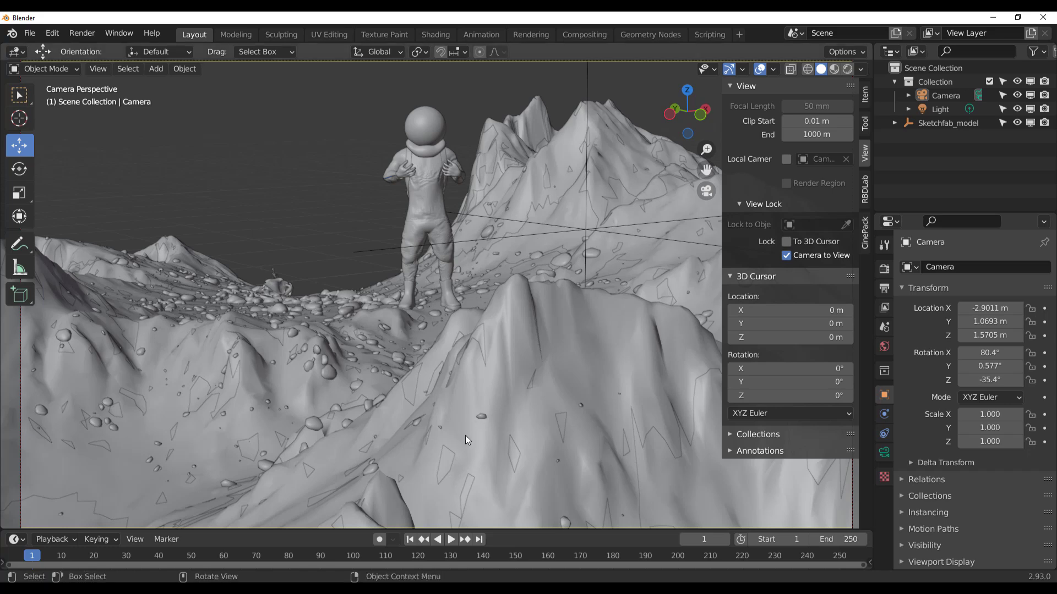
Step: Tilt the astronaut scene's camera up so that more sky shows above the astronaut and the mountains
mouse_move(474, 412)
middle_down()
mouse_move(500, 401)
mouse_move(479, 395)
middle_up()
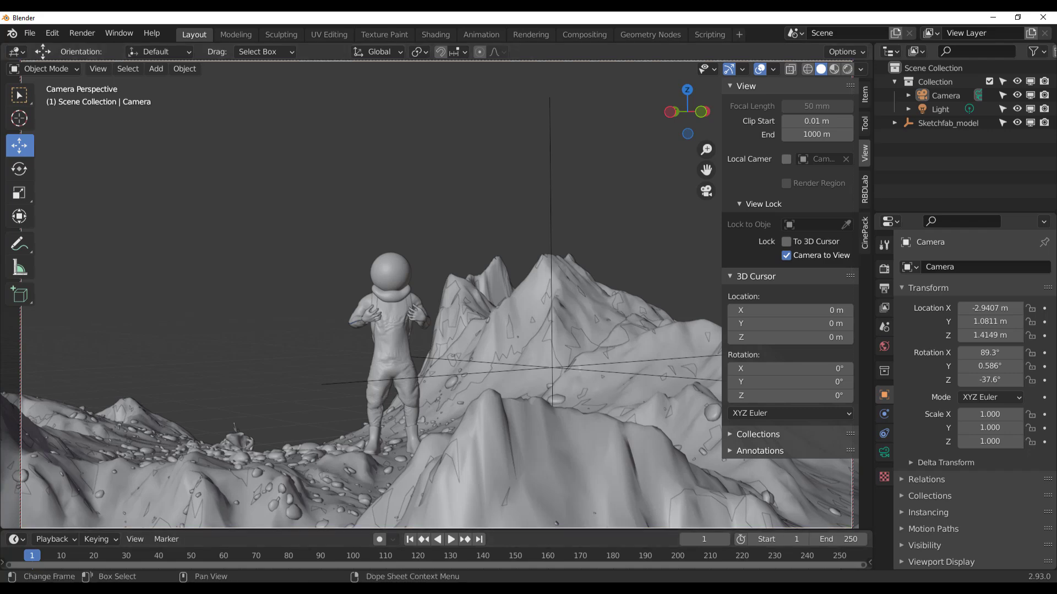
Step: Switch to the monkey scene's window, deselect the monkey, set its viewport to wireframe shading and return to the astronaut scene
click(225, 549)
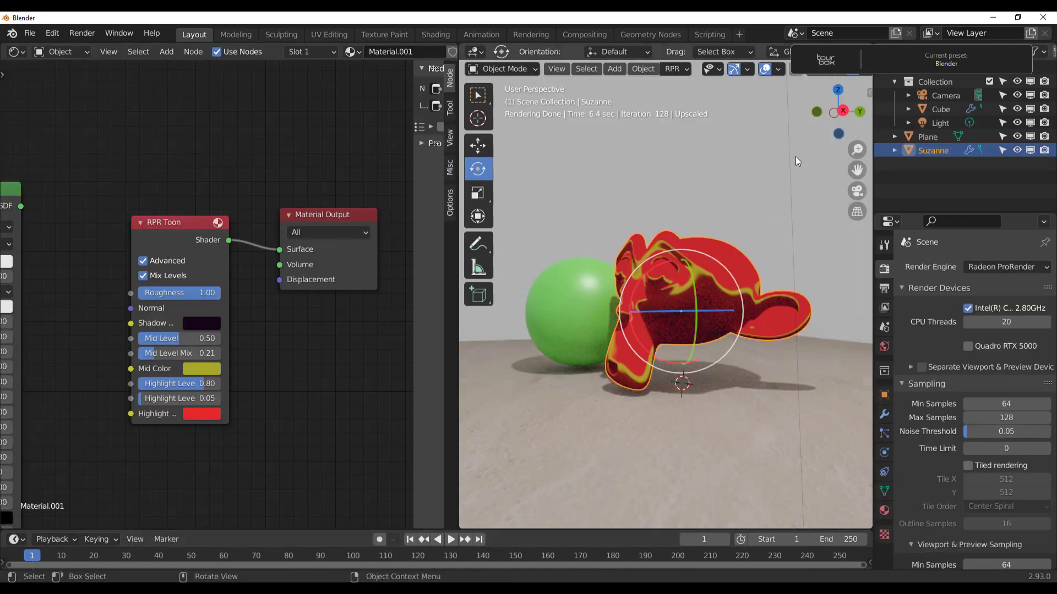
click(726, 131)
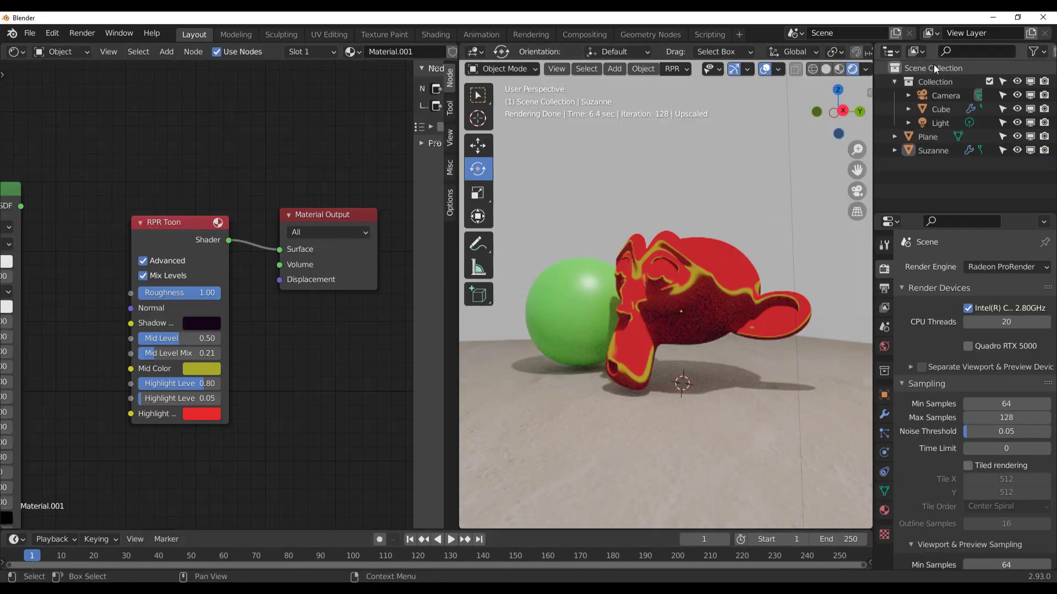
key(shift+z)
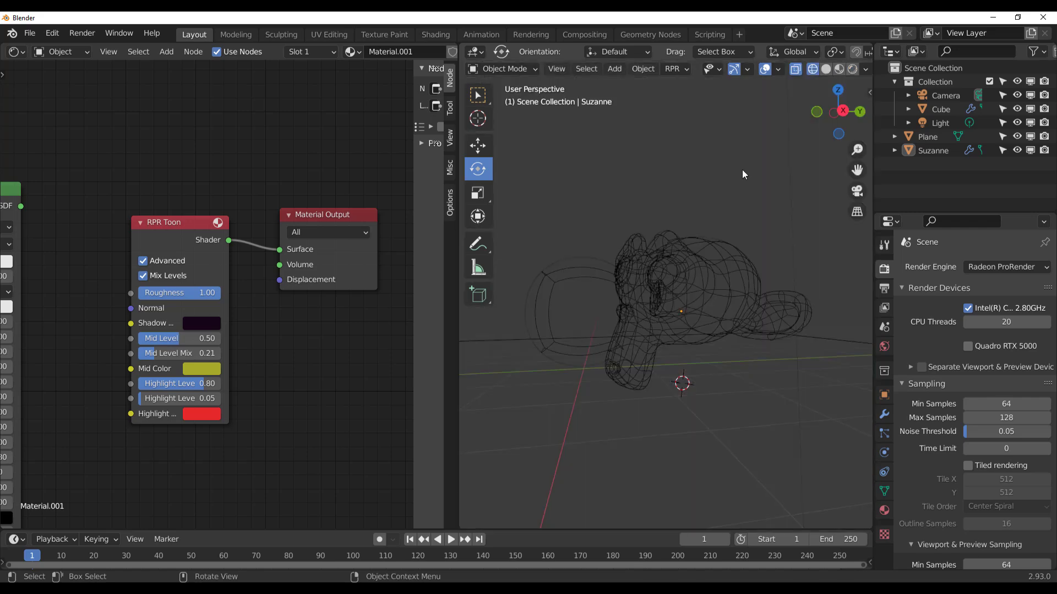
click(993, 18)
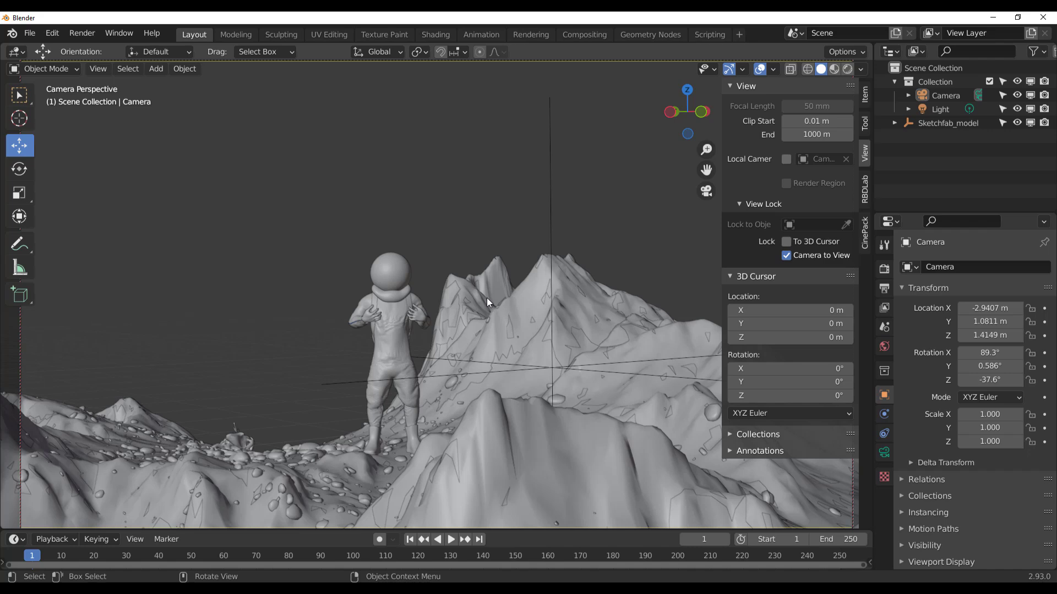
Step: Preview the astronaut scene in rendered shading with Eevee and reframe the camera on the astronaut and mountains
click(884, 269)
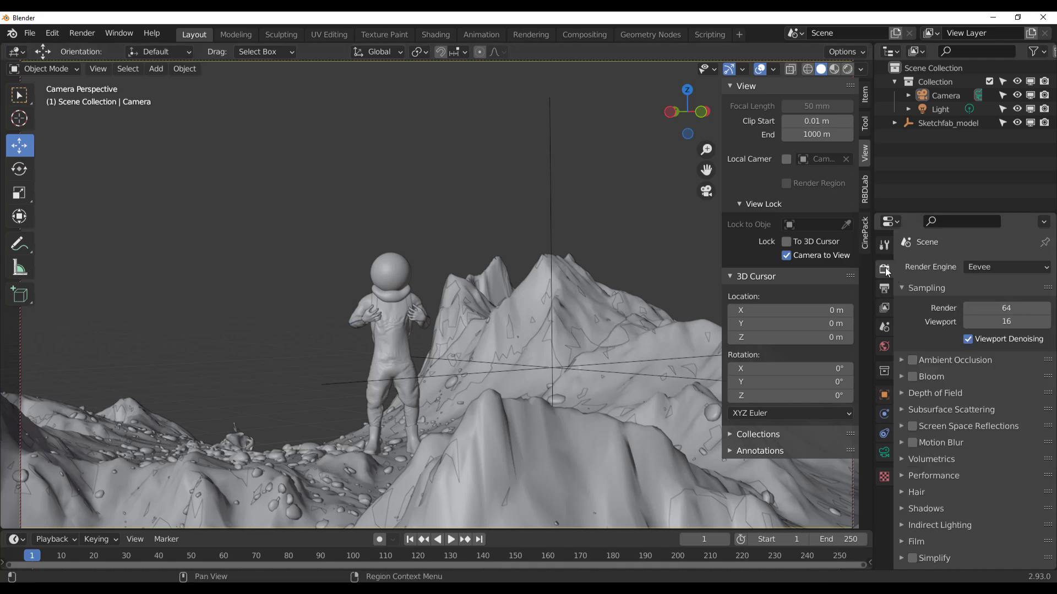
click(985, 268)
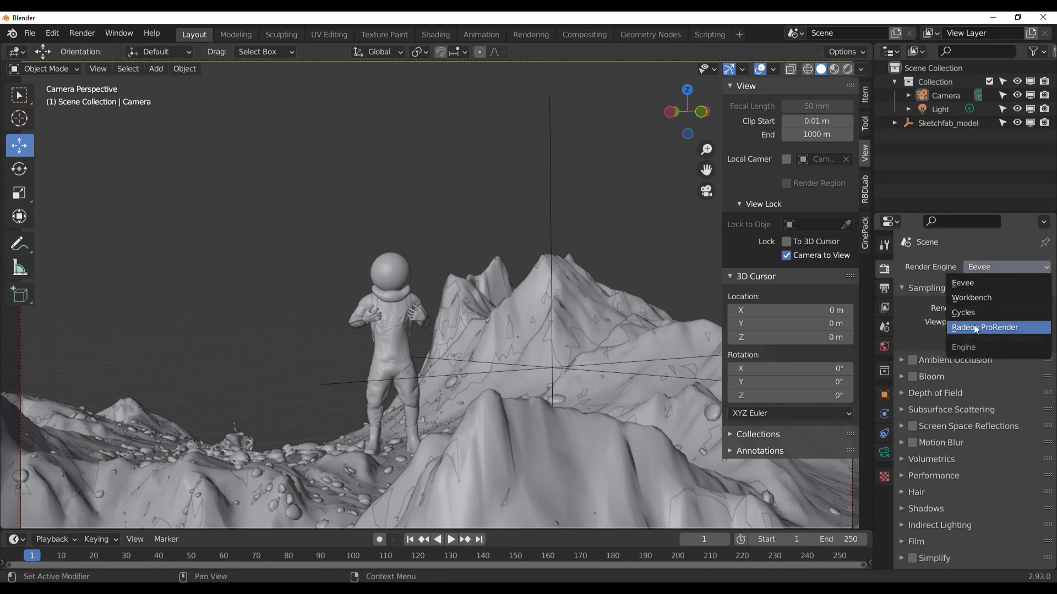
click(848, 70)
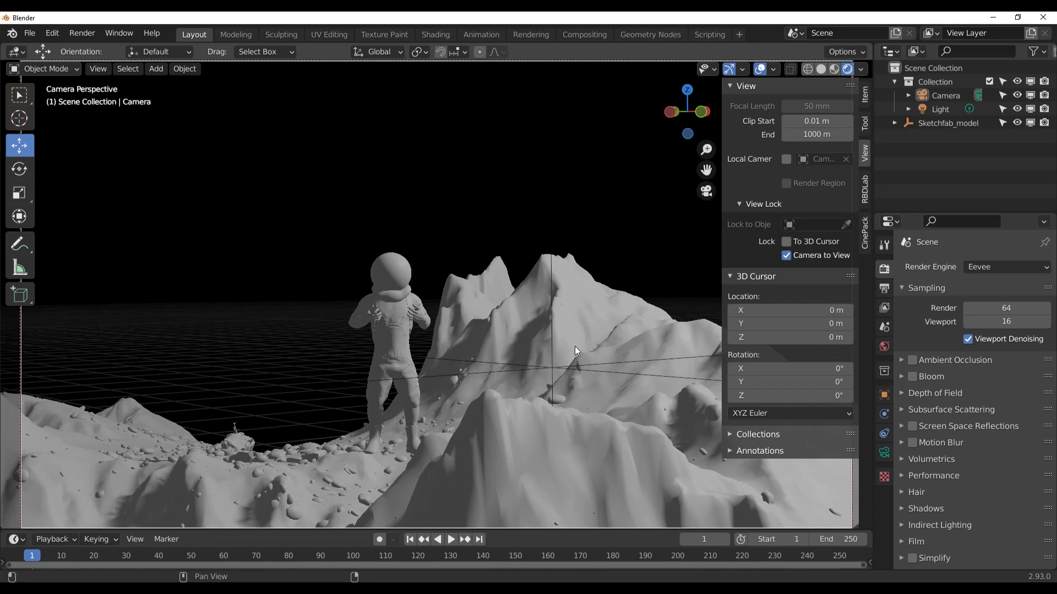
middle_drag(574, 346, 485, 394)
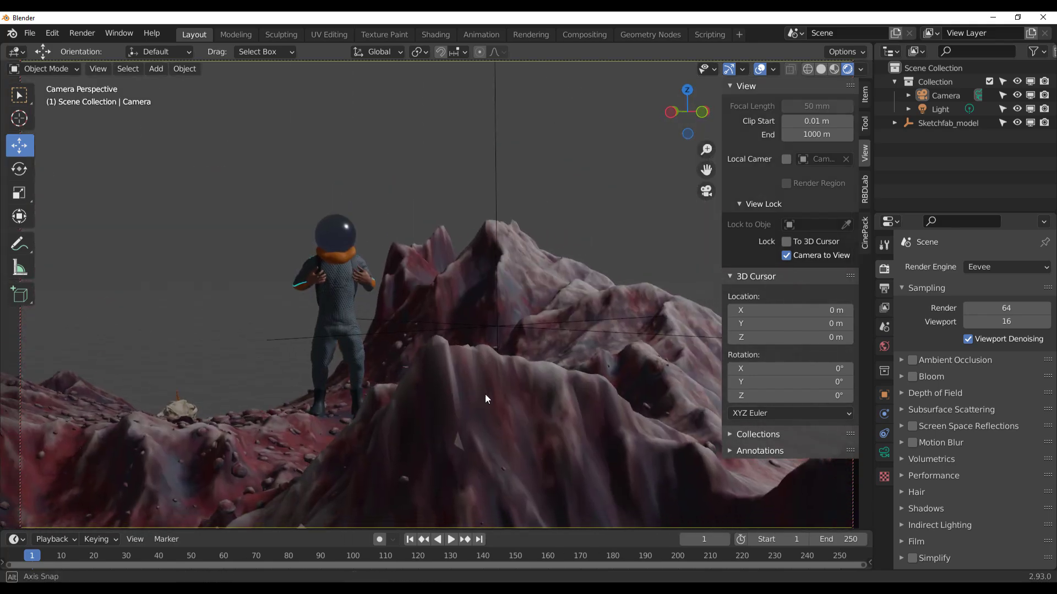
Step: Switch the astronaut scene's render engine to Cycles
click(1005, 264)
click(980, 313)
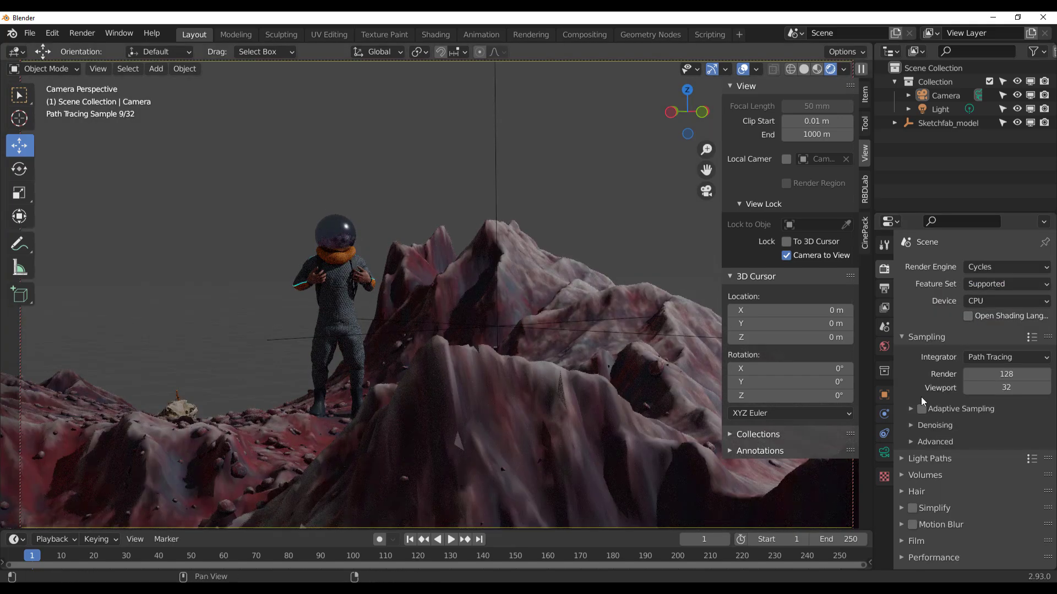
Step: Set the astronaut scene's render engine to Radeon ProRender and move the camera closer to the astronaut
click(1018, 267)
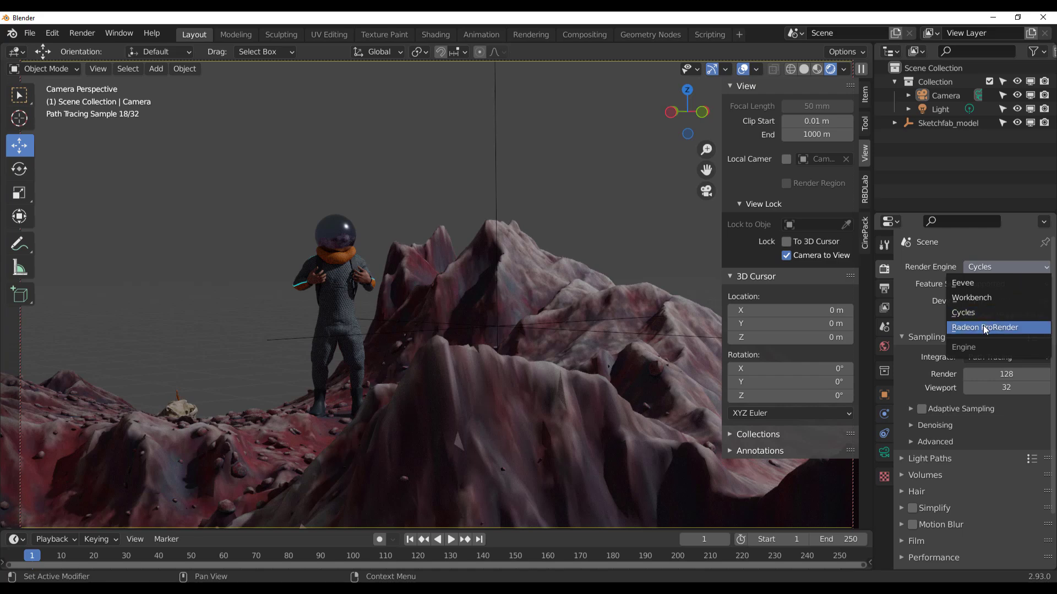
key(Return)
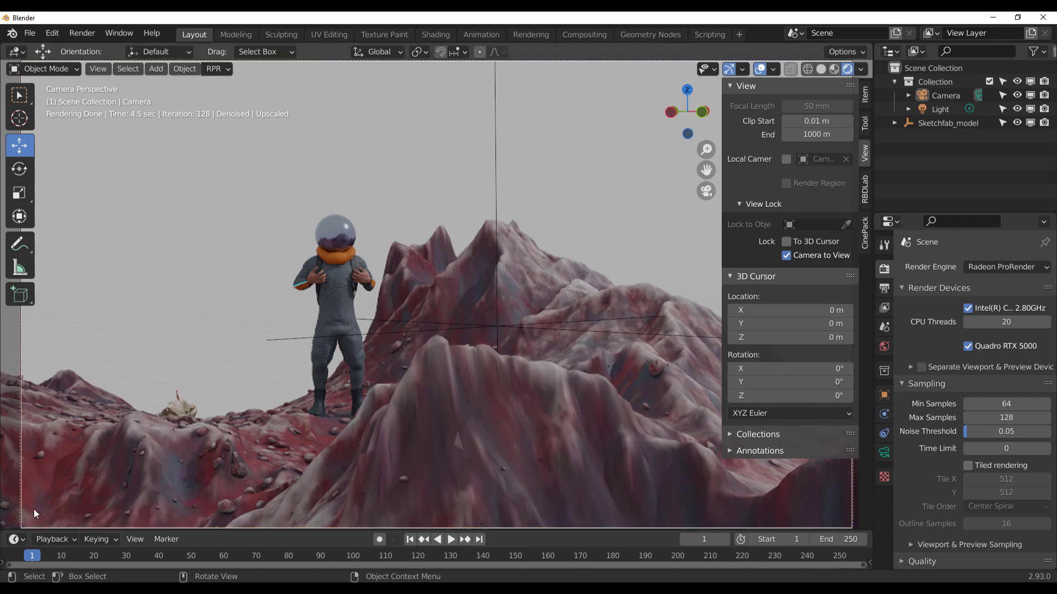
scroll(260, 263, up, 1)
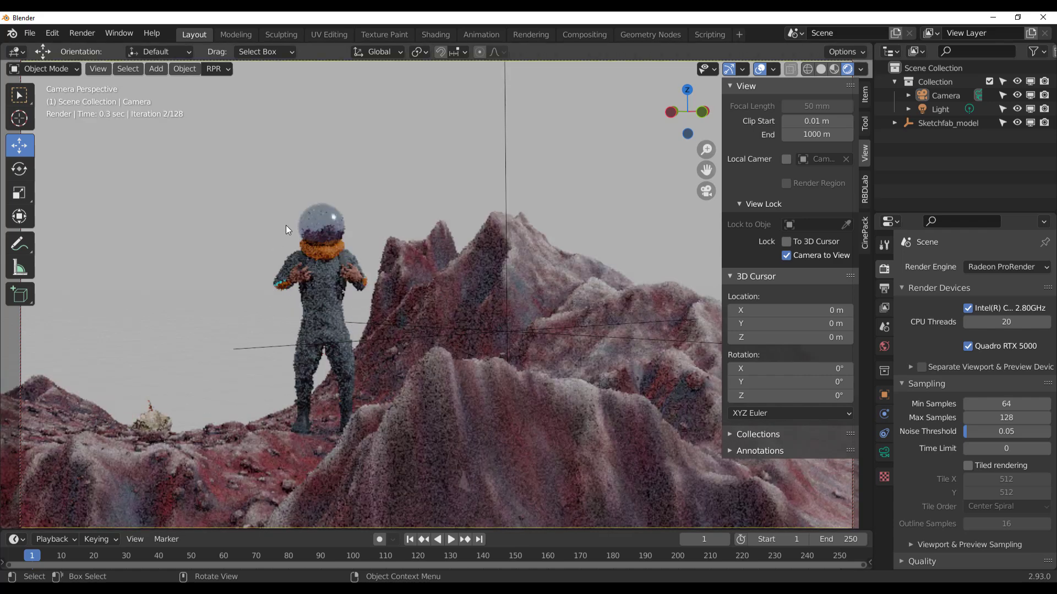
scroll(305, 249, up, 1)
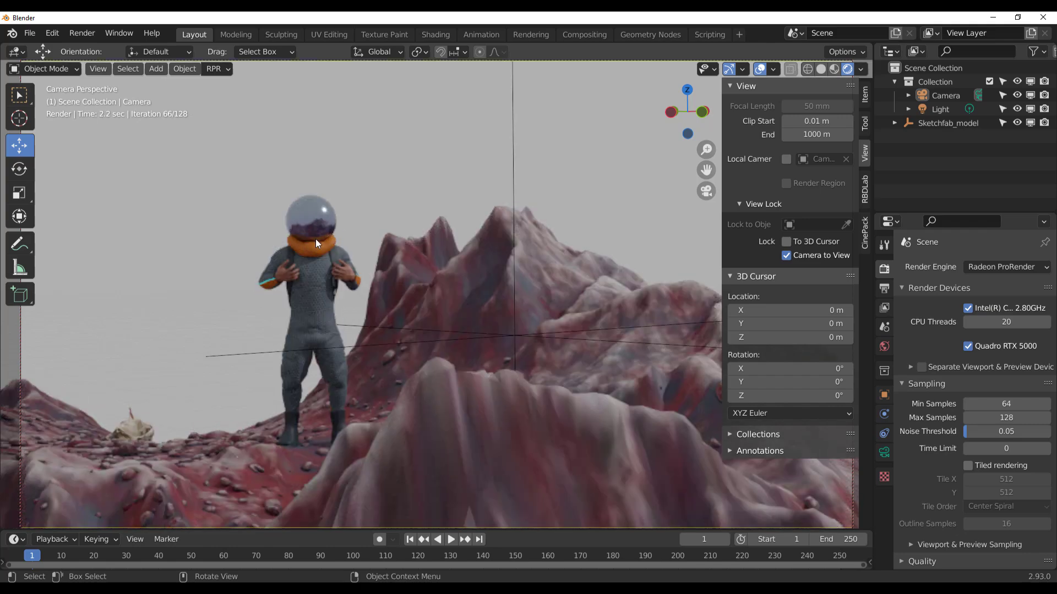
scroll(316, 239, up, 1)
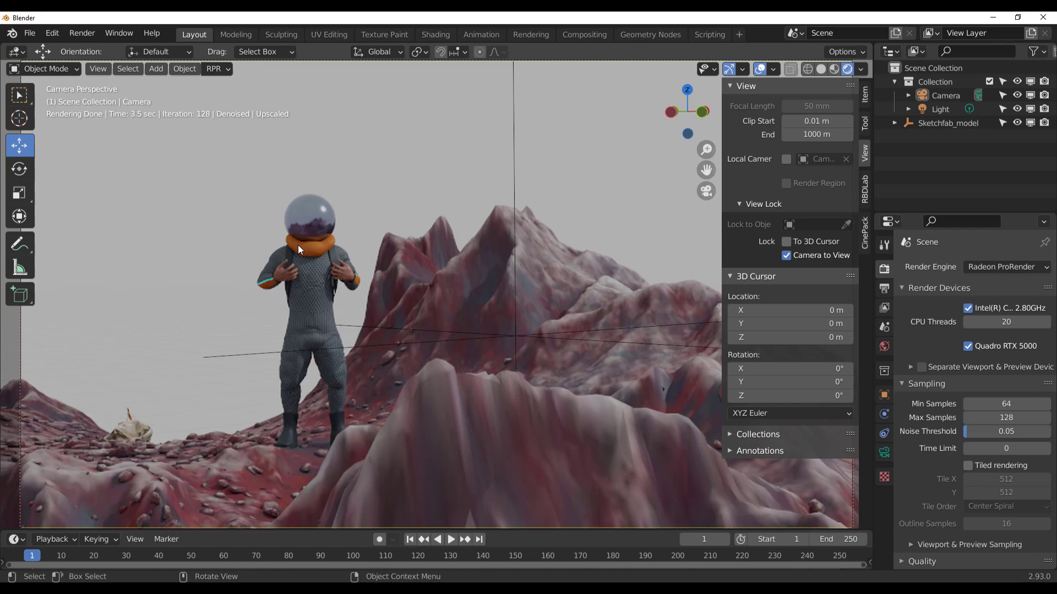
click(707, 150)
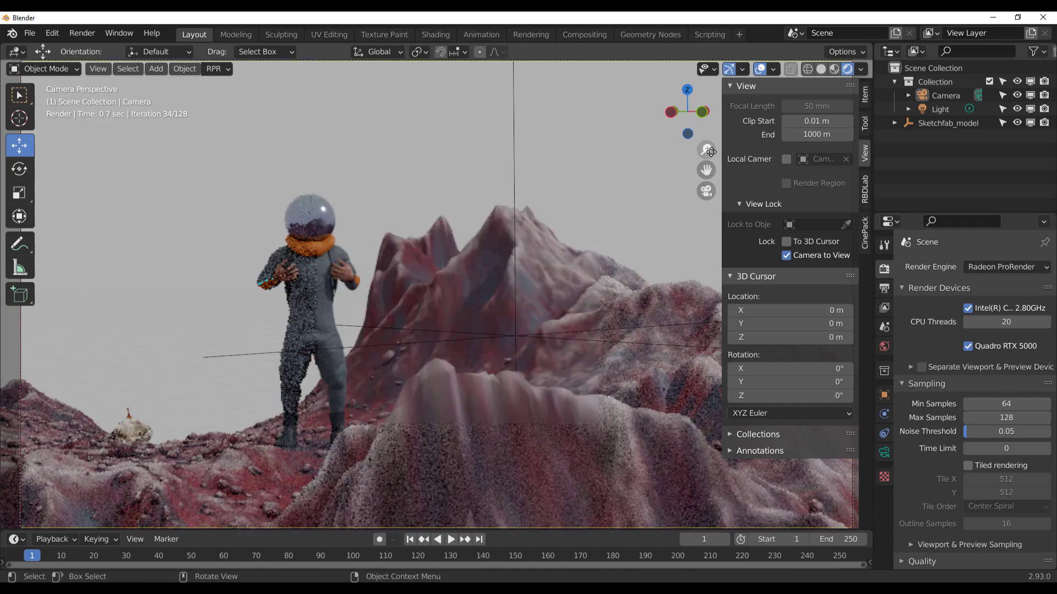
drag(710, 151, 710, 148)
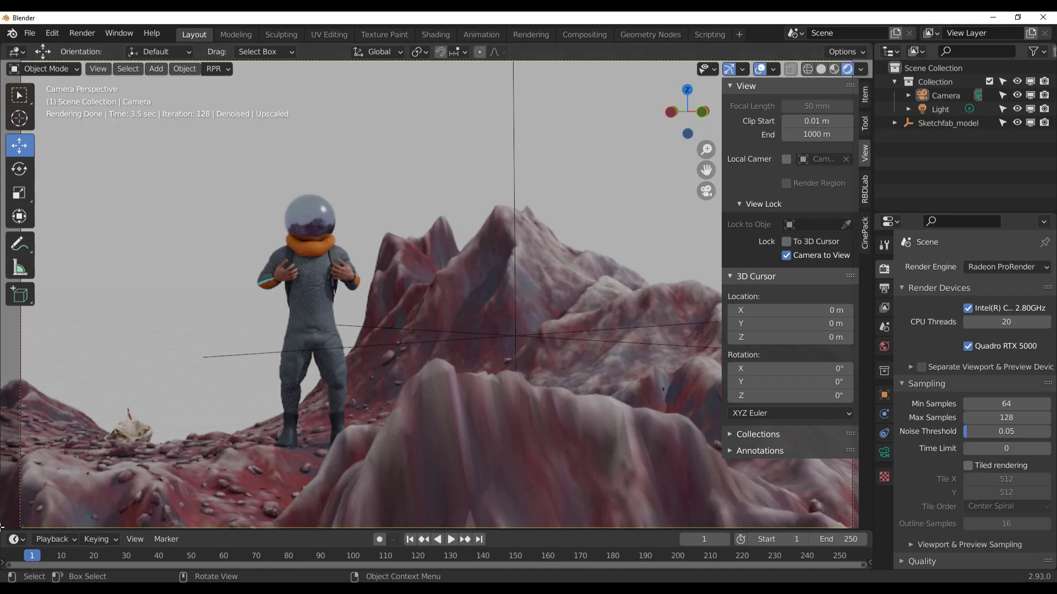
Step: Split the astronaut scene's 3D viewport vertically and turn the new area into a Shader Editor
drag(2, 530, 397, 505)
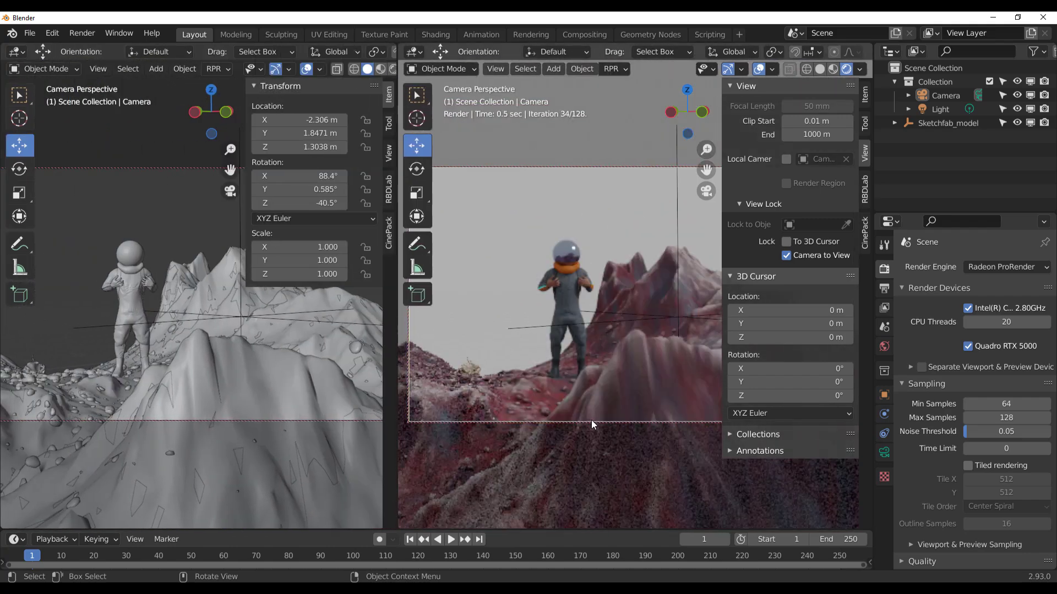
click(17, 52)
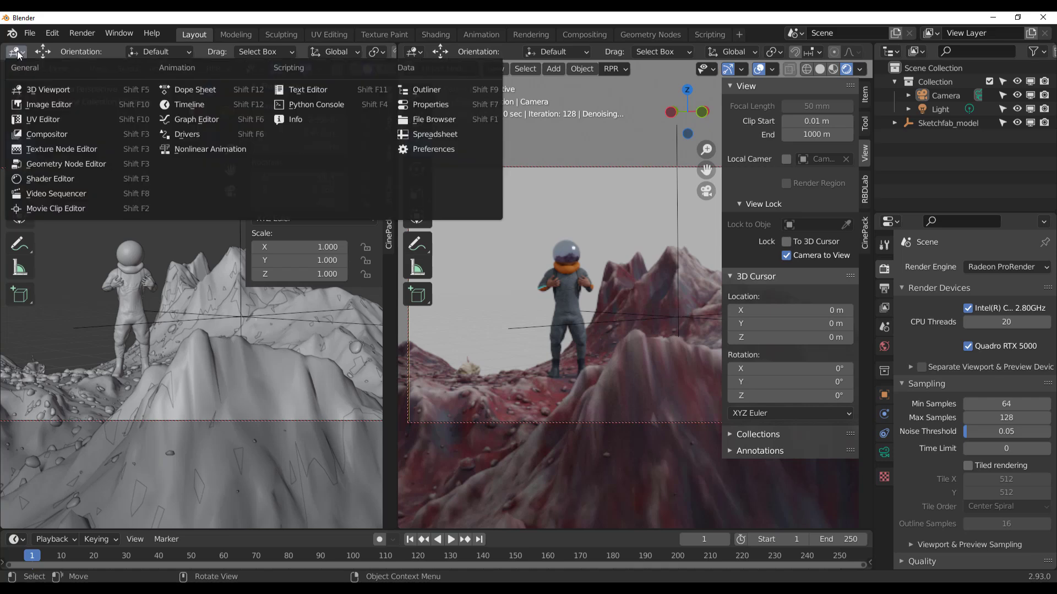
click(58, 179)
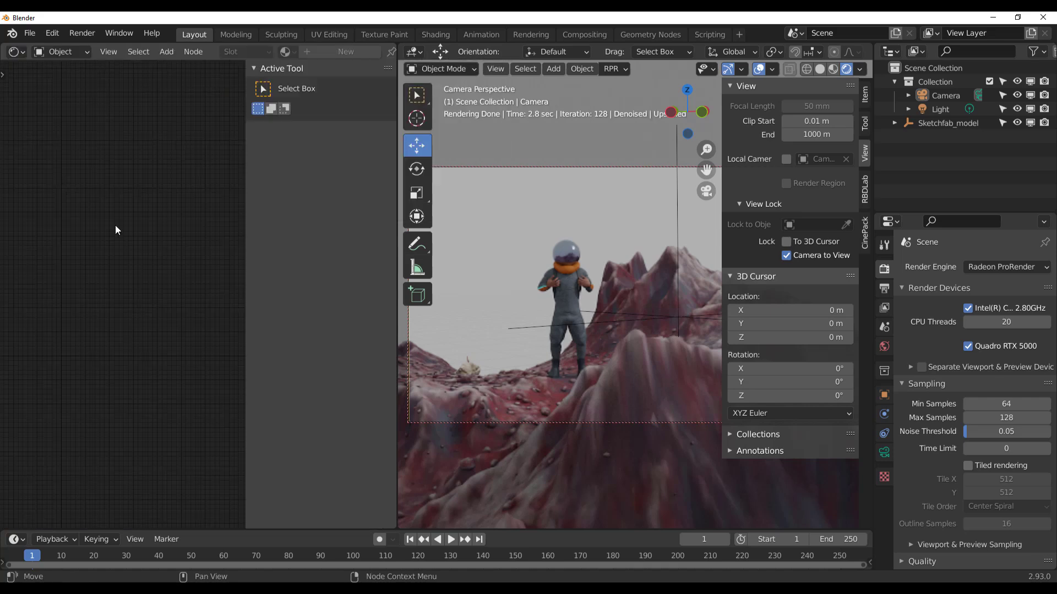
Step: Select the astronaut's helmet, convert its Glass2 material from Principled to RPR Uber and move the new node clear of the Principled BSDF
click(570, 252)
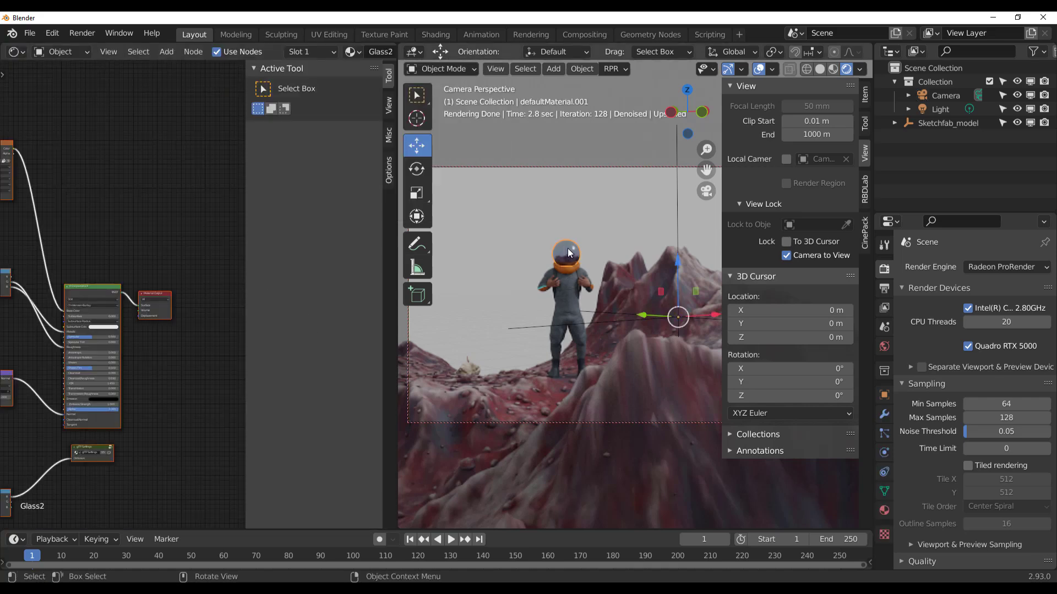
scroll(226, 323, up, 4)
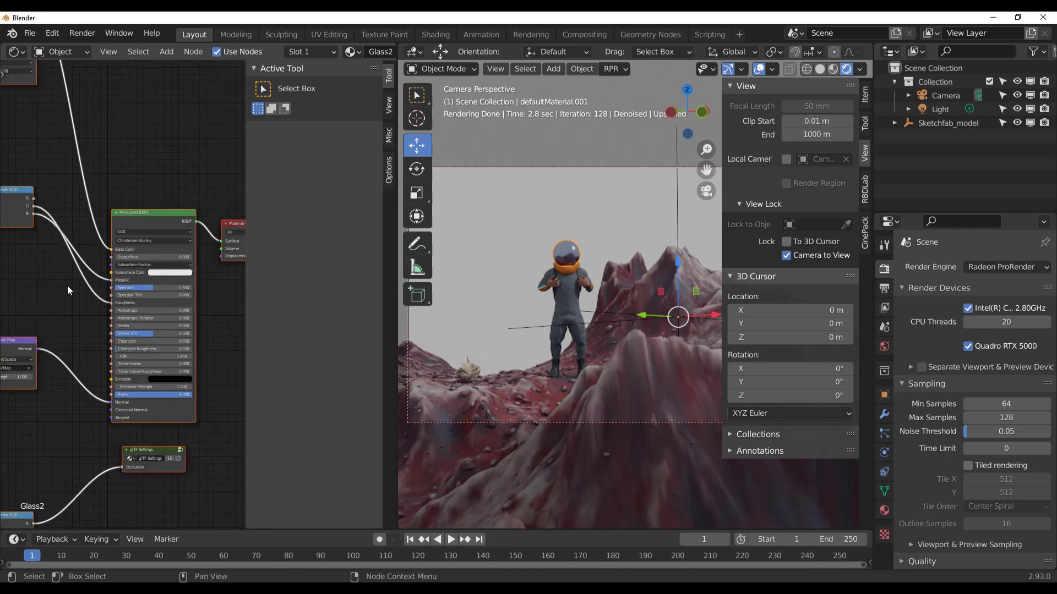
middle_drag(77, 302, 4, 277)
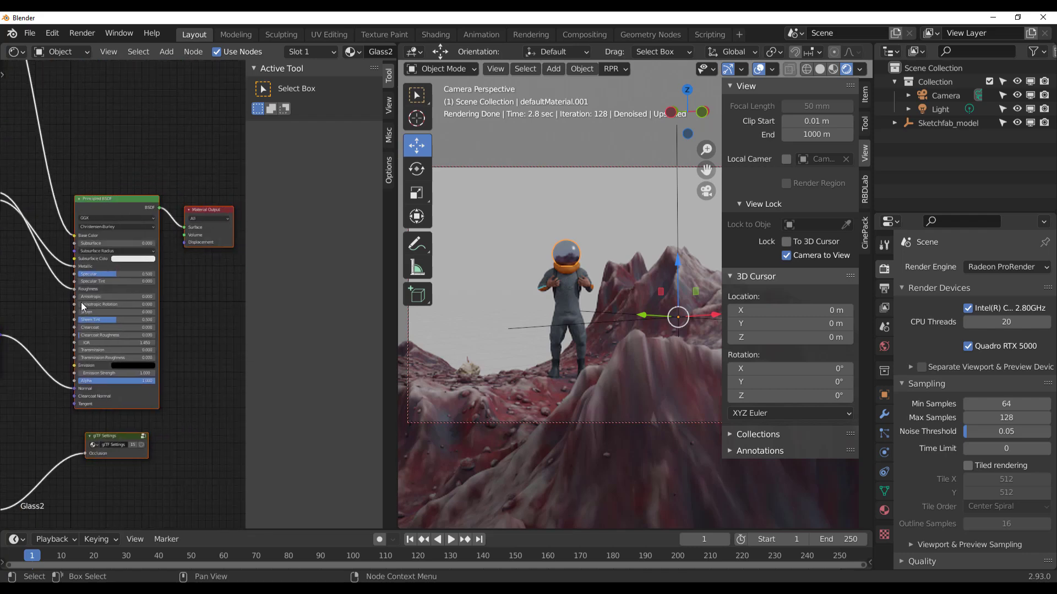
click(885, 511)
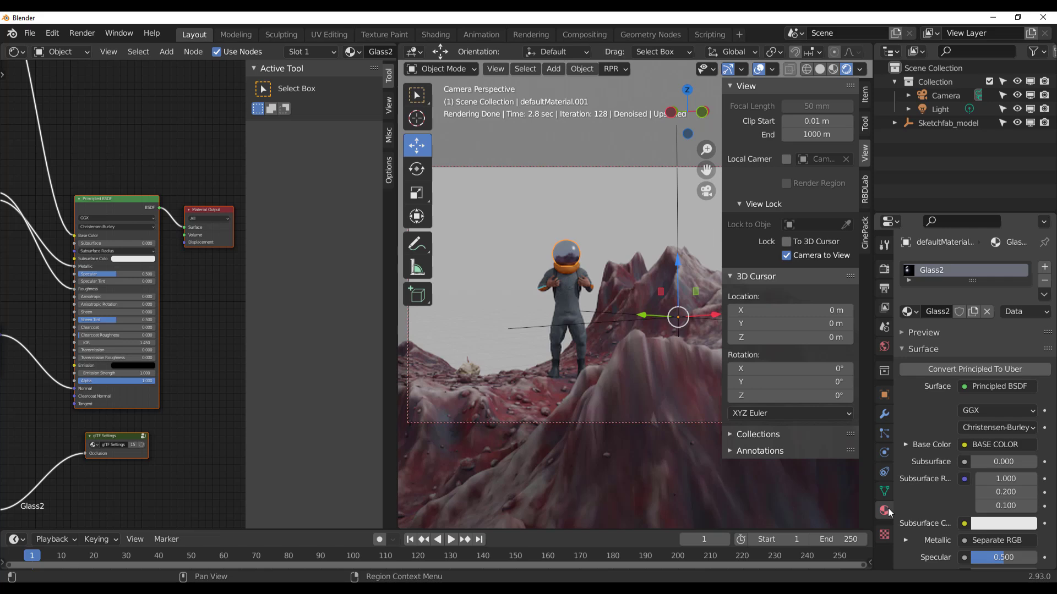
click(985, 368)
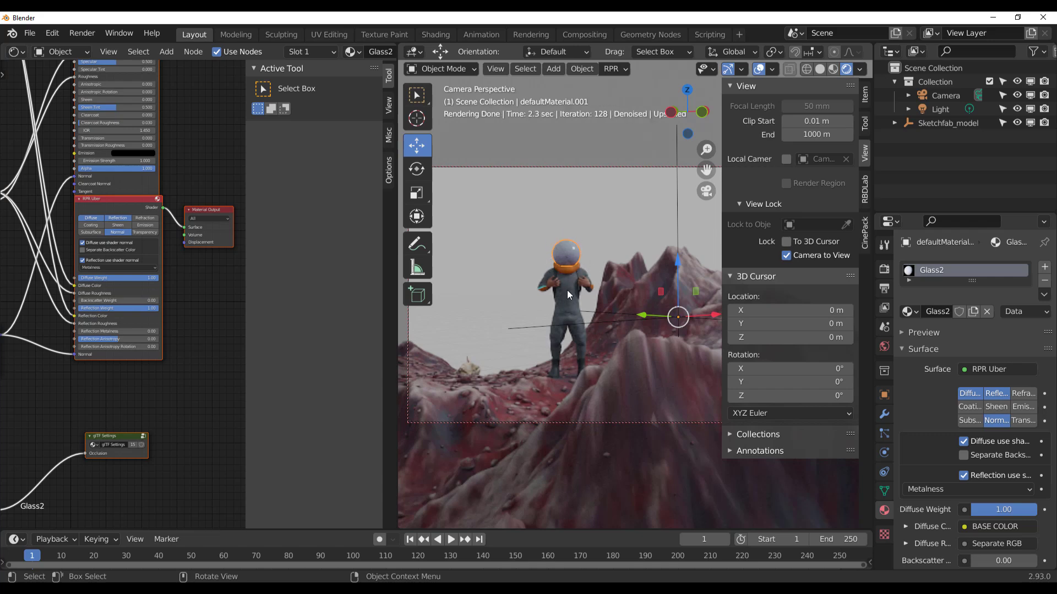
drag(122, 202, 237, 363)
drag(135, 363, 135, 395)
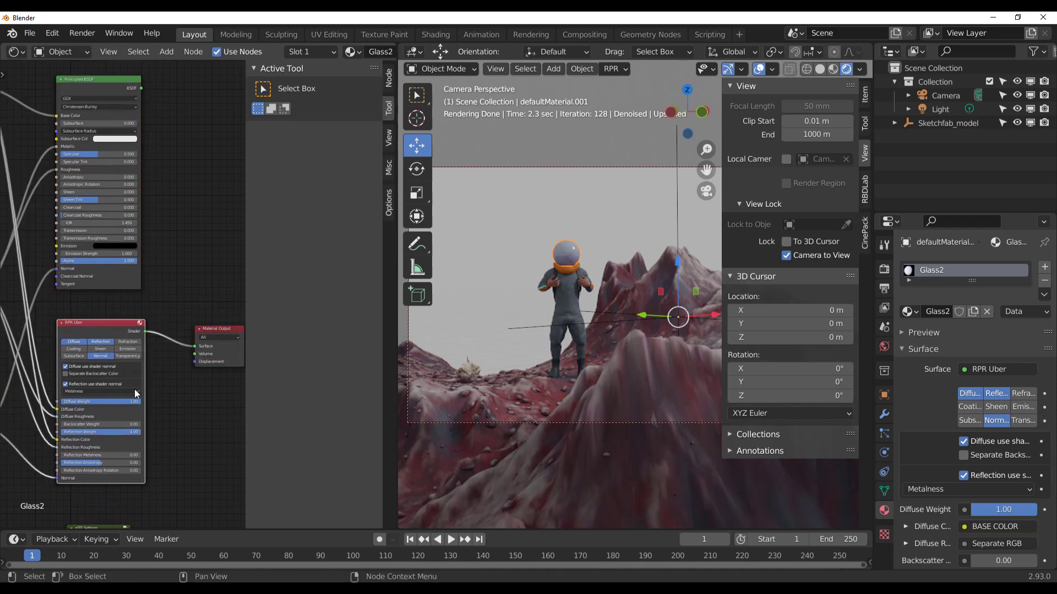
Step: Set Reflection Metalness to 1 on the Glass2 material's RPR Uber node, keeping the Metalness reflection mode
scroll(168, 433, up, 3)
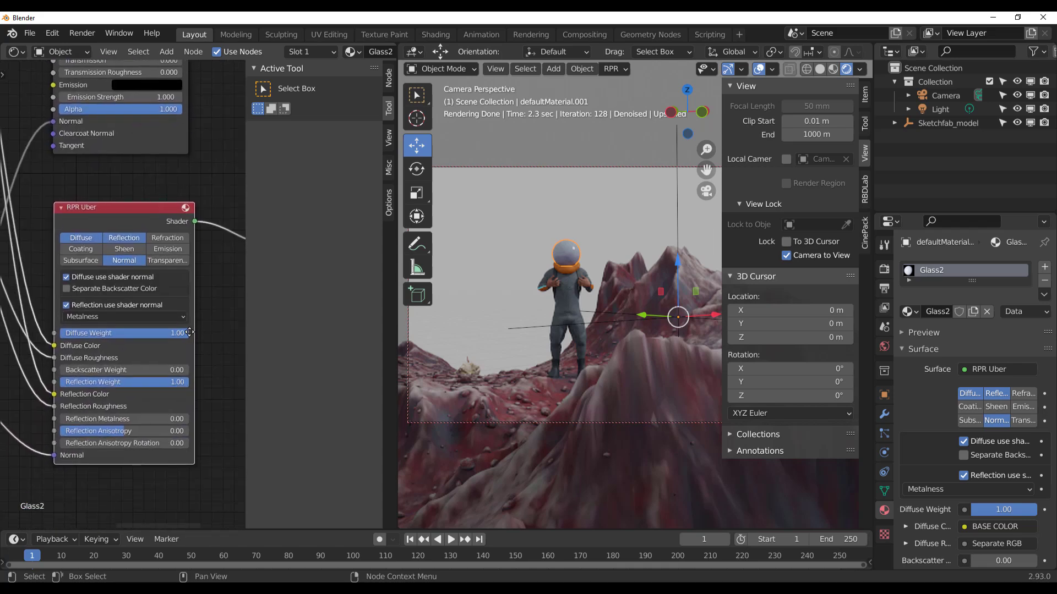
middle_drag(189, 332, 185, 314)
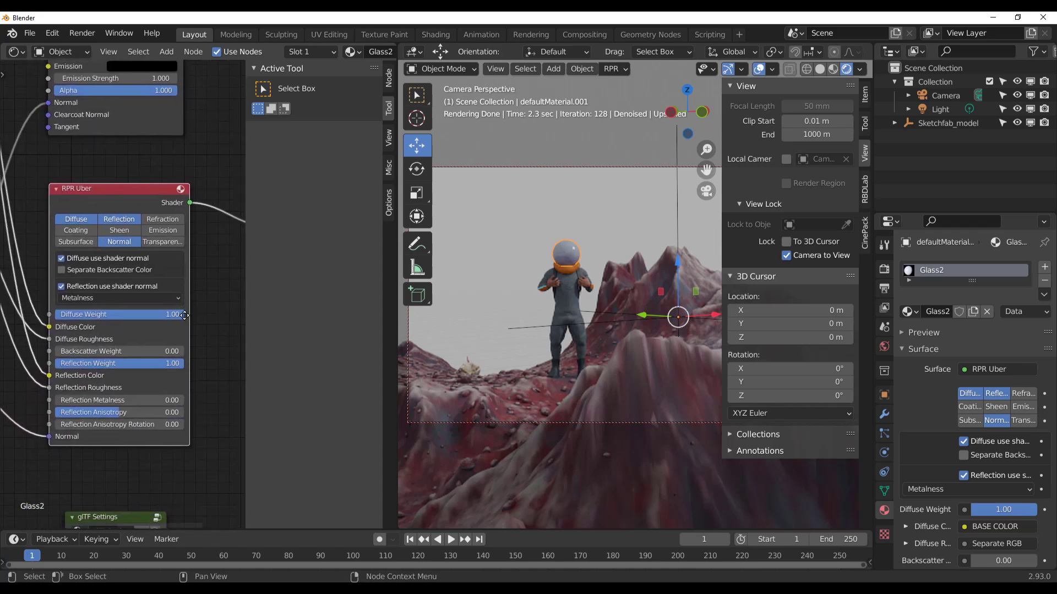
click(93, 299)
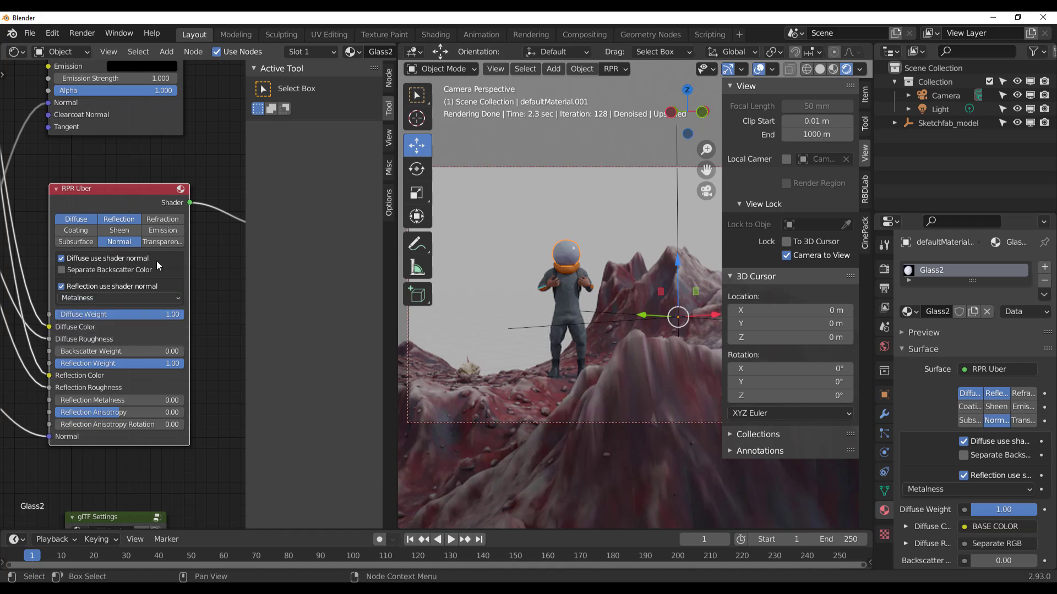
click(127, 300)
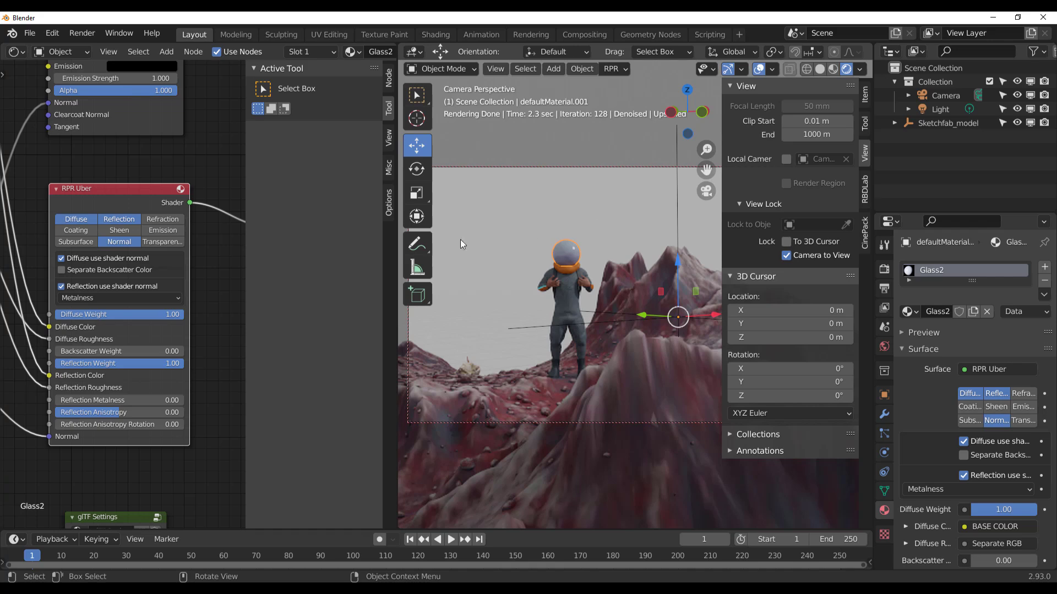
click(146, 397)
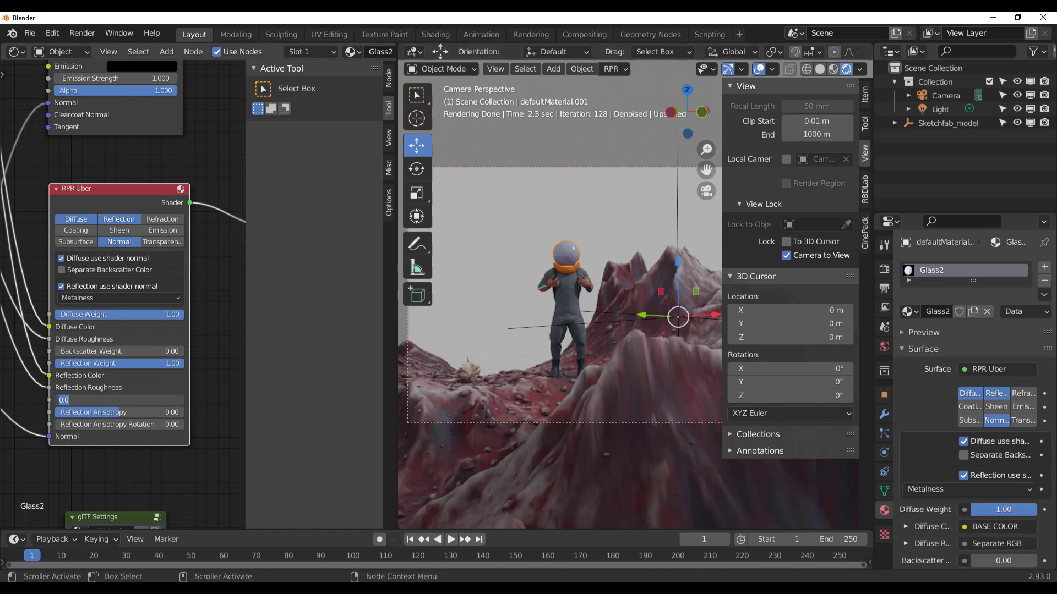
text(1)
key(Return)
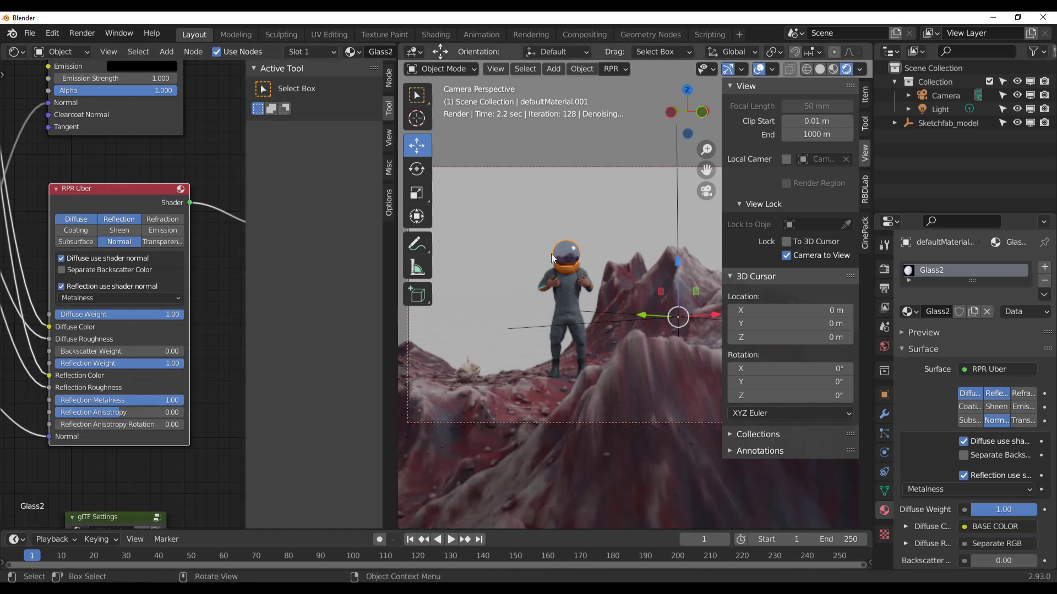
Step: Select the mountain terrain, convert its Mount material from Principled to RPR Uber and space out the RPR Uber and Material Output nodes
click(579, 283)
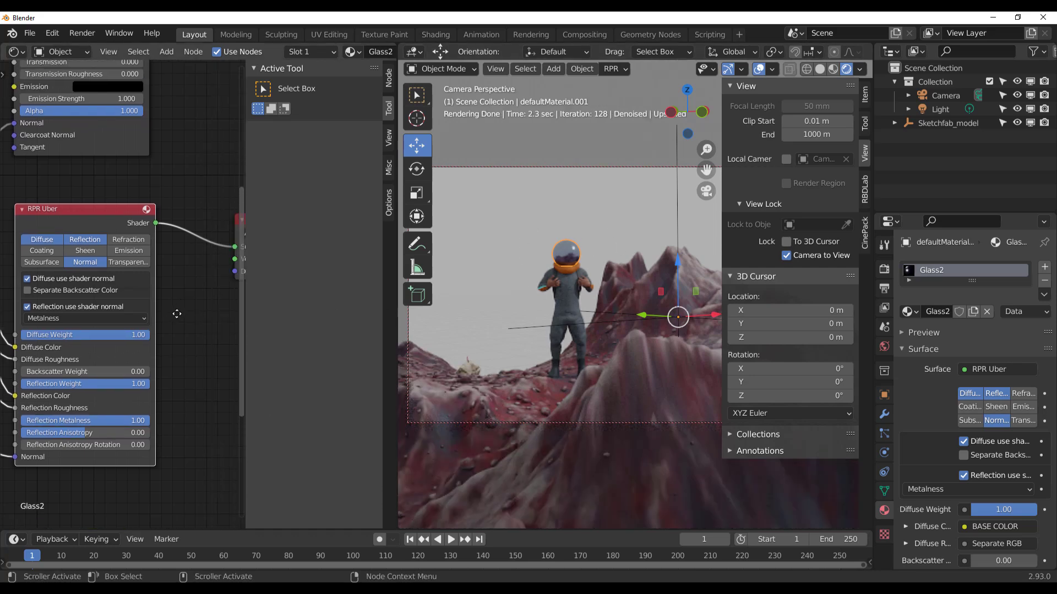
scroll(131, 410, down, 2)
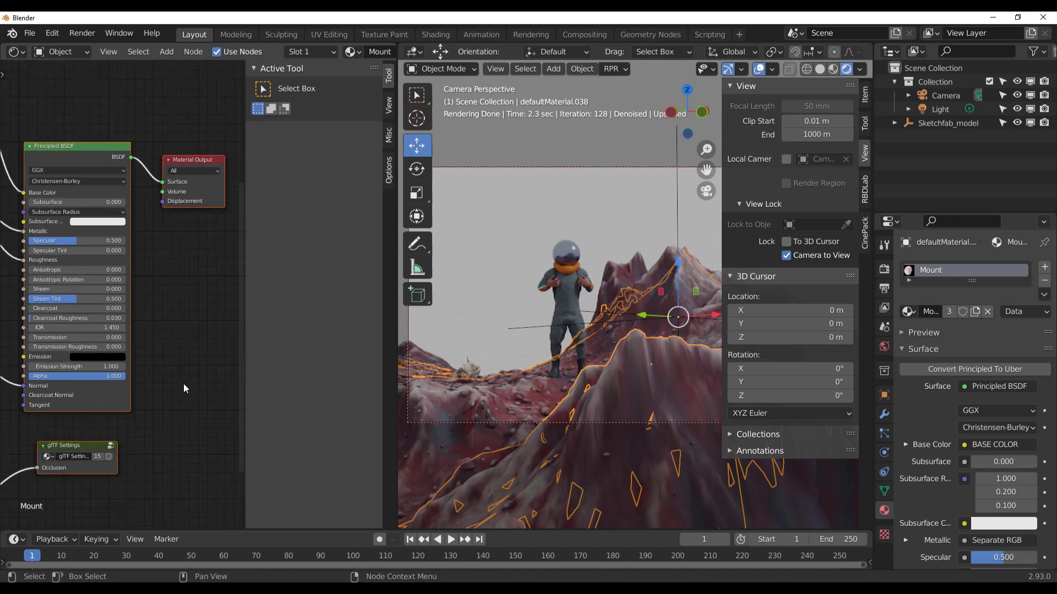
click(991, 370)
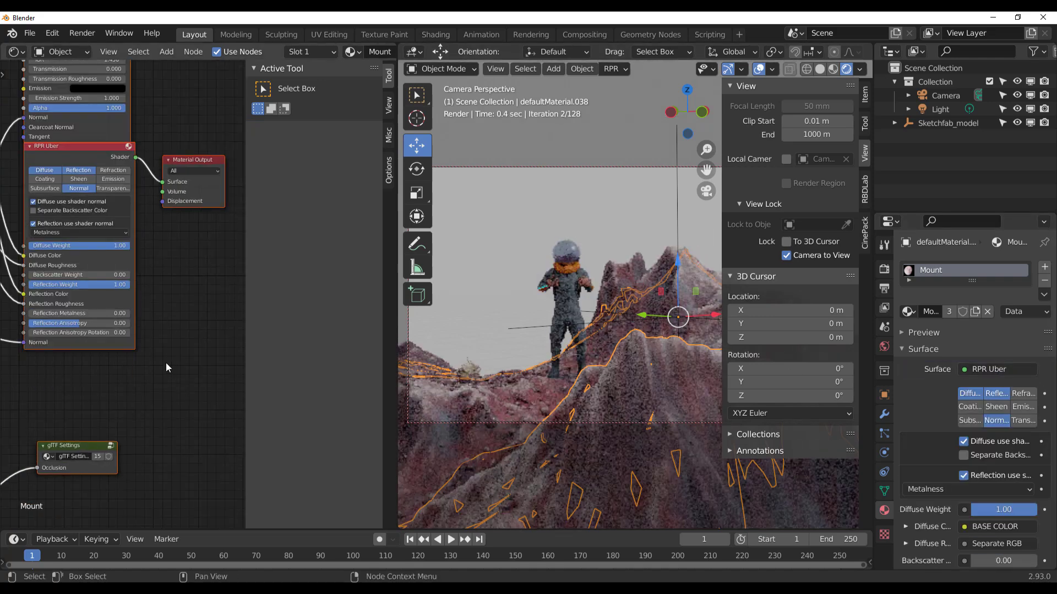
middle_drag(167, 364, 177, 492)
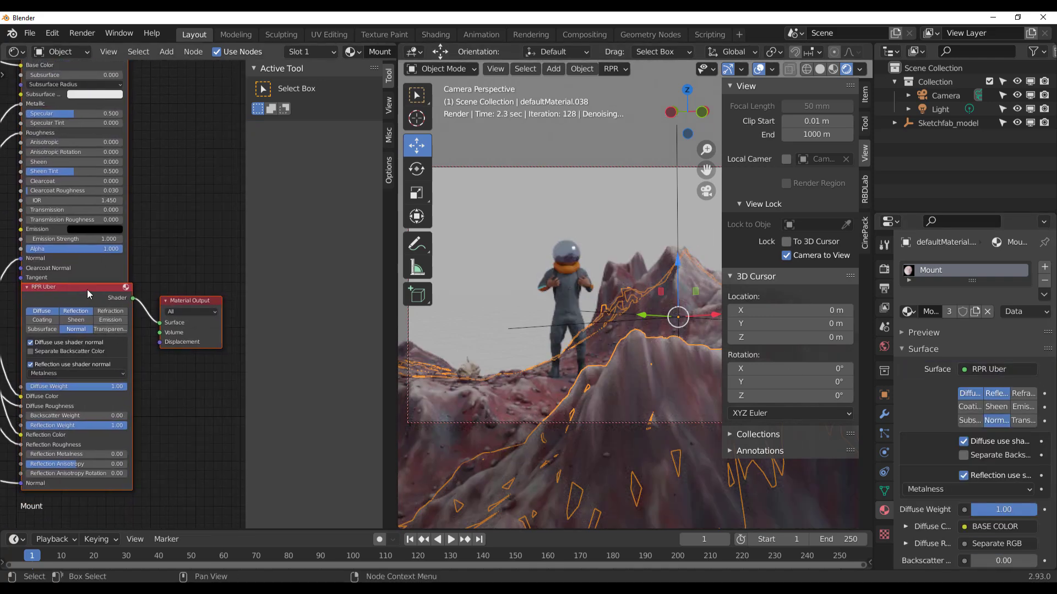
mouse_move(87, 289)
middle_down()
mouse_move(91, 324)
mouse_move(88, 299)
middle_up()
drag(204, 349, 219, 371)
mouse_move(95, 299)
mouse_down()
mouse_move(99, 338)
mouse_move(92, 315)
mouse_up()
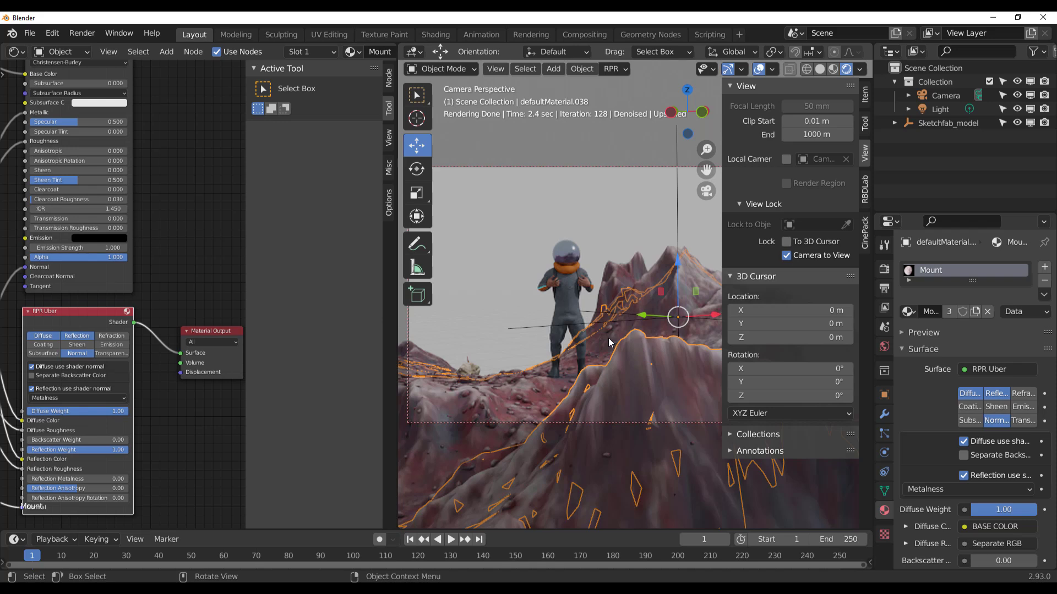
Step: Set Reflection Metalness to 1 on the Mount material's RPR Uber node
scroll(143, 421, up, 4)
middle_drag(88, 369, 92, 358)
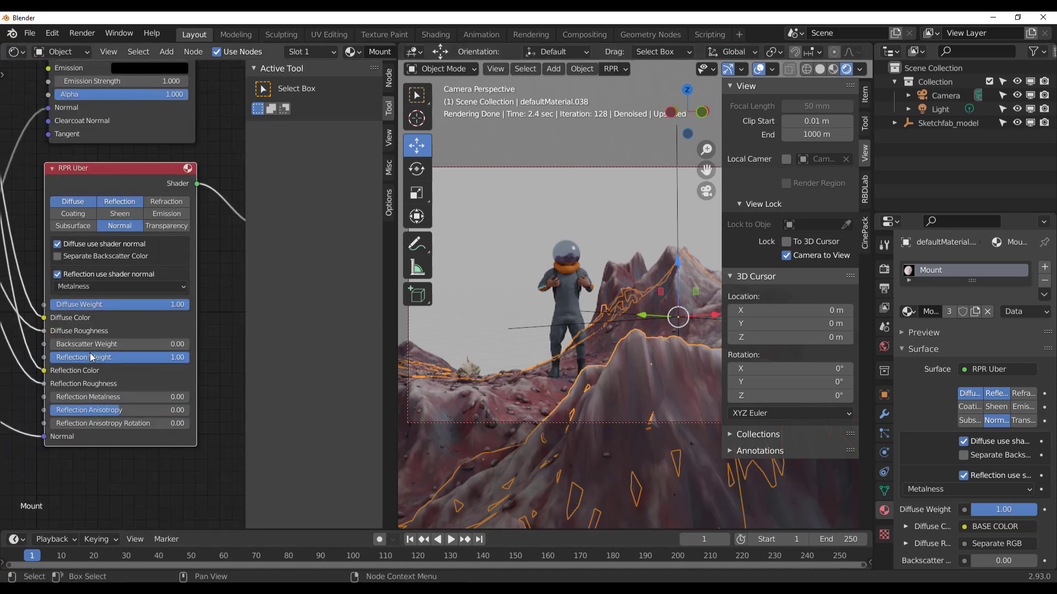
click(80, 397)
text(1)
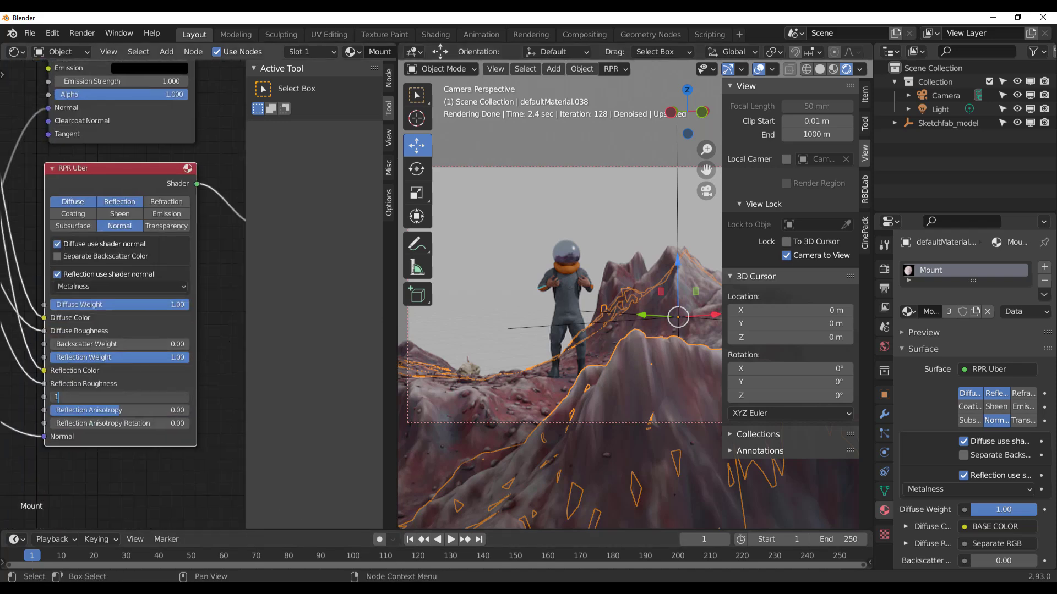
key(Return)
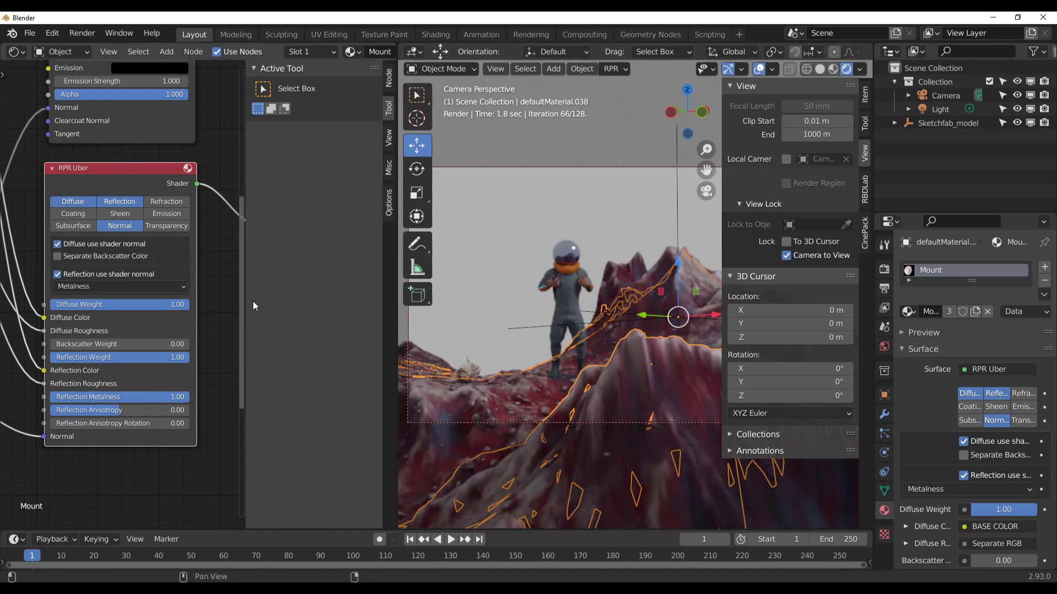
middle_drag(215, 409, 198, 404)
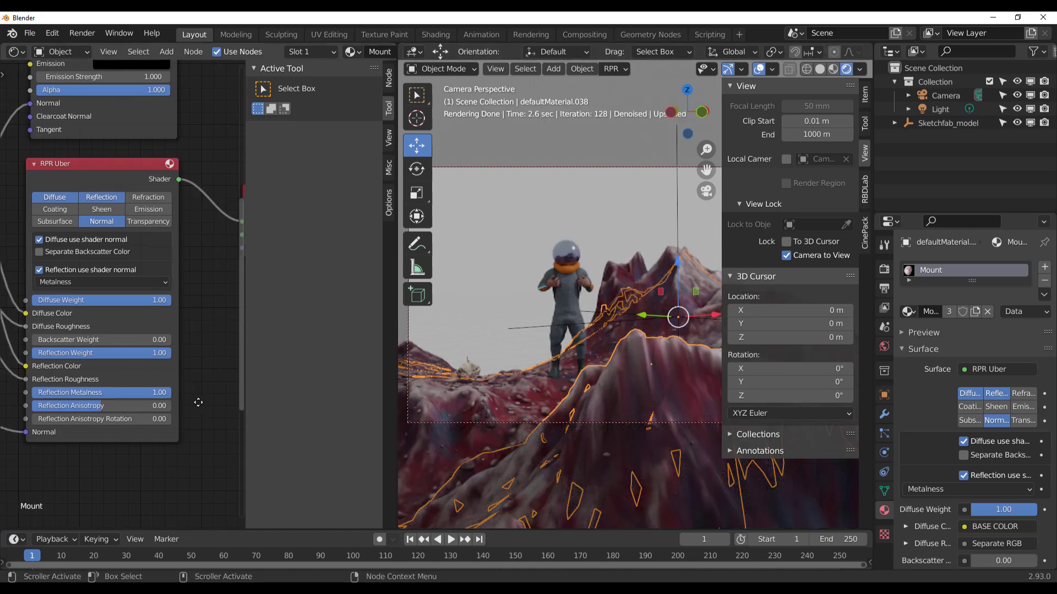
drag(167, 394, 167, 395)
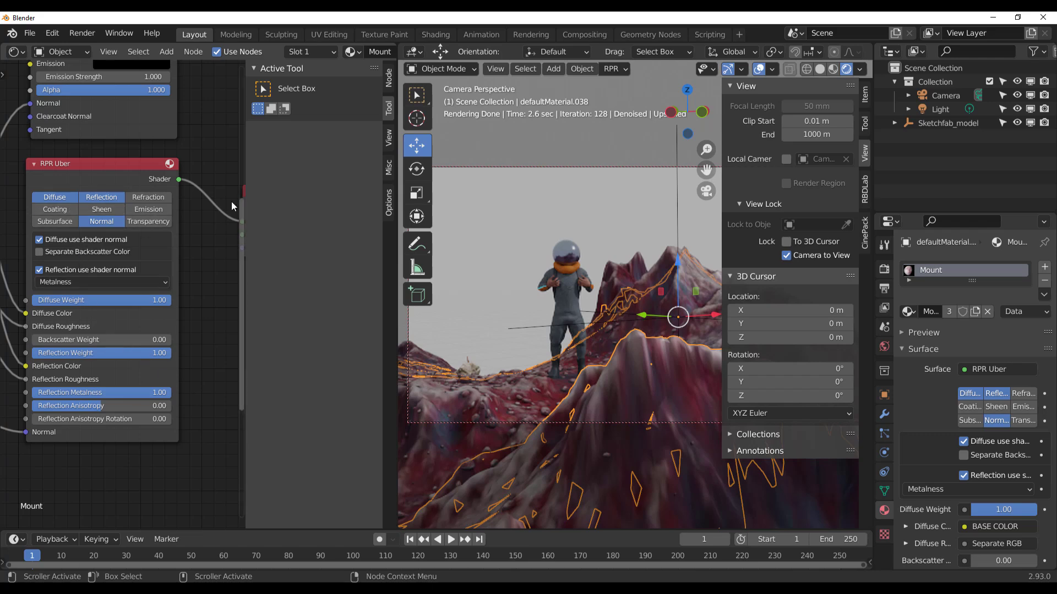
middle_drag(206, 283, 114, 326)
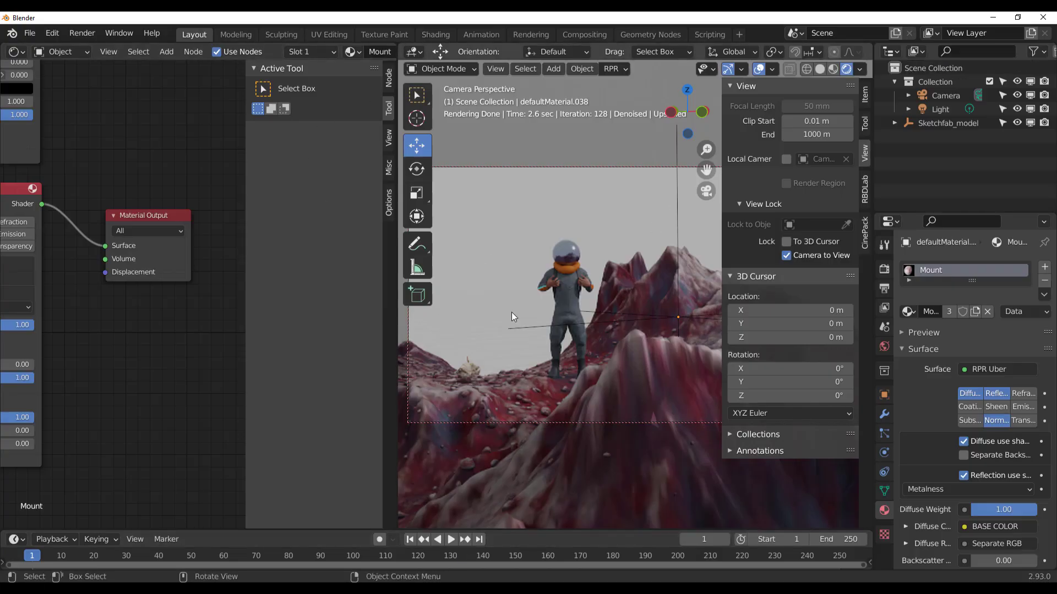
Step: Render the astronaut scene as a still image, inspect the whole frame and close the render window
click(90, 35)
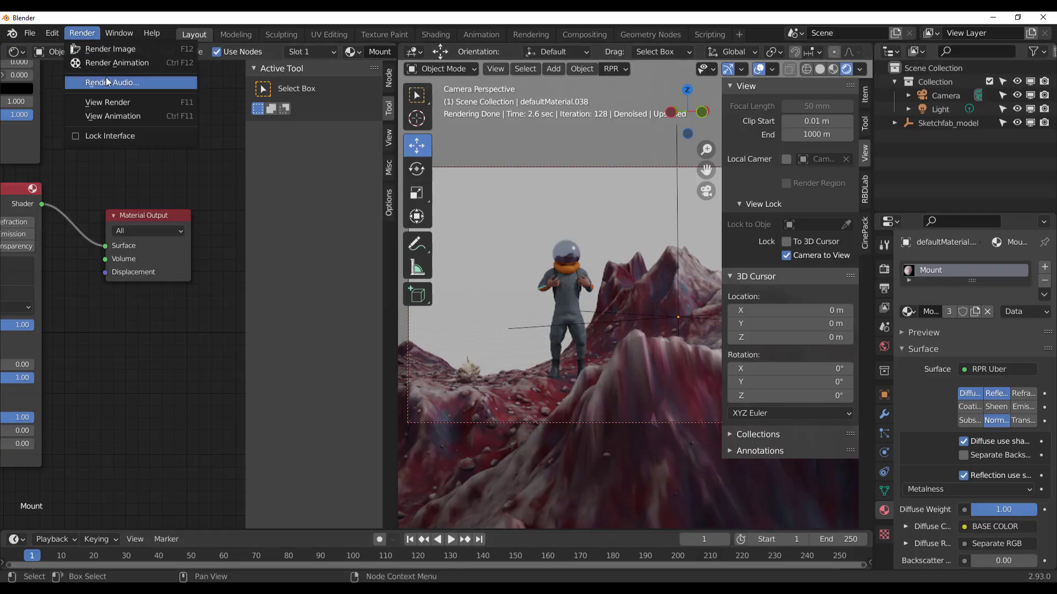
click(123, 49)
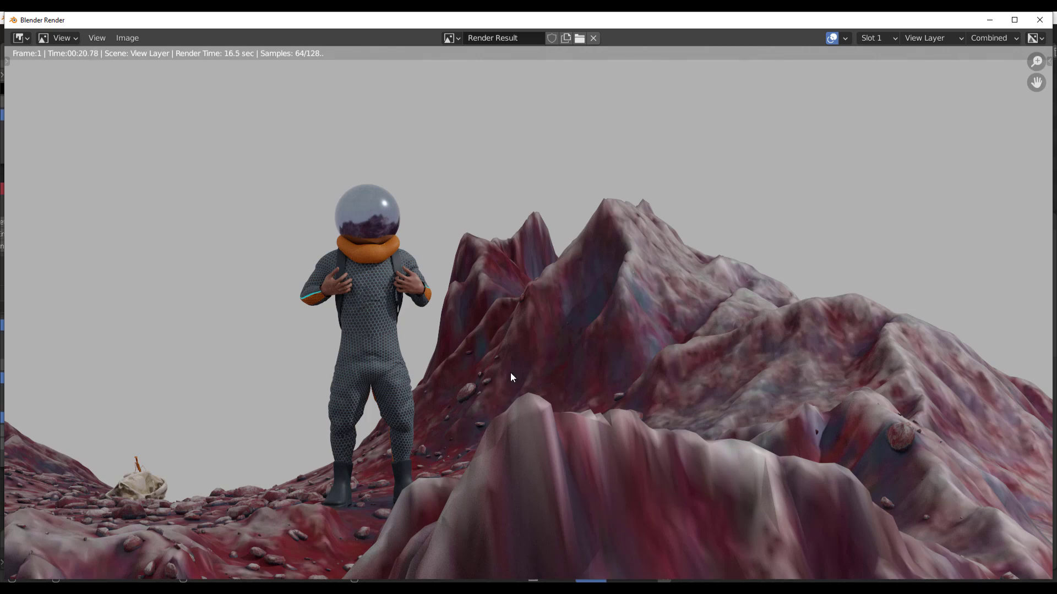
scroll(511, 372, down, 4)
scroll(510, 372, up, 2)
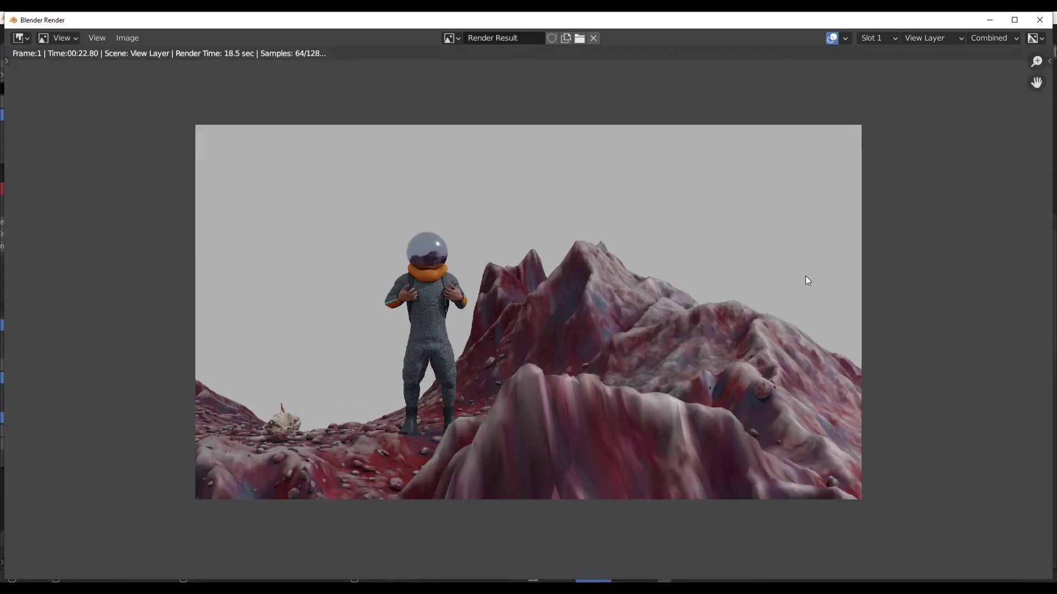
click(1039, 20)
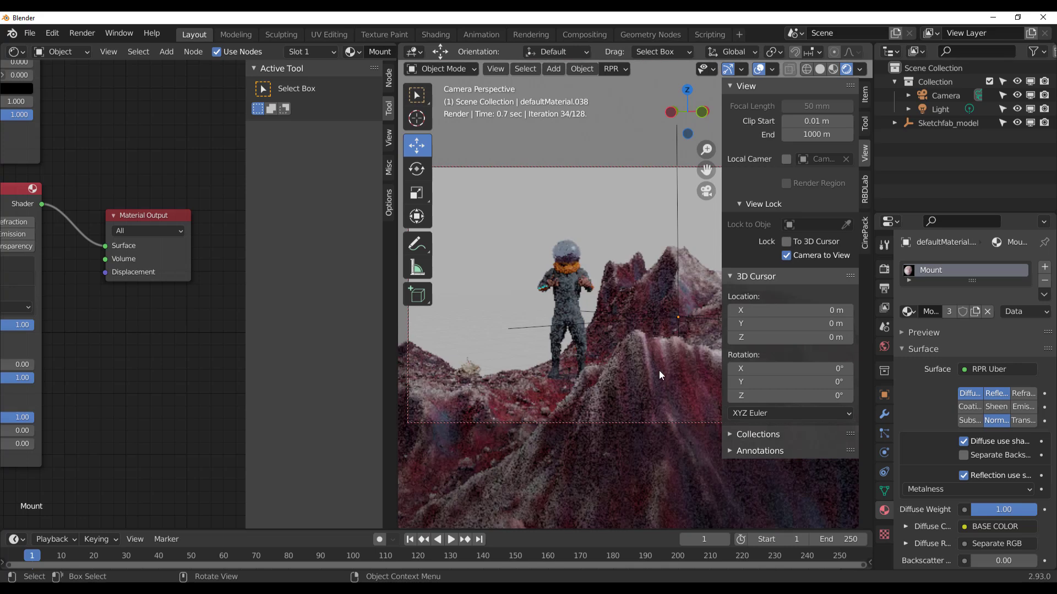
click(647, 362)
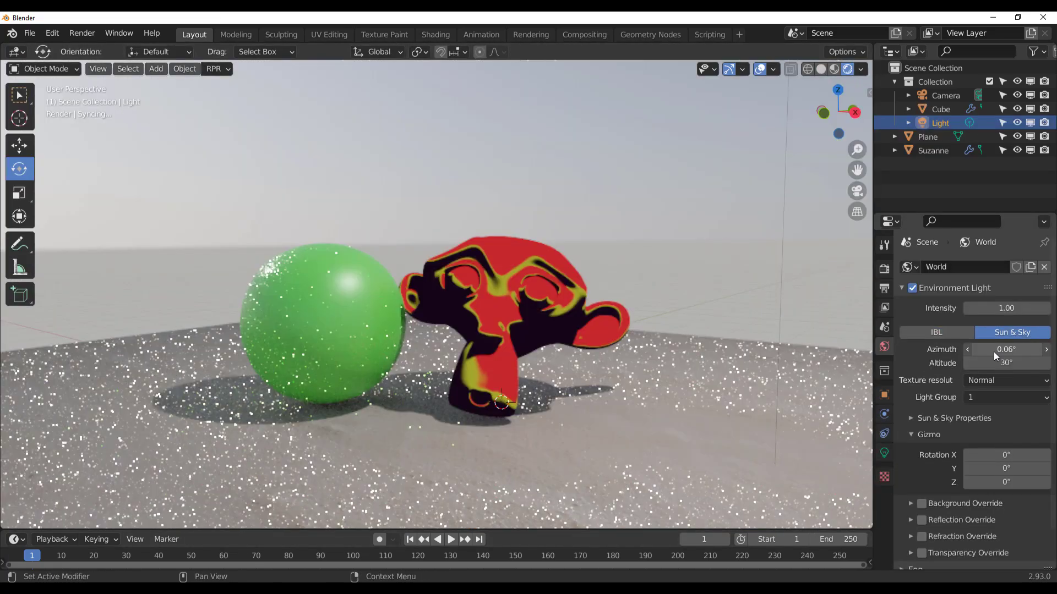
Step: Expand the Sun & Sky properties, switch the environment light to IBL and load an image from the HDRI folder
click(914, 421)
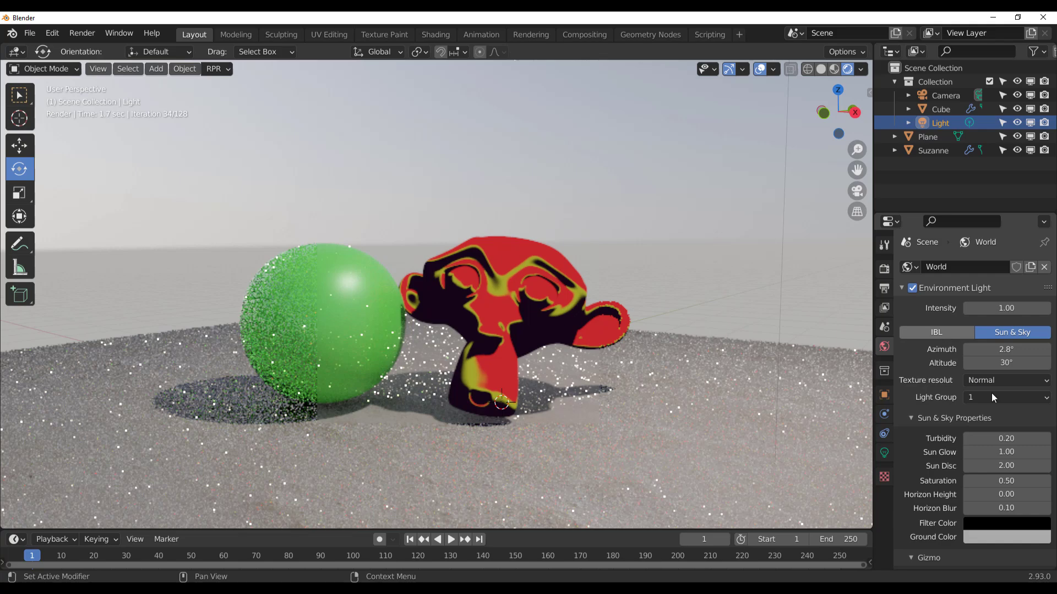
click(936, 332)
click(990, 349)
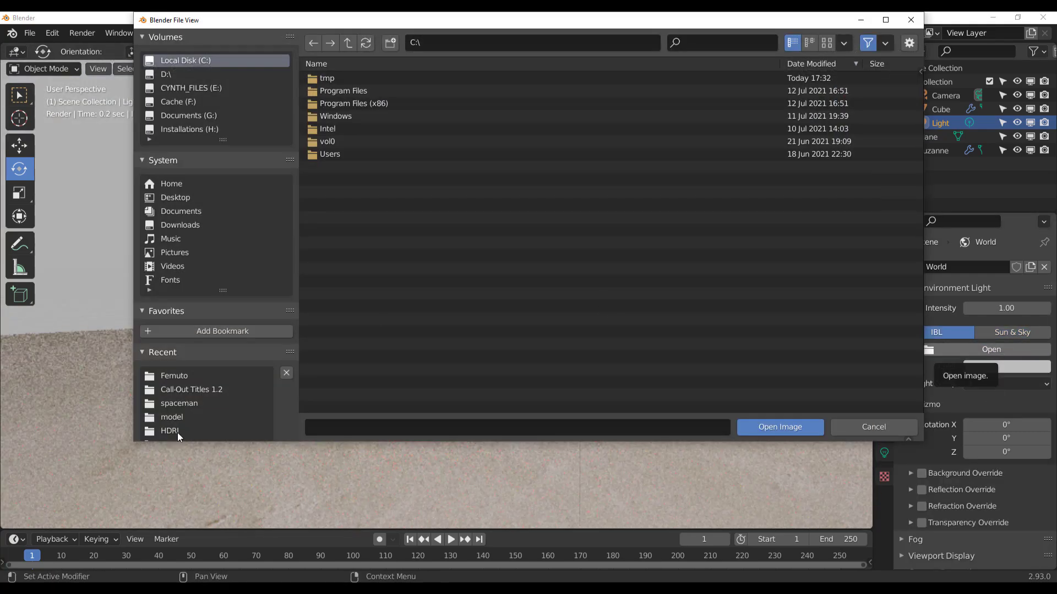
click(170, 431)
click(352, 78)
click(762, 428)
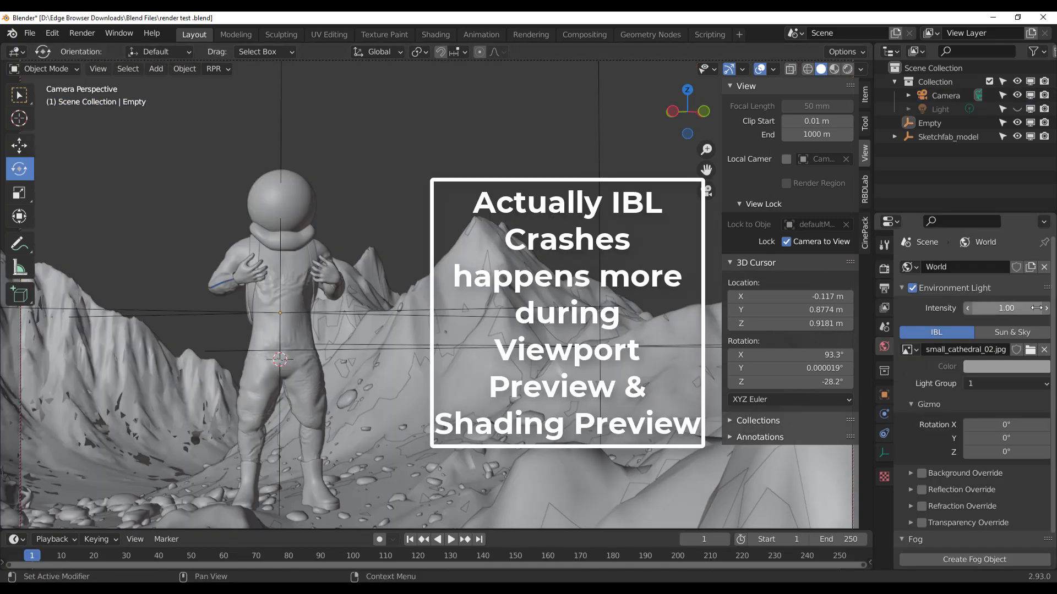
Step: Preview the astronaut scene in rendered shading, set the IBL environment light intensity to 2 and render a still image
click(847, 69)
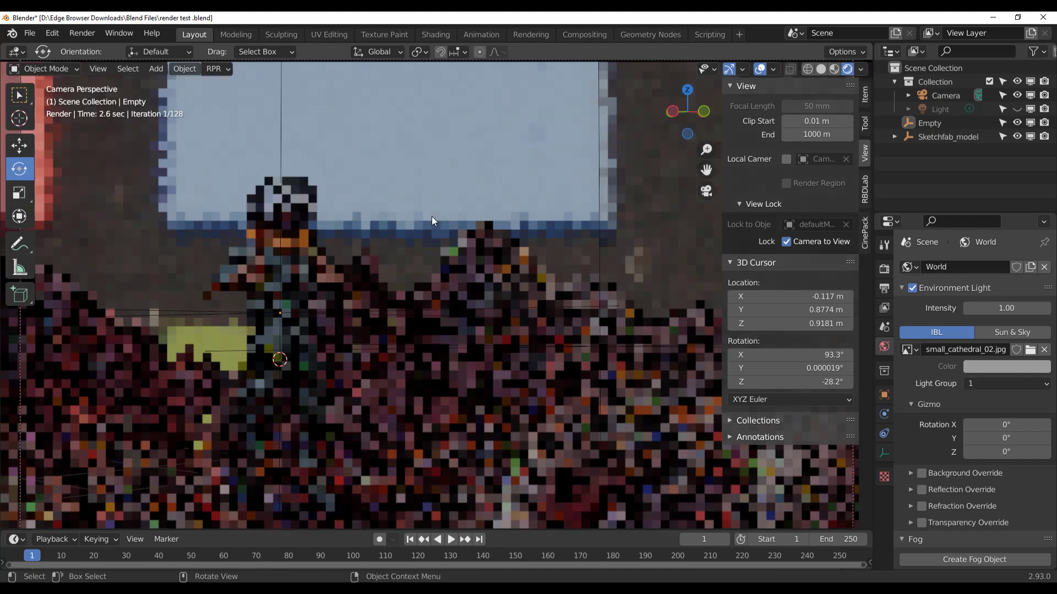
click(1006, 309)
text(2)
key(Return)
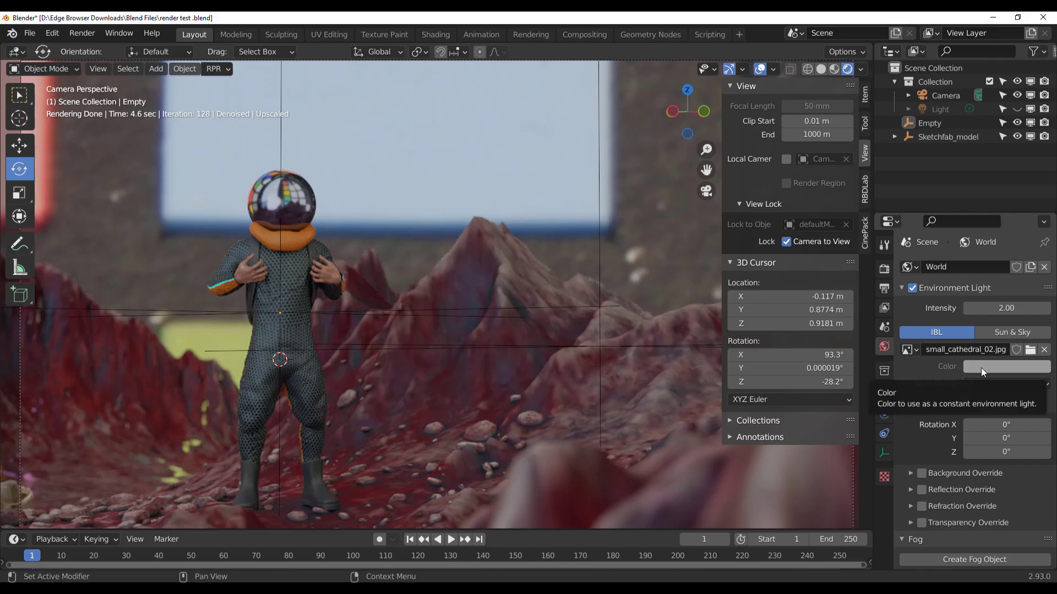
click(87, 35)
click(110, 49)
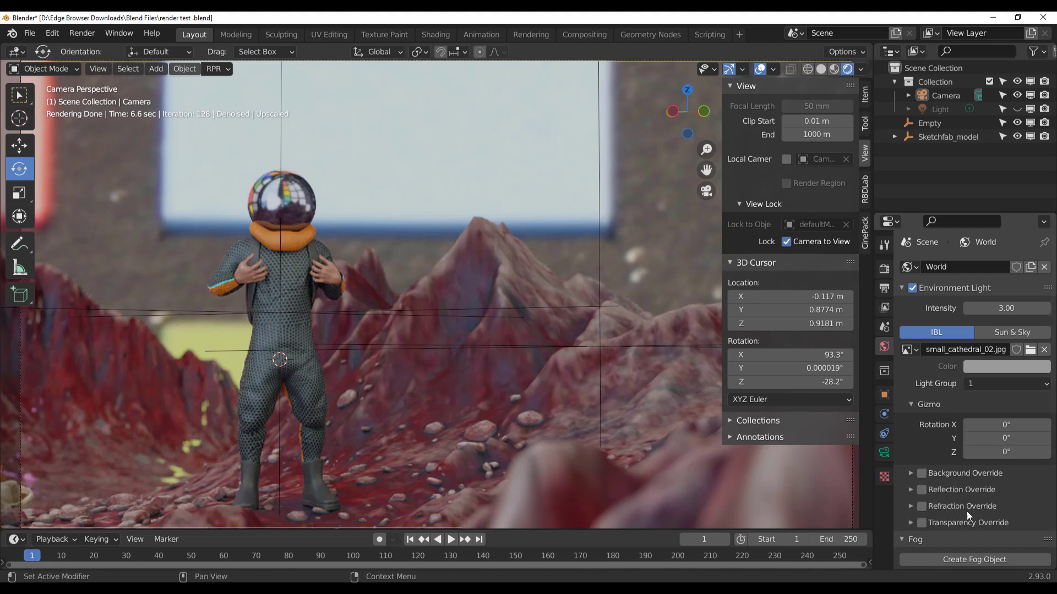
Step: Set the environment light intensity to 3, enable Background Override and expand its settings
click(996, 312)
key(Return)
click(922, 474)
click(916, 477)
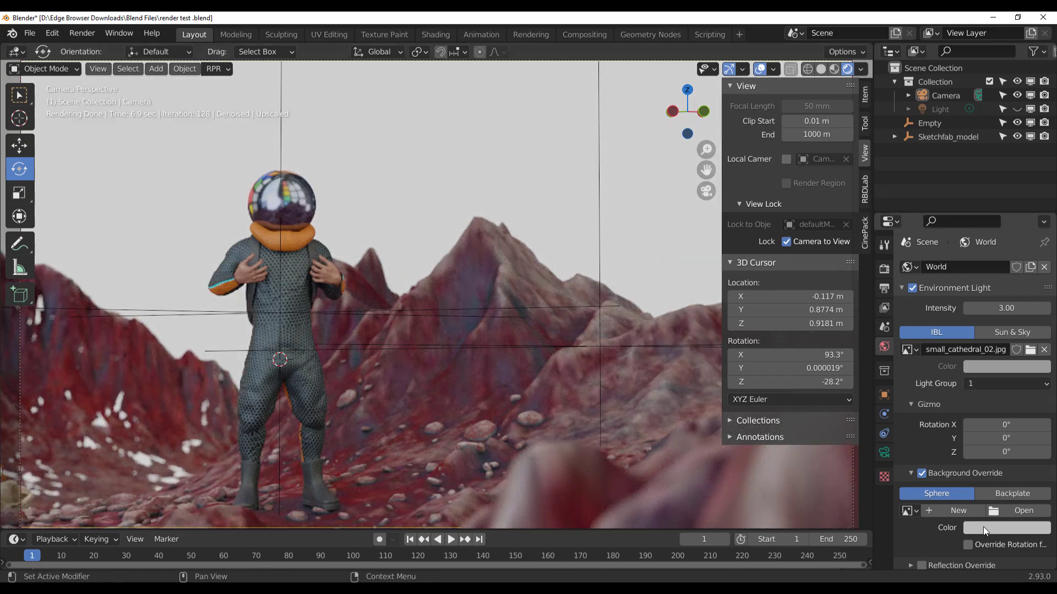
Step: Brighten the background override color to near white and switch the override from Sphere to Backplate
click(983, 529)
drag(1041, 358, 1040, 349)
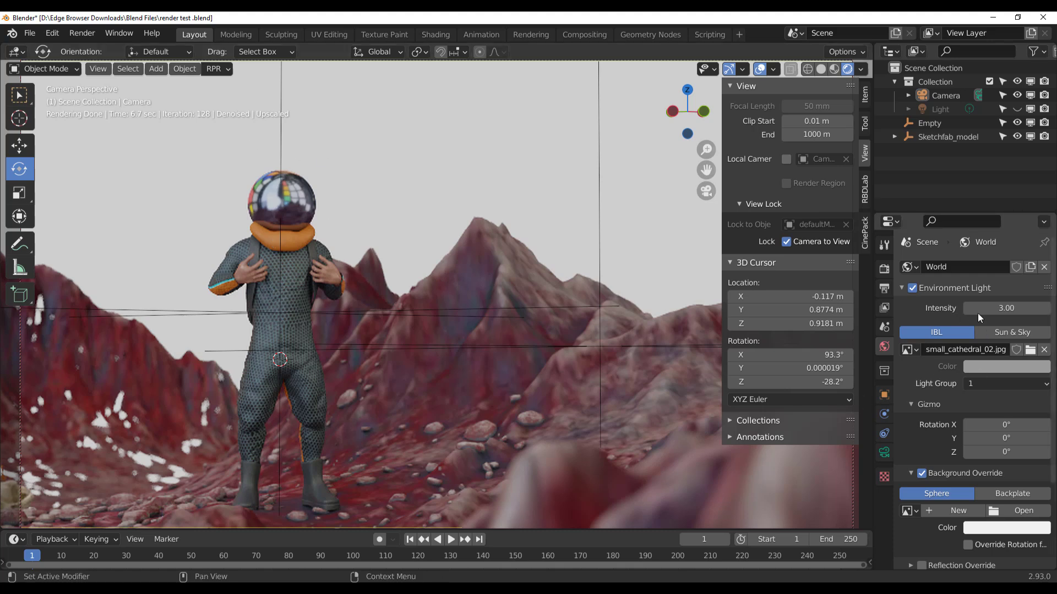
scroll(957, 416, down, 4)
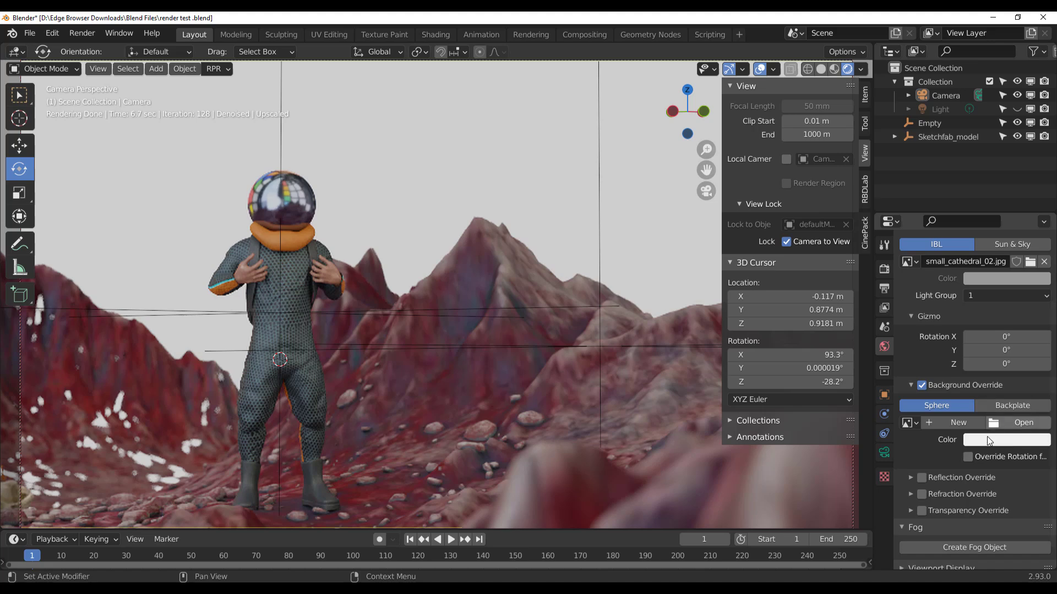
click(1012, 405)
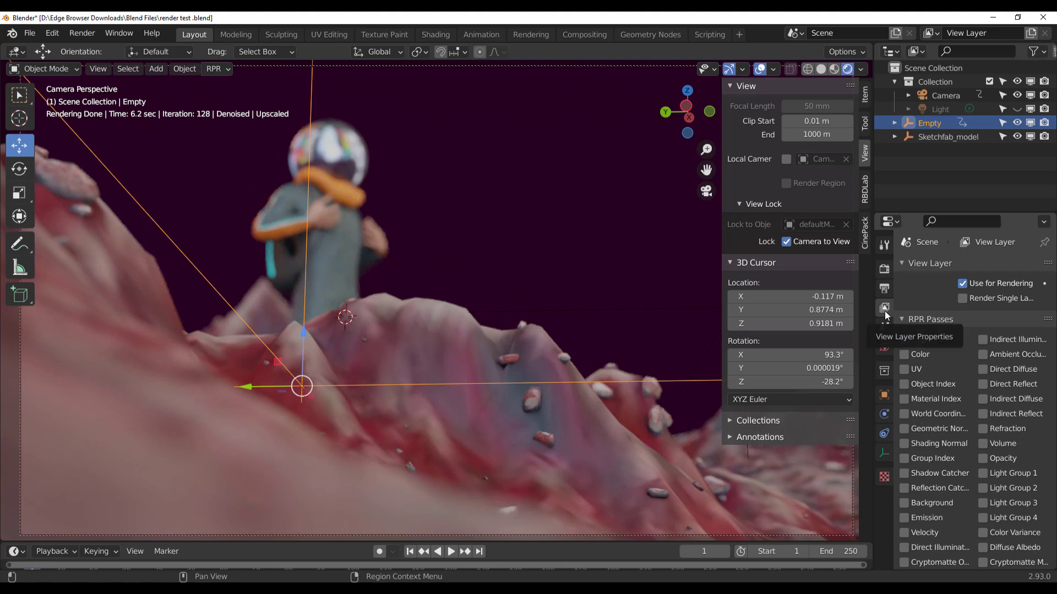
Step: Review the RPR Passes in the view layer properties and expand the RPR Denoiser settings
click(963, 345)
scroll(962, 344, down, 2)
scroll(973, 480, up, 2)
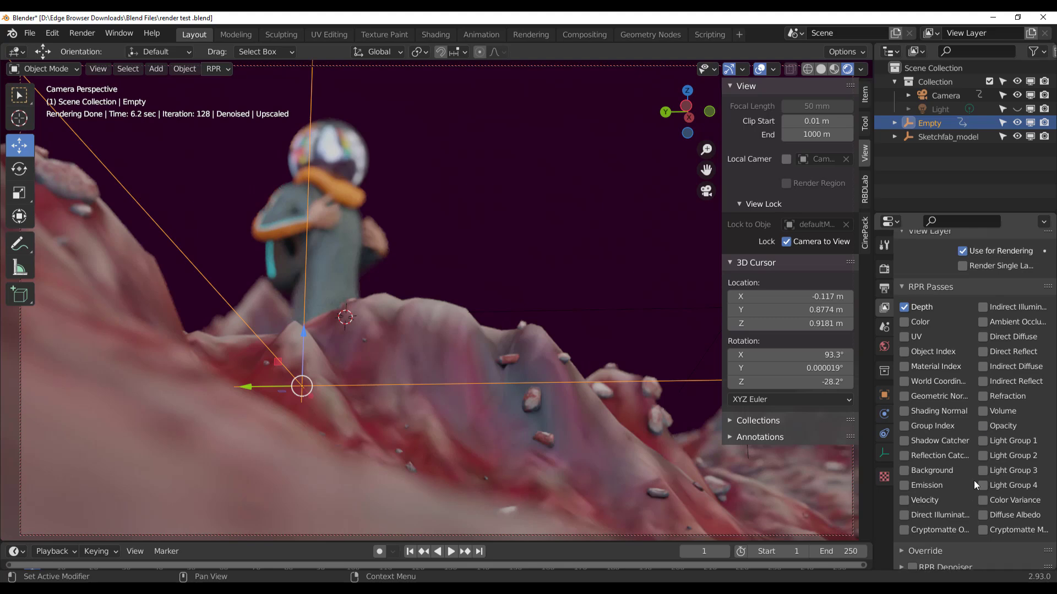
scroll(966, 365, down, 2)
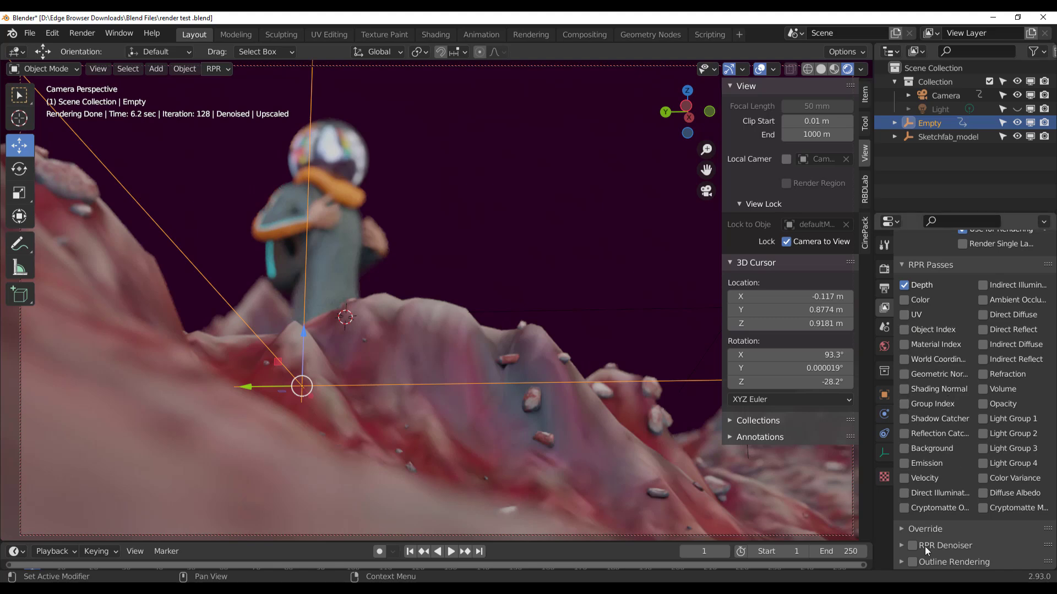
click(901, 547)
scroll(936, 503, down, 2)
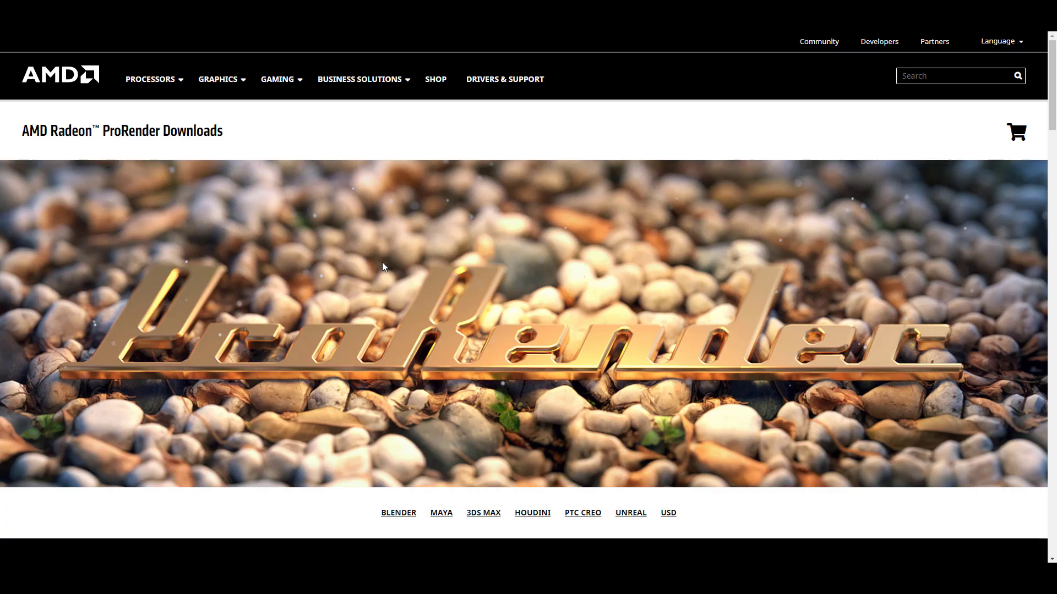
Step: Switch to the AMD Radeon ProRender Downloads web page and review the plug-in downloads for Blender and the other supported programs
scroll(213, 163, down, 8)
scroll(257, 205, up, 8)
scroll(339, 211, down, 10)
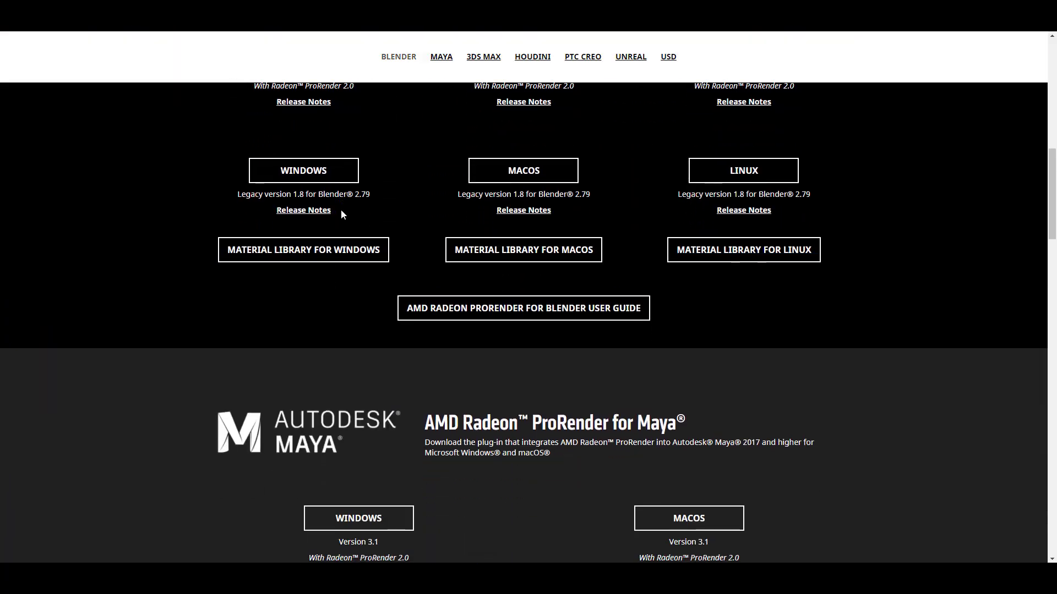
scroll(342, 211, up, 3)
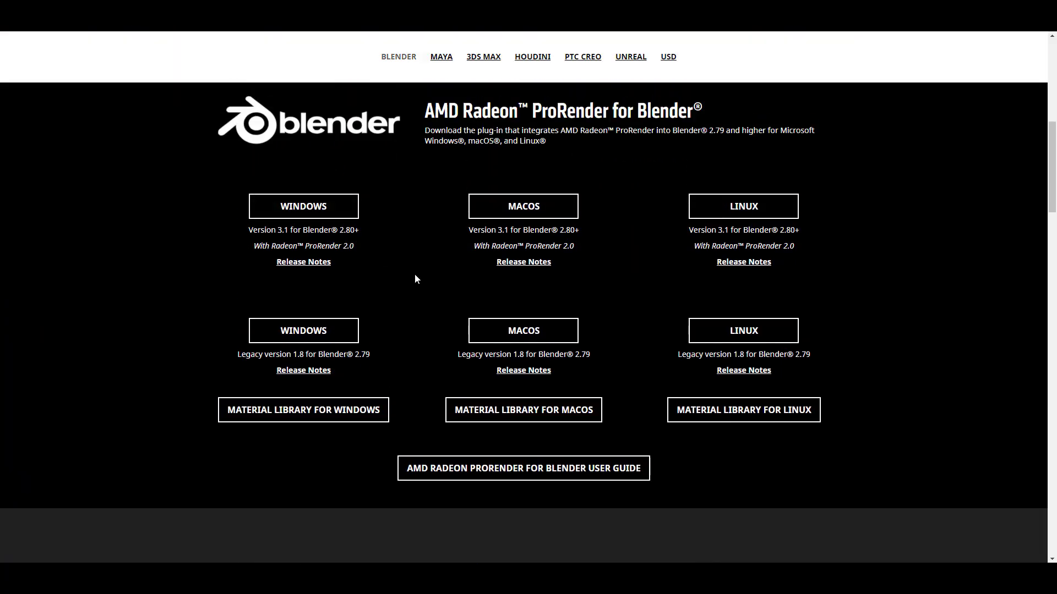
scroll(415, 278, down, 8)
scroll(548, 286, down, 8)
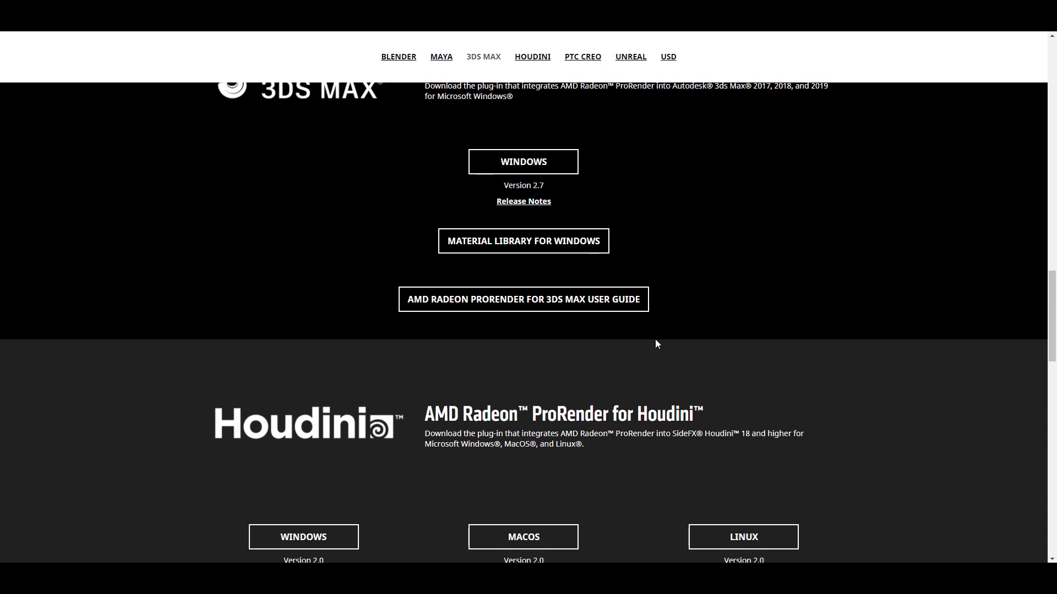
scroll(648, 309, up, 11)
scroll(451, 325, down, 12)
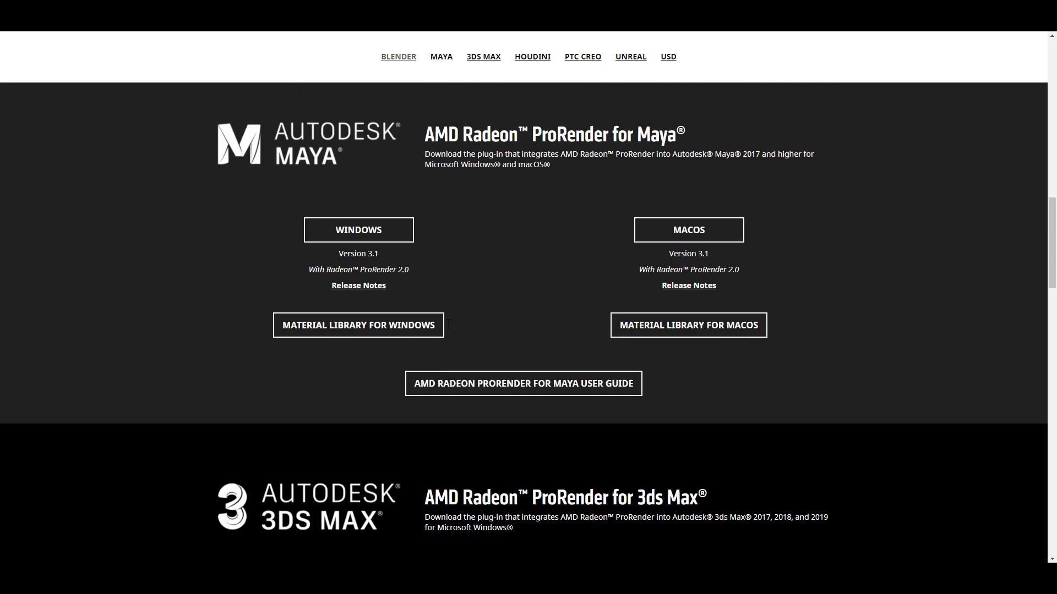
scroll(451, 326, down, 12)
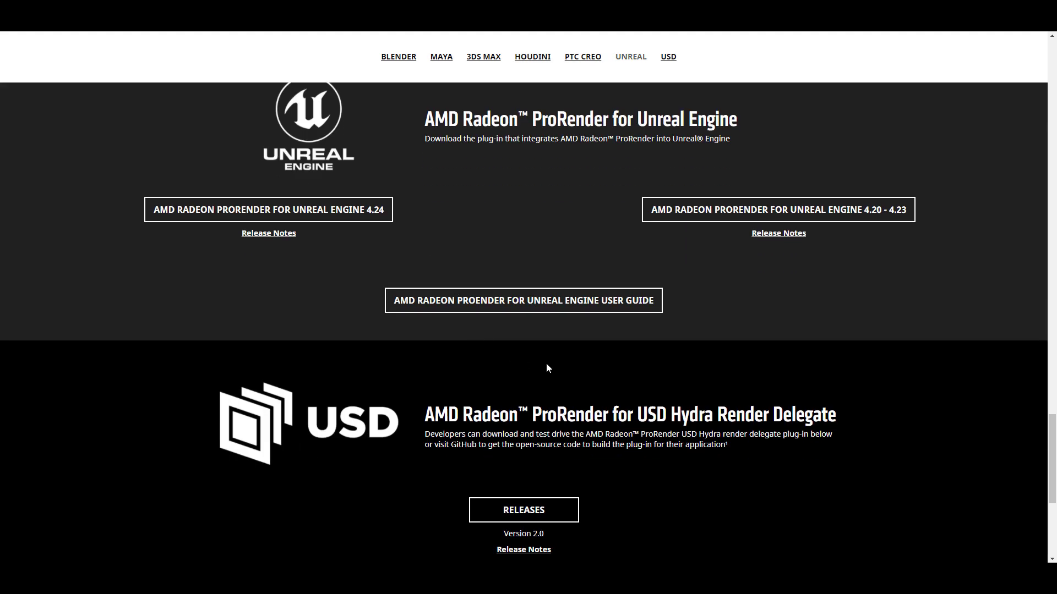
scroll(546, 368, down, 4)
scroll(644, 337, up, 1)
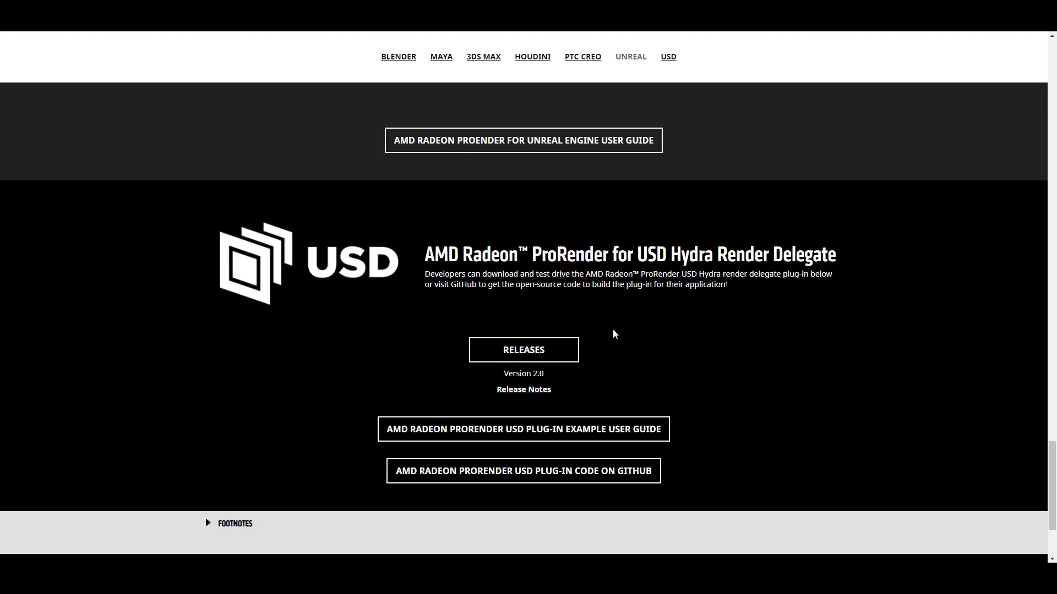
scroll(771, 349, up, 10)
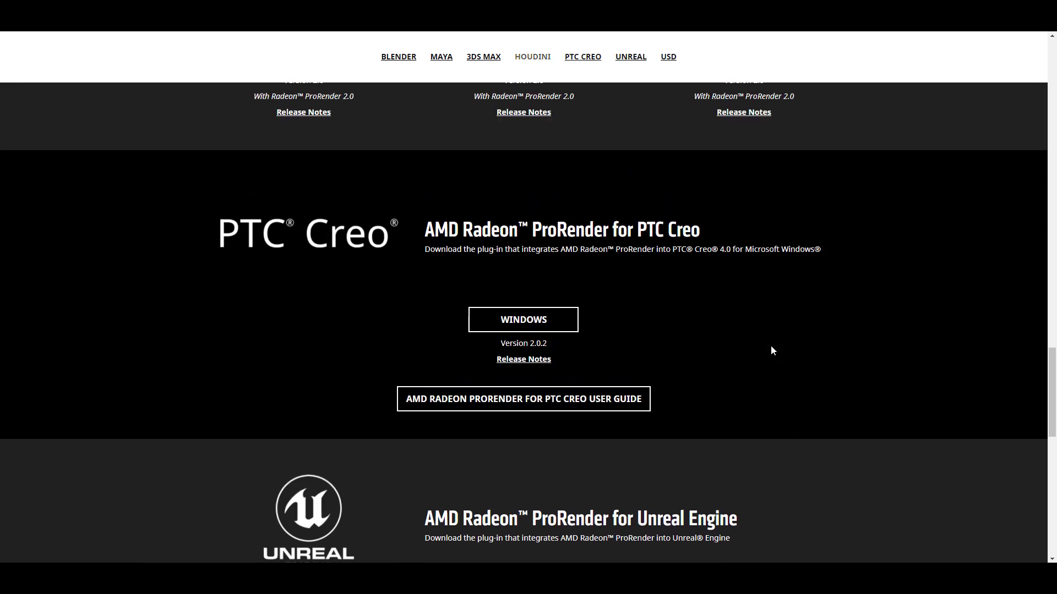
scroll(771, 347, up, 20)
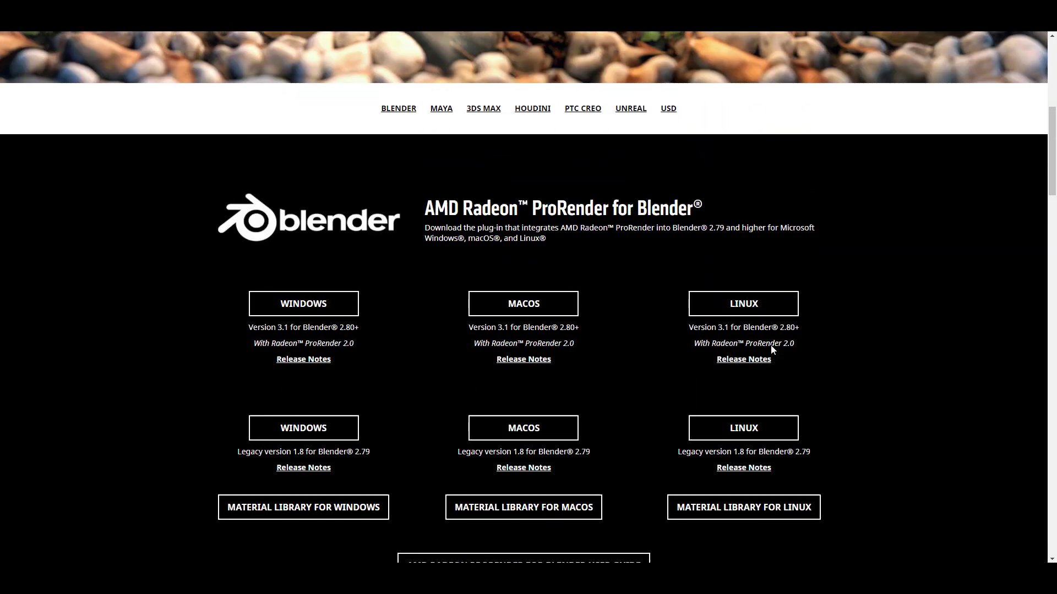
scroll(771, 350, up, 8)
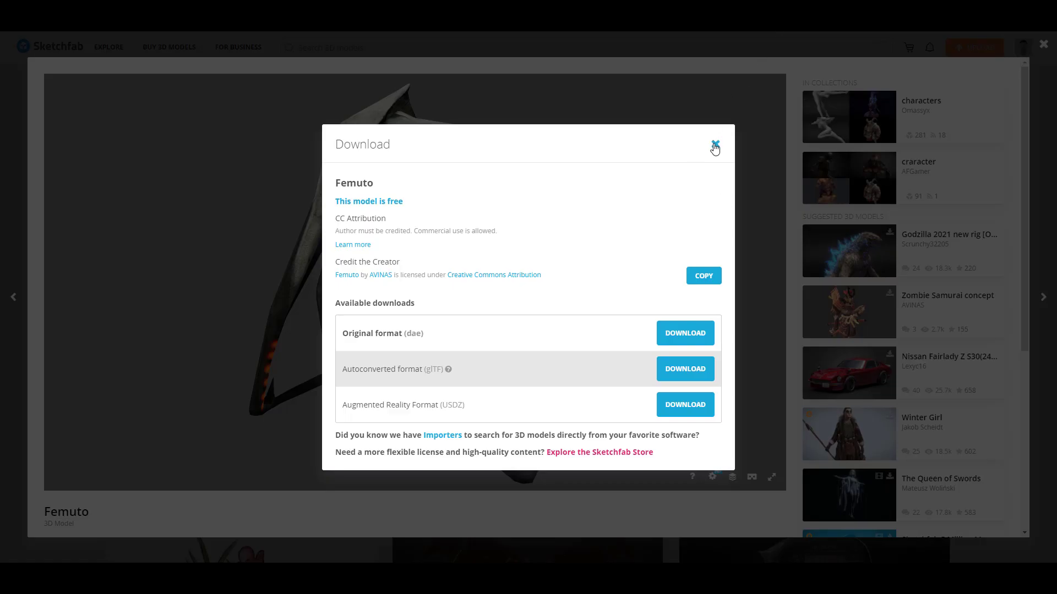
Step: On Sketchfab, close the Femuto download dialog and inspect the Femuto and Off-Road Dodge Challenger SRT Demon SDC models from different angles
click(715, 145)
drag(620, 240, 602, 266)
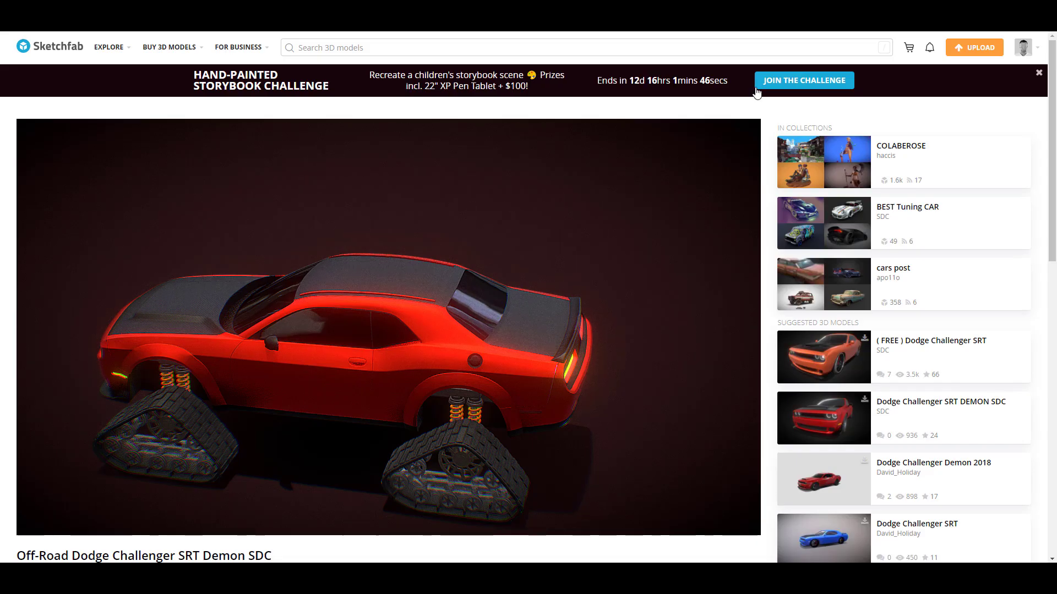
mouse_move(245, 345)
mouse_down()
mouse_move(382, 314)
mouse_move(278, 338)
mouse_move(313, 335)
mouse_move(283, 370)
mouse_move(408, 359)
mouse_up()
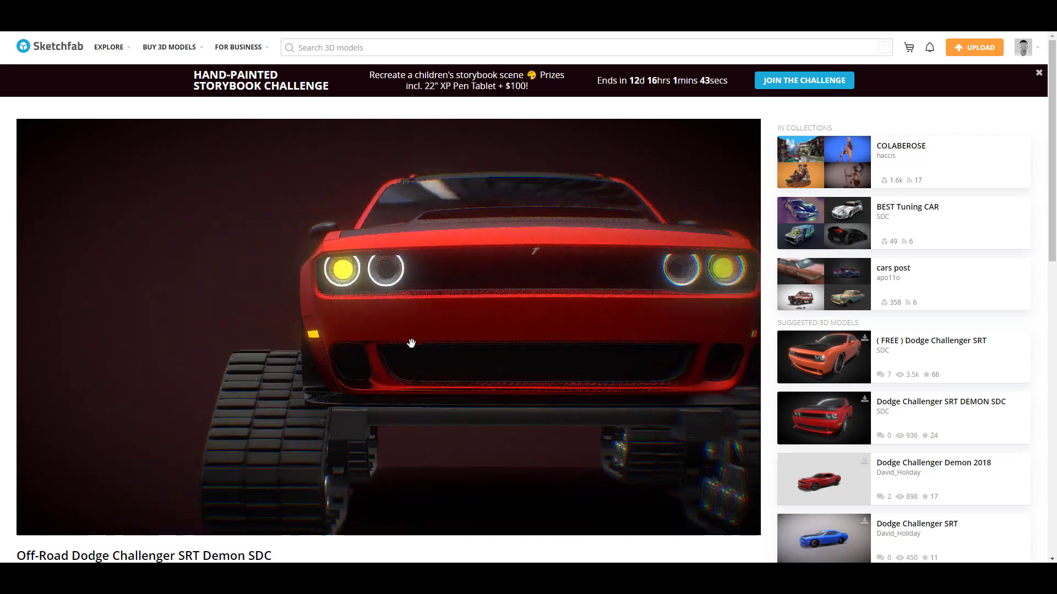
scroll(883, 354, down, 7)
scroll(33, 414, up, 4)
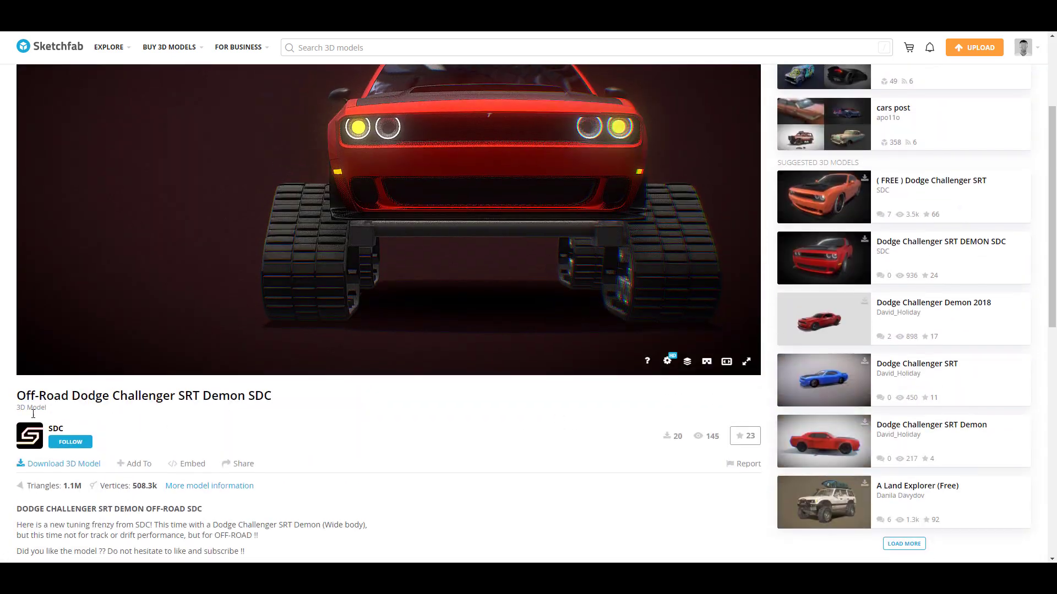
scroll(341, 452, up, 3)
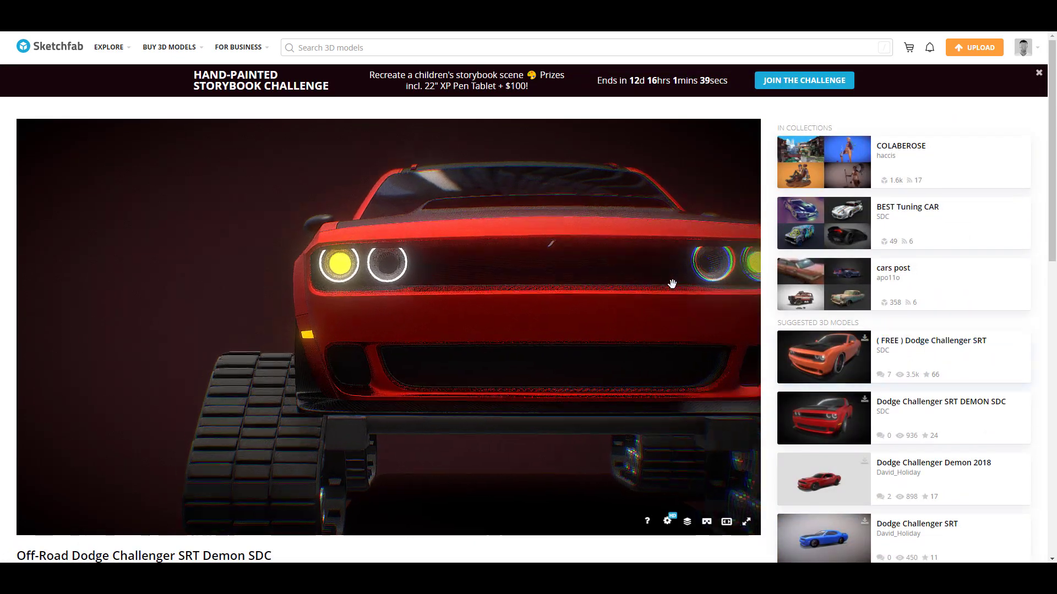
Step: Open Sketchfab's Downloadable models and browse this week's listing
mouse_move(116, 51)
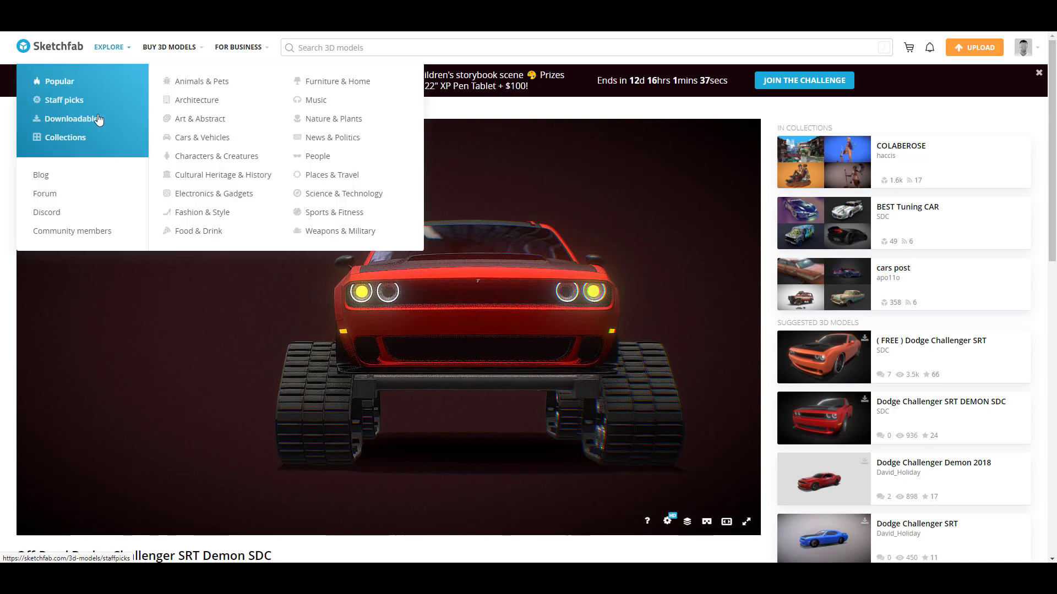
click(82, 126)
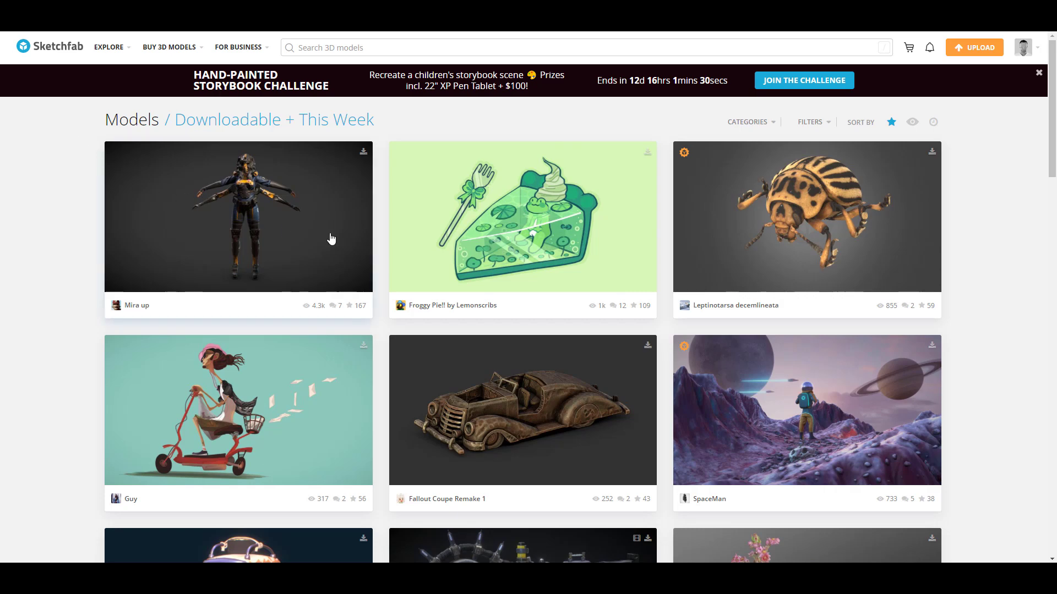
scroll(391, 250, down, 7)
scroll(391, 253, up, 7)
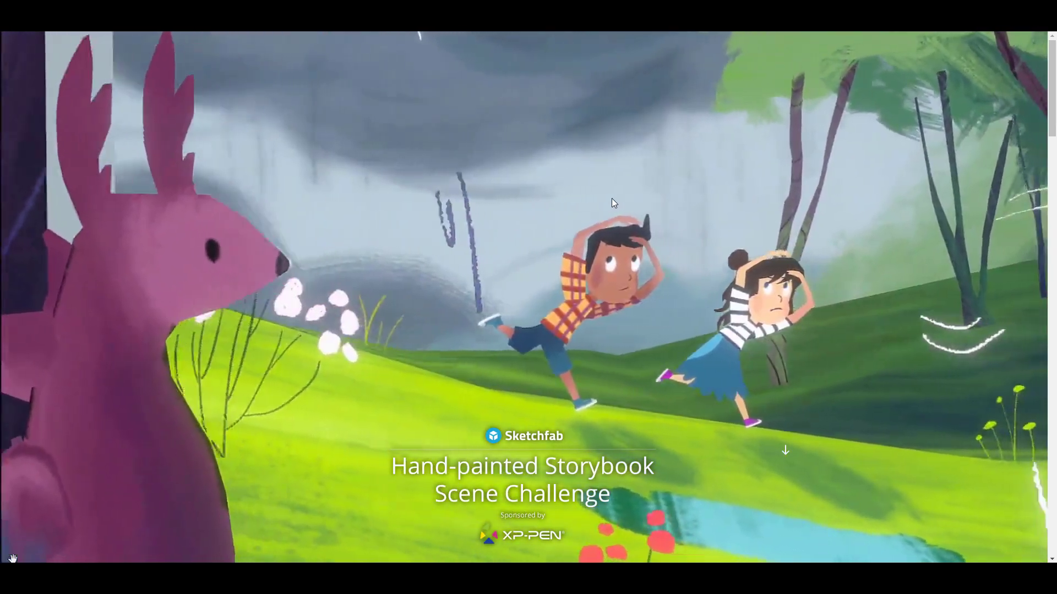
Step: Examine the Hand-painted Storybook Scene Challenge page, including its prizes, entries, rules and judges
scroll(612, 198, down, 5)
scroll(611, 200, down, 4)
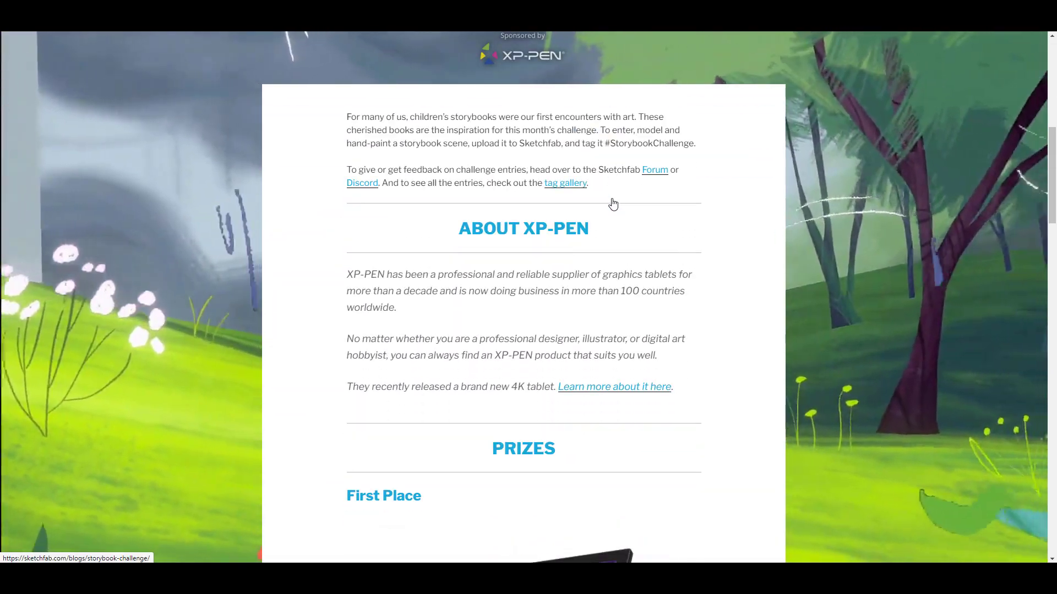
scroll(665, 215, down, 10)
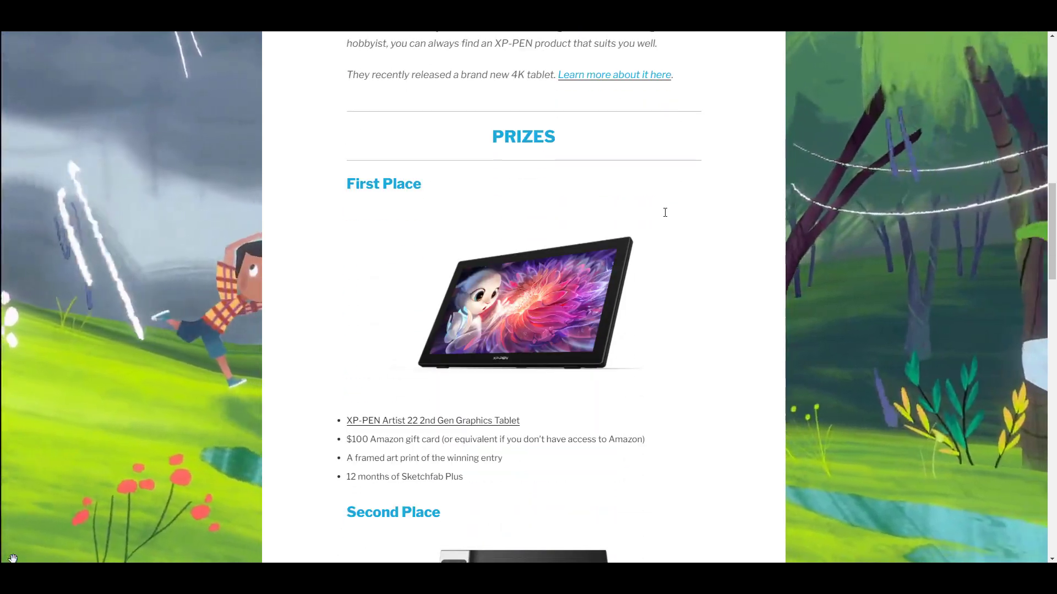
scroll(665, 218, up, 3)
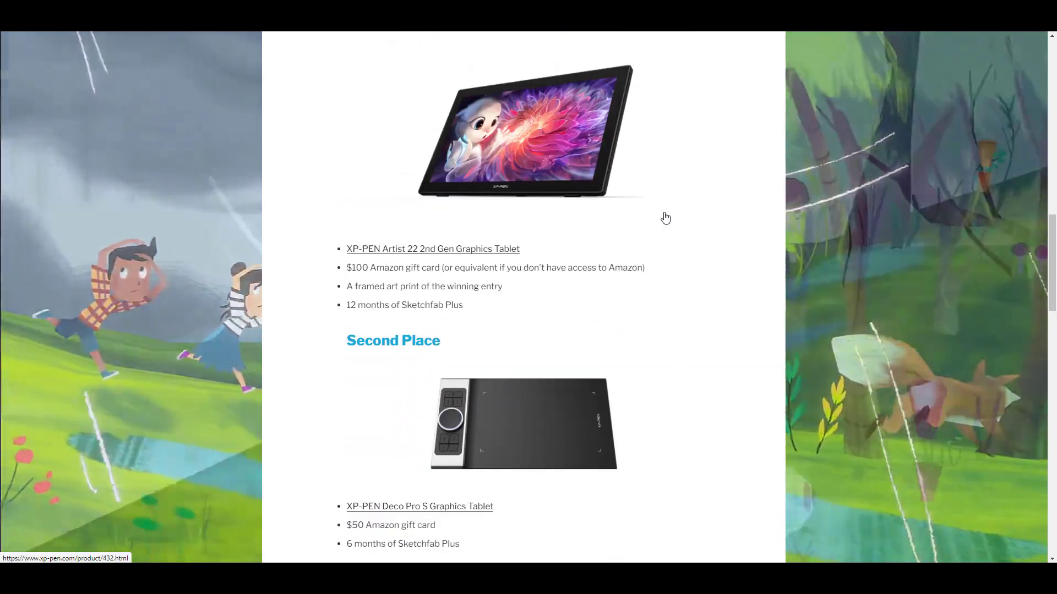
scroll(665, 218, down, 15)
scroll(666, 218, up, 15)
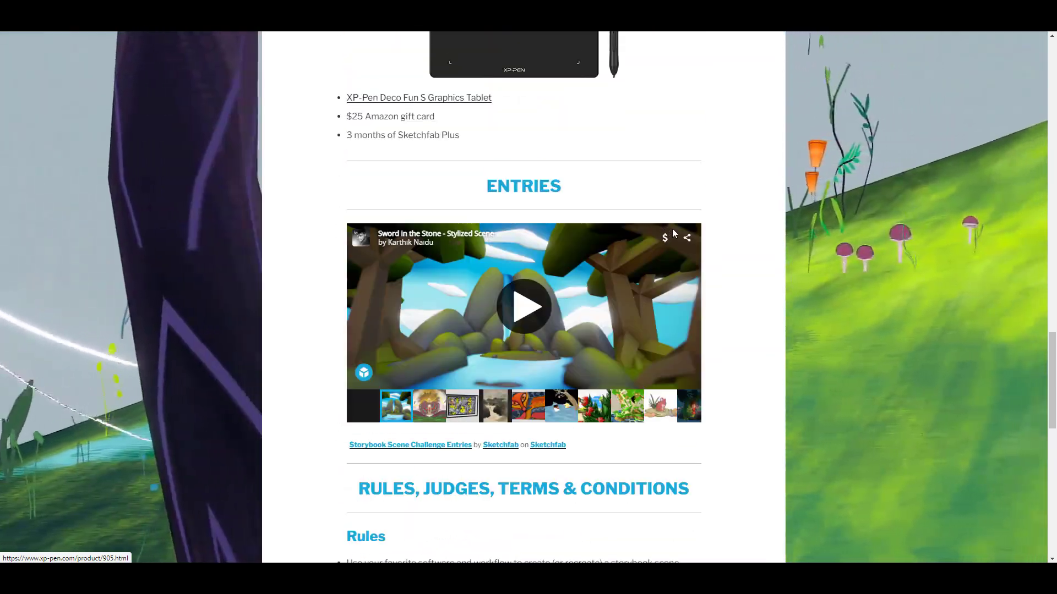
scroll(672, 231, up, 6)
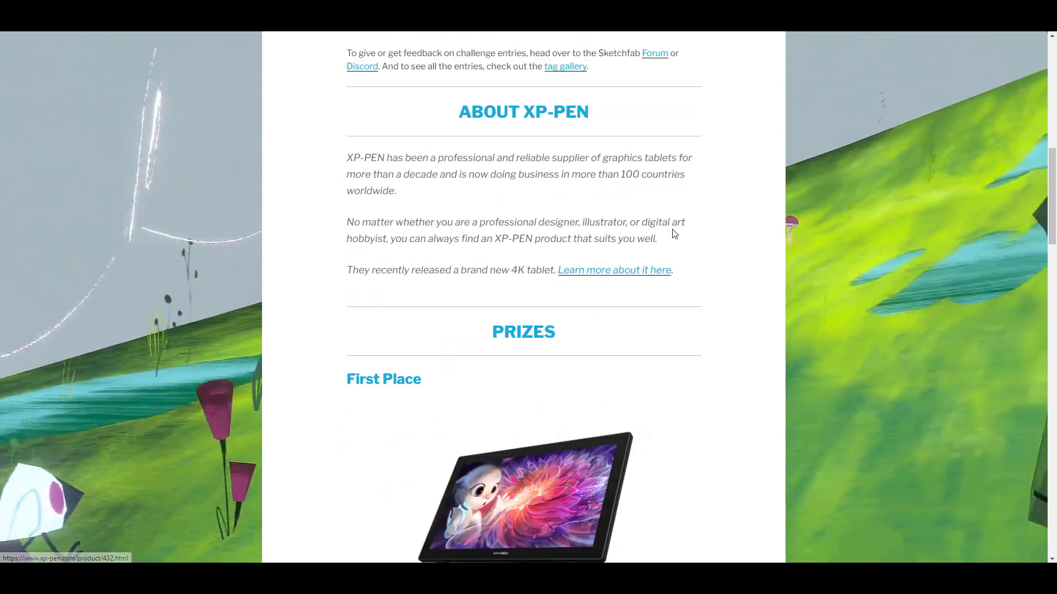
scroll(673, 231, down, 20)
scroll(675, 234, down, 9)
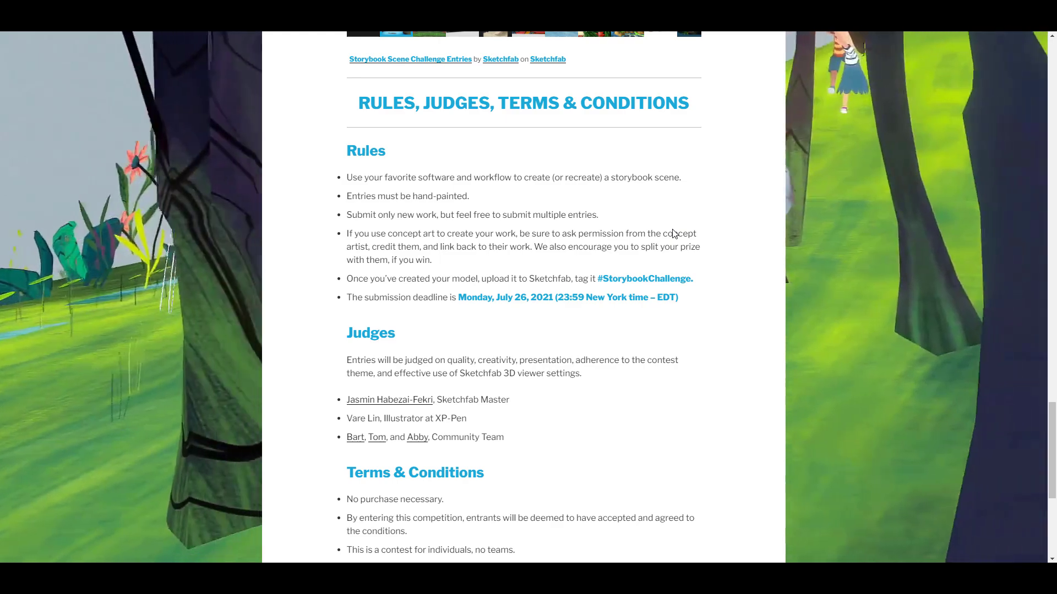
Step: Review the Storybook Scene Challenge's rules, judges and terms, and return to this week's downloadable Sketchfab models
scroll(673, 234, down, 3)
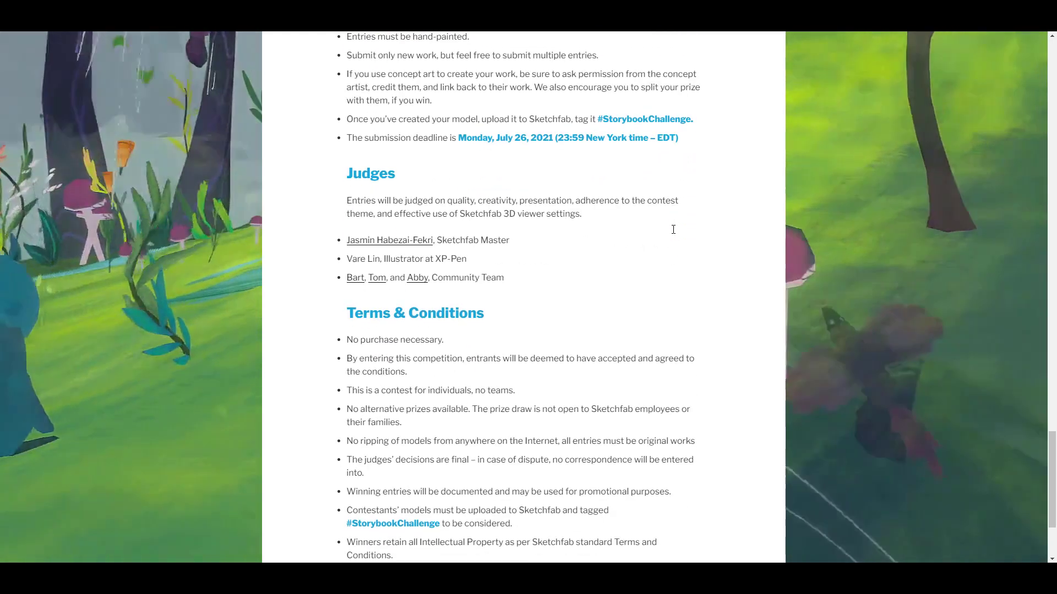
scroll(673, 229, up, 2)
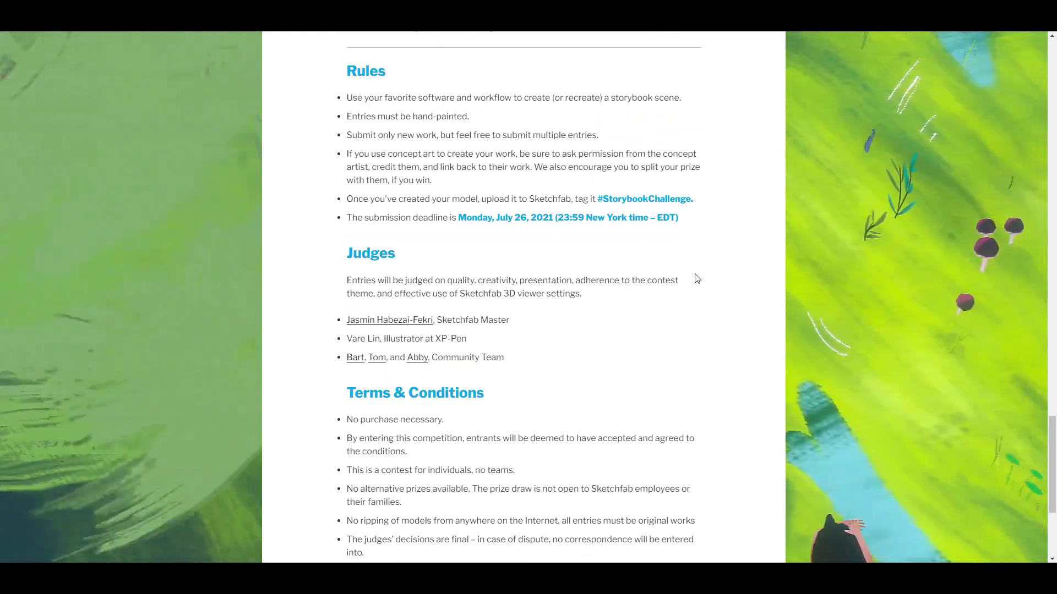
scroll(695, 278, up, 20)
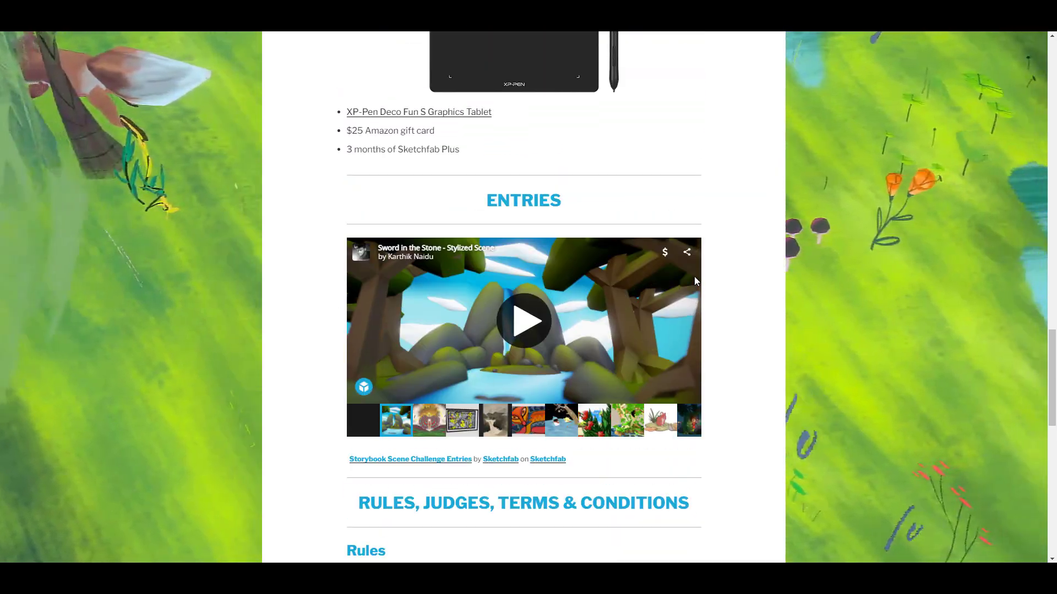
scroll(715, 291, up, 8)
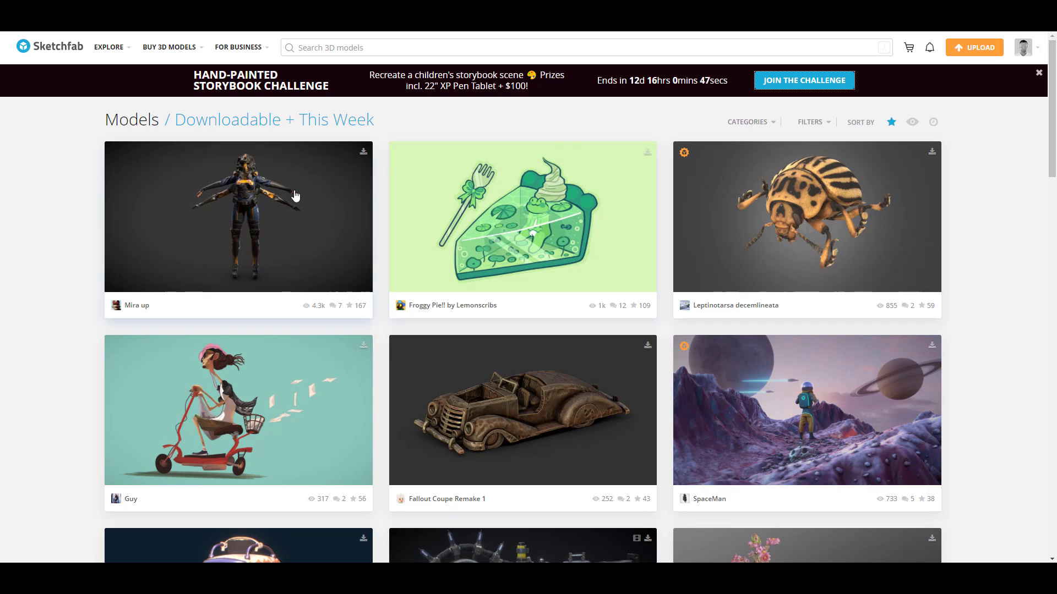
scroll(323, 367, down, 10)
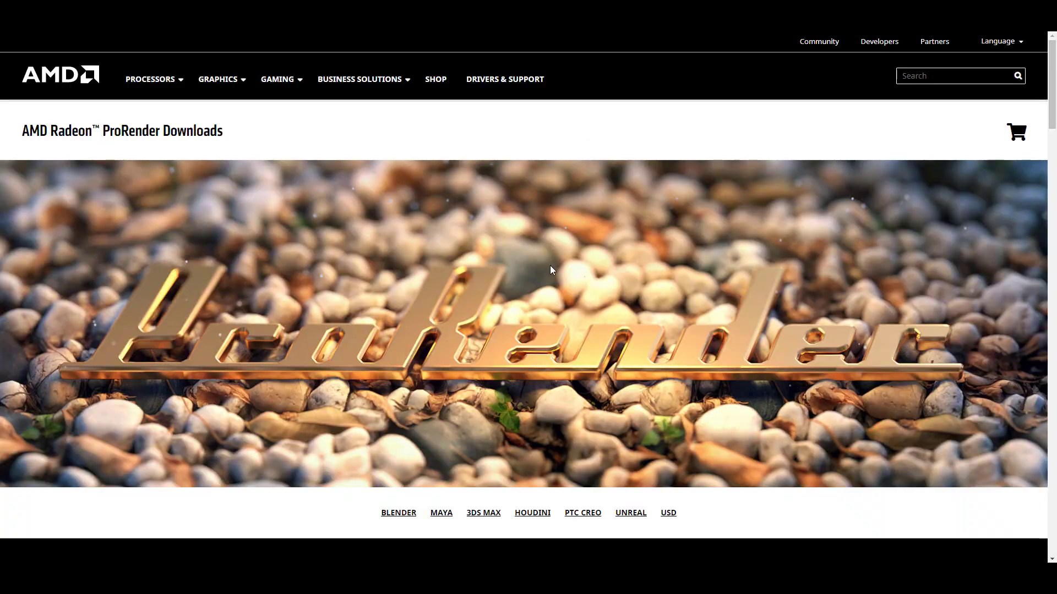
Step: Review the AMD Radeon ProRender plug-in downloads for Blender, Maya and 3ds Max on the AMD website
scroll(624, 317, down, 7)
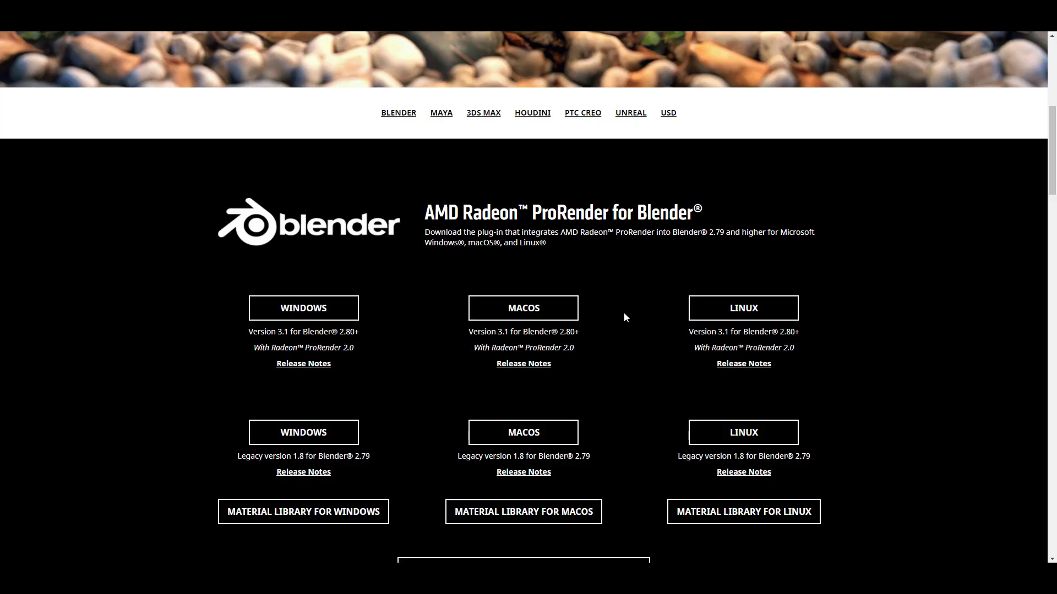
scroll(625, 314, up, 7)
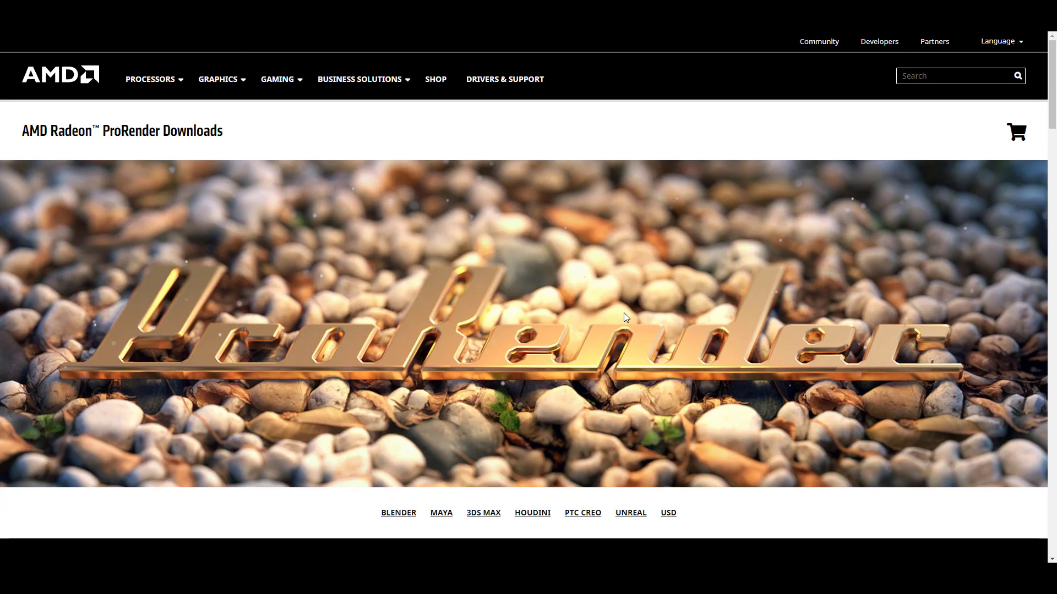
scroll(624, 317, down, 15)
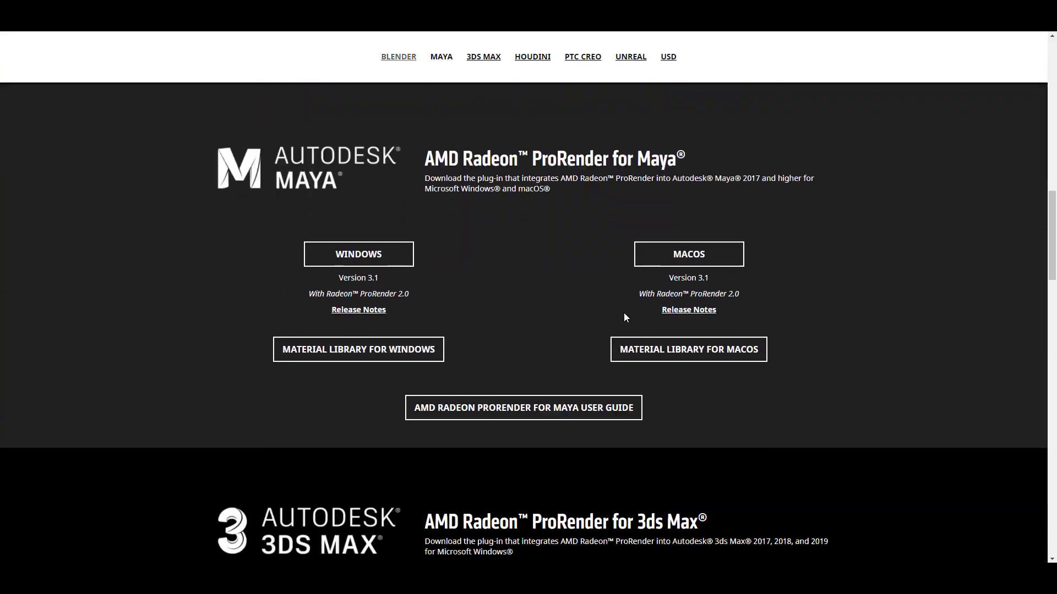
scroll(624, 318, down, 20)
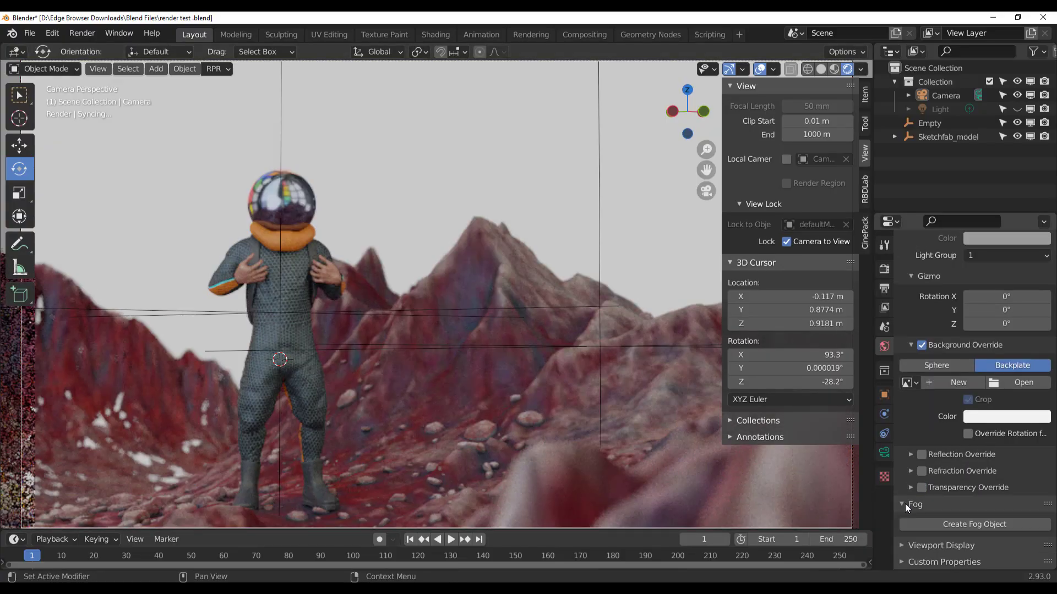
Step: In the Blender astronaut scene, set the background override color to black and the environment light intensity to 4.00
click(1006, 456)
drag(1040, 176, 1041, 330)
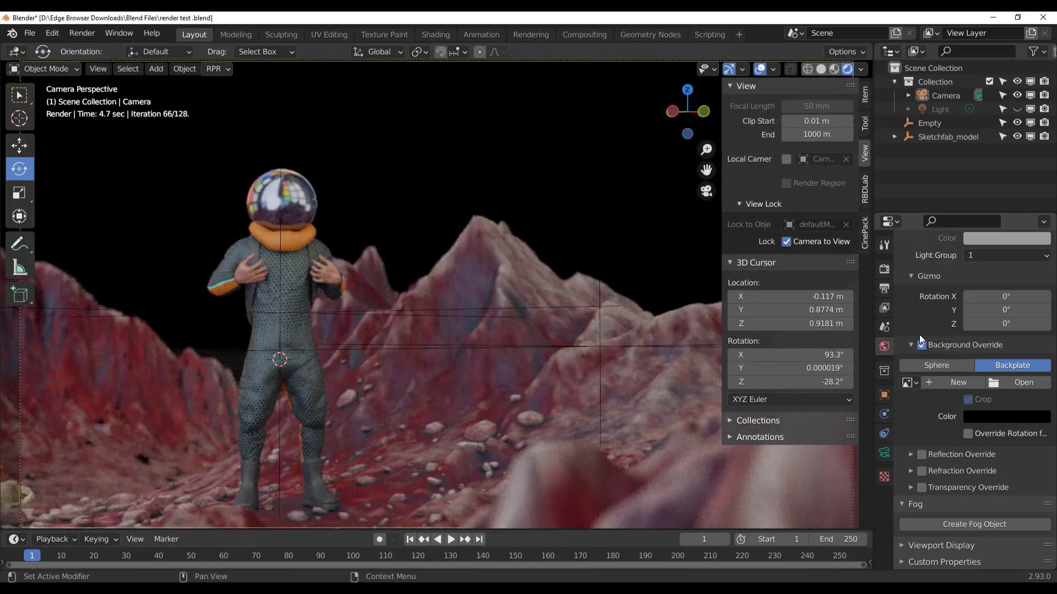
scroll(919, 334, up, 2)
click(1008, 268)
text(3.0)
key(Return)
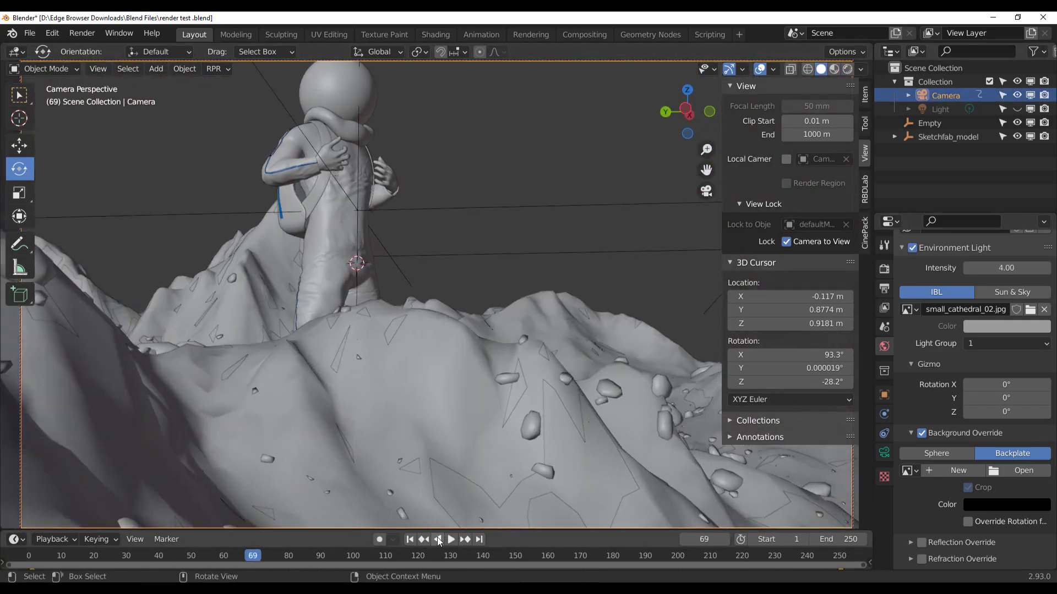
Step: Move the Empty to X -1.3296 m, Y 0.7417 m, Z 0.51298 m near the terrain at frame 1
key(Escape)
click(650, 517)
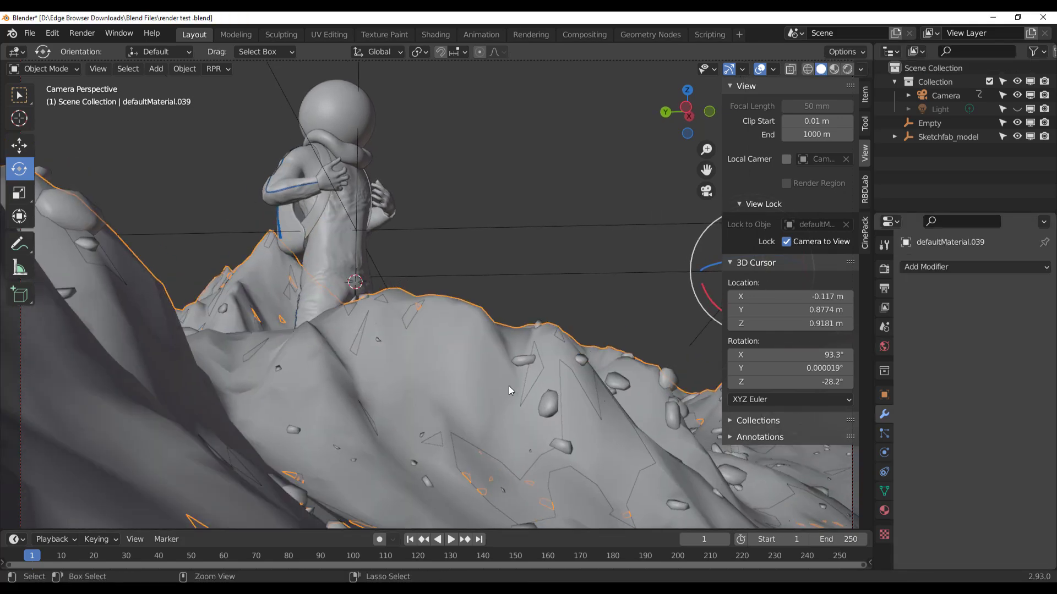
click(358, 232)
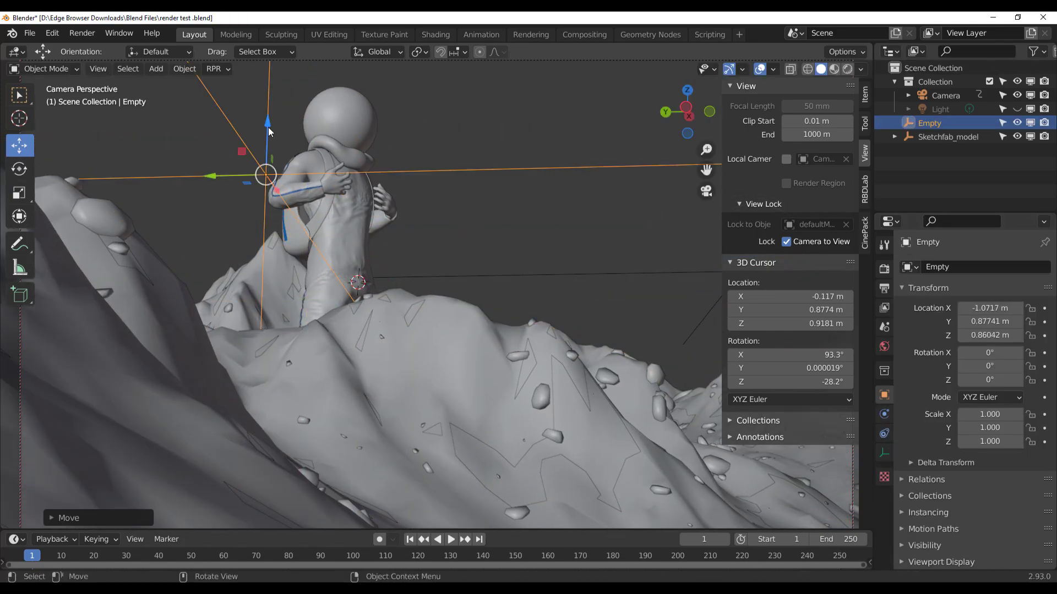
click(338, 335)
key(space)
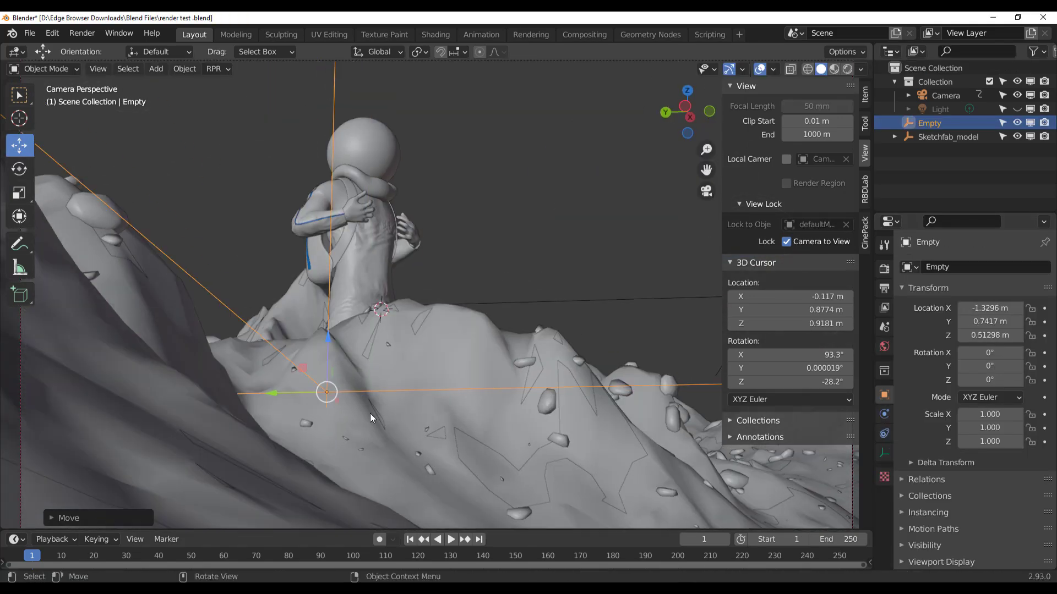
Step: Move the Empty to a new position at frame 280, keyframe it and play the animation from the start
click(856, 561)
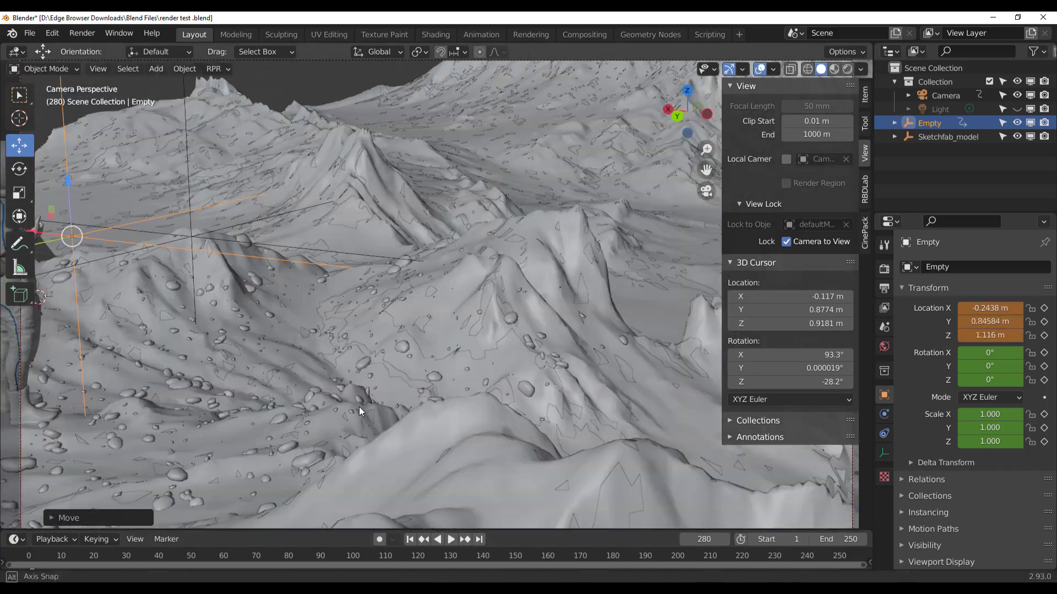
key(space)
key(g)
click(346, 311)
click(409, 539)
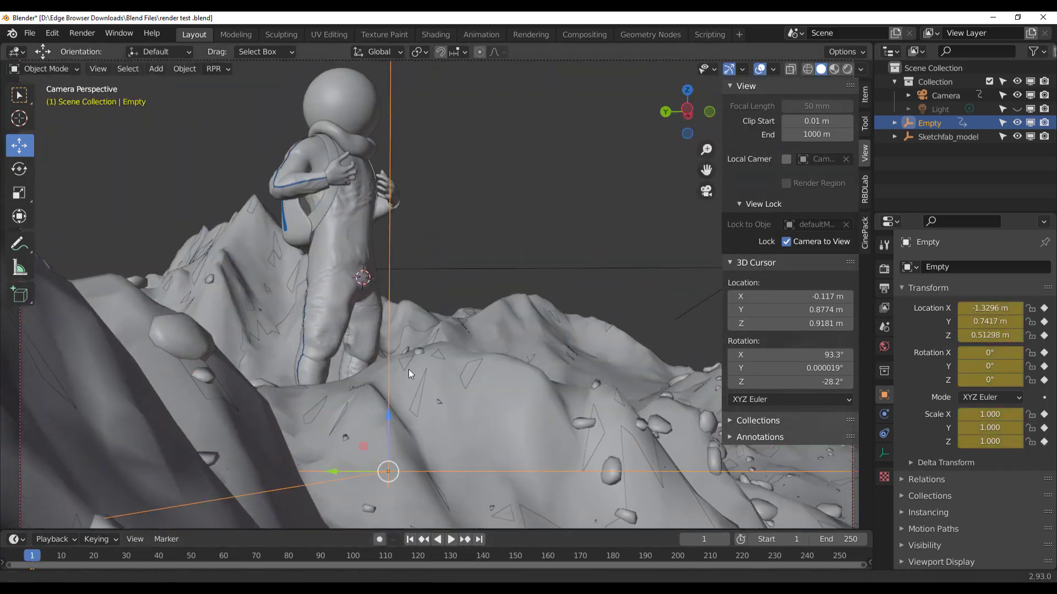
key(space)
click(443, 528)
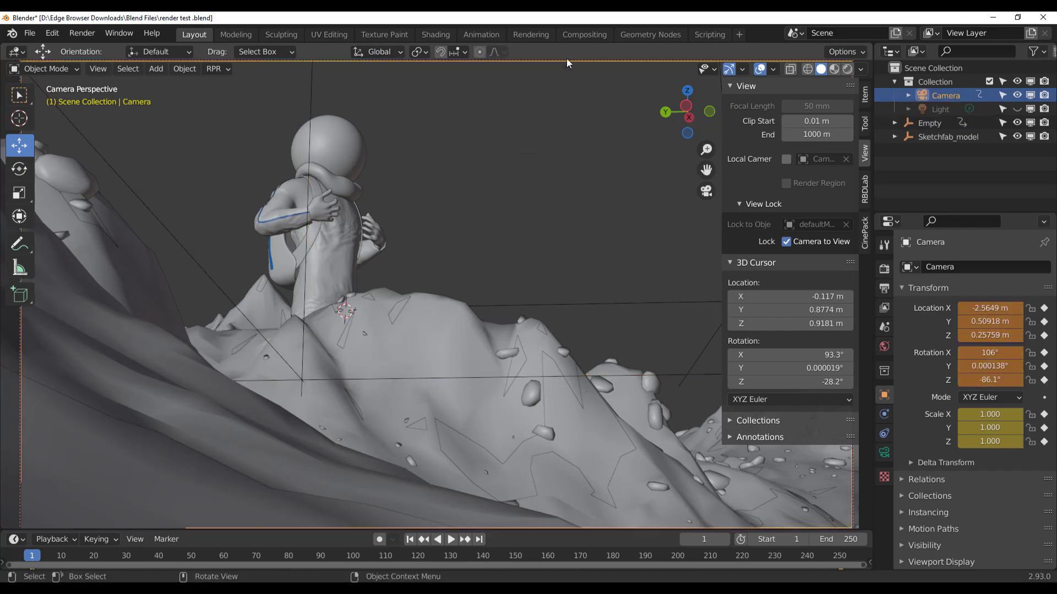
Step: In an enlarged Nonlinear Animation editor, push down the Empty's action and shorten its strip to end at about frame 115
drag(451, 530, 450, 479)
click(368, 130)
drag(836, 510, 856, 509)
click(15, 487)
click(246, 428)
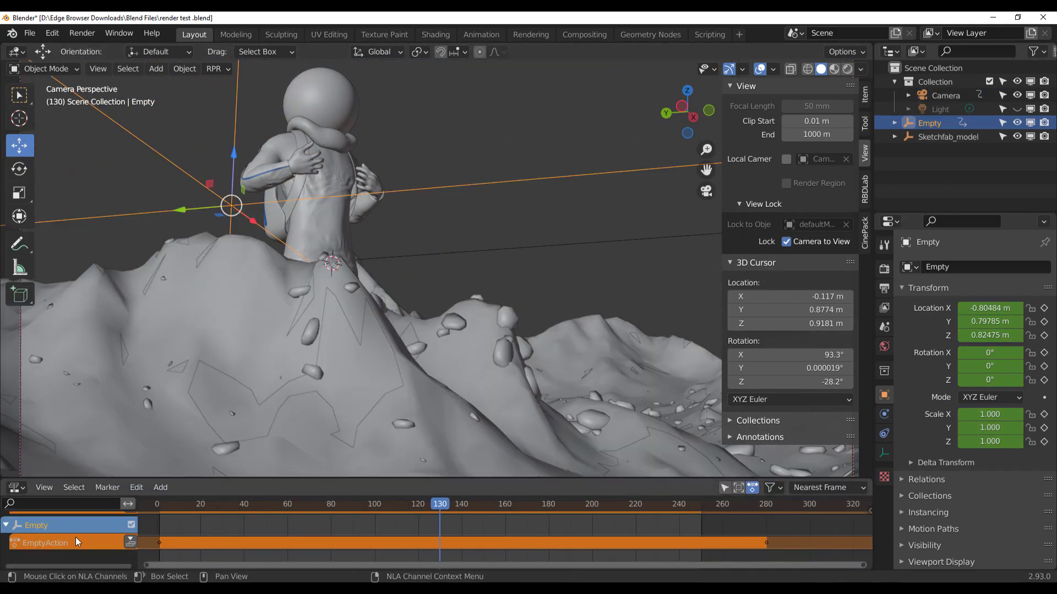
click(131, 543)
key(s)
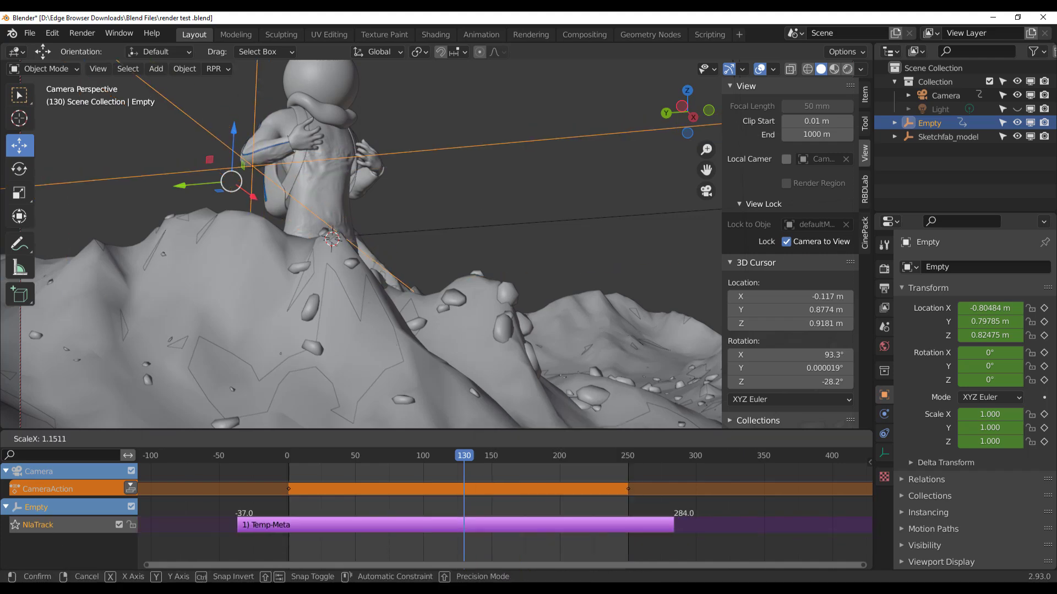
click(413, 534)
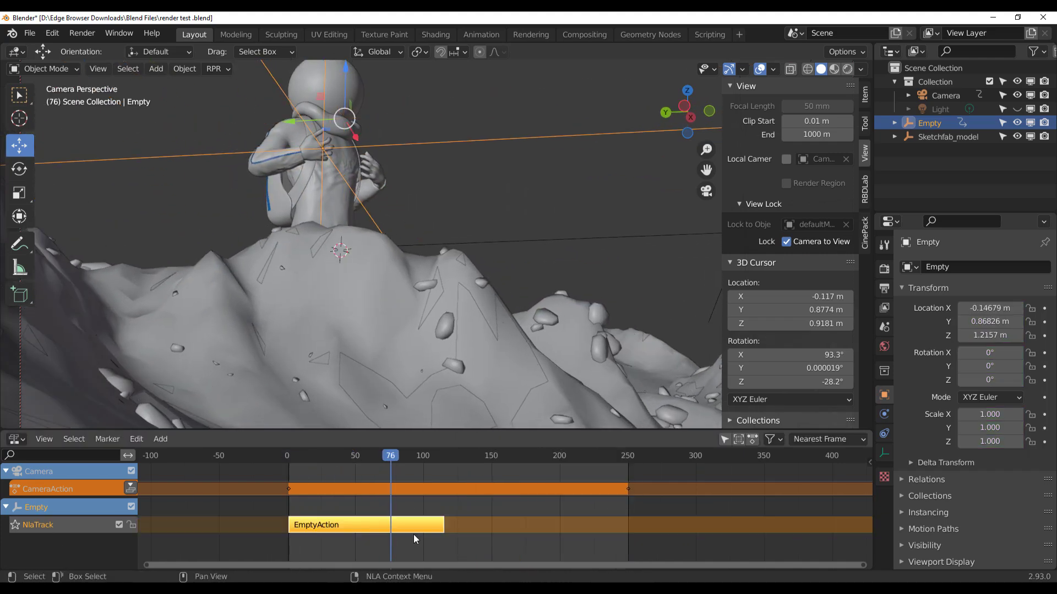
Step: Restore the Timeline editor, switch the viewport to rendered shading and return the animation to frame 1
key(shift+Left)
click(15, 439)
click(208, 427)
click(853, 72)
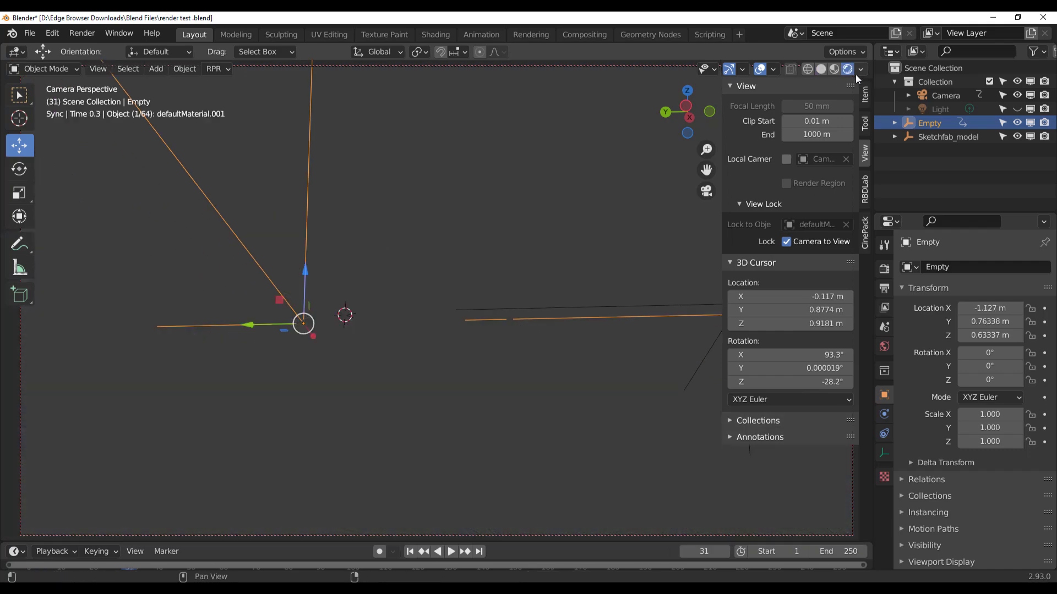
key(Escape)
Step: Check the render device and sampling settings and the world's environment light and background override settings
click(884, 269)
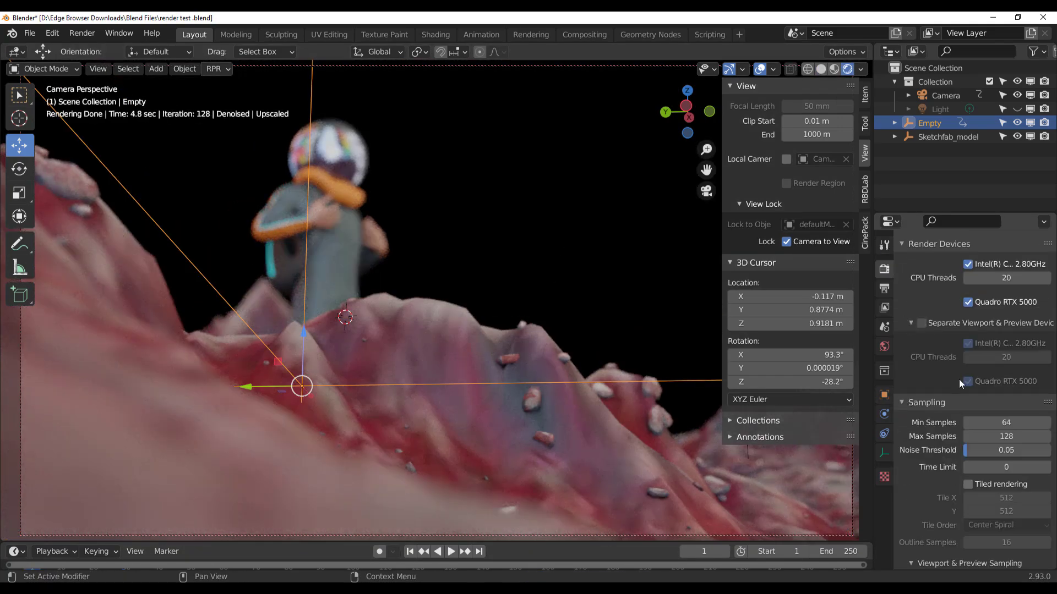
click(884, 347)
click(940, 468)
click(957, 454)
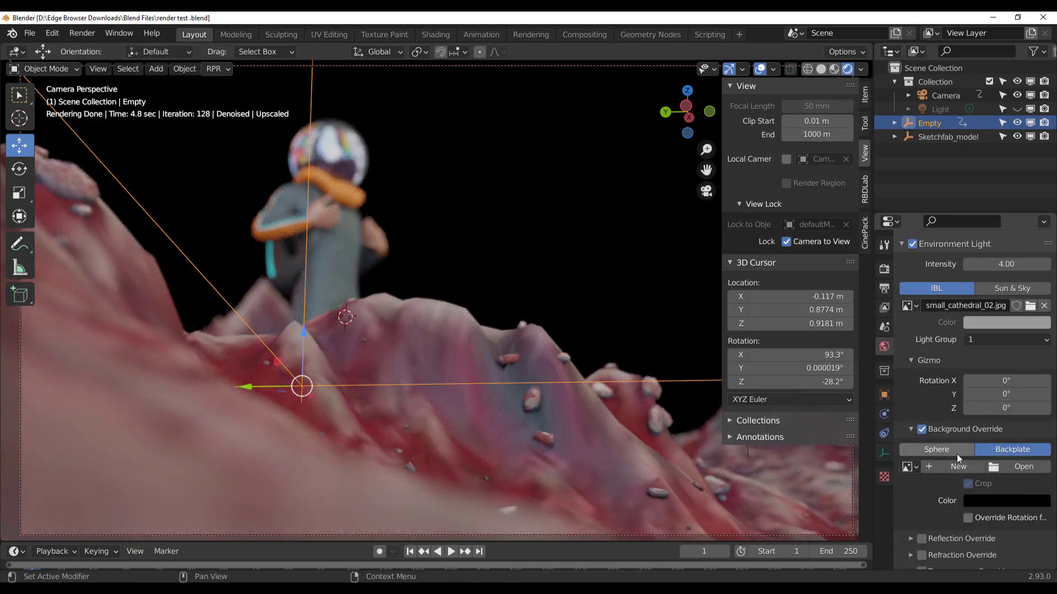